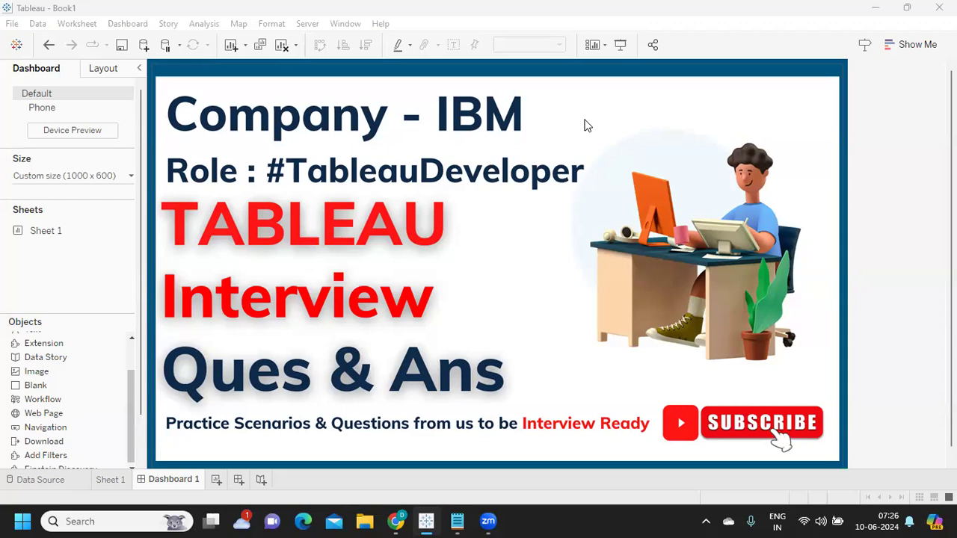
# Switch to the Company IBM notes in Notepad and delete the blank line above the Tableau heading.
pyautogui.moveTo(457, 521)
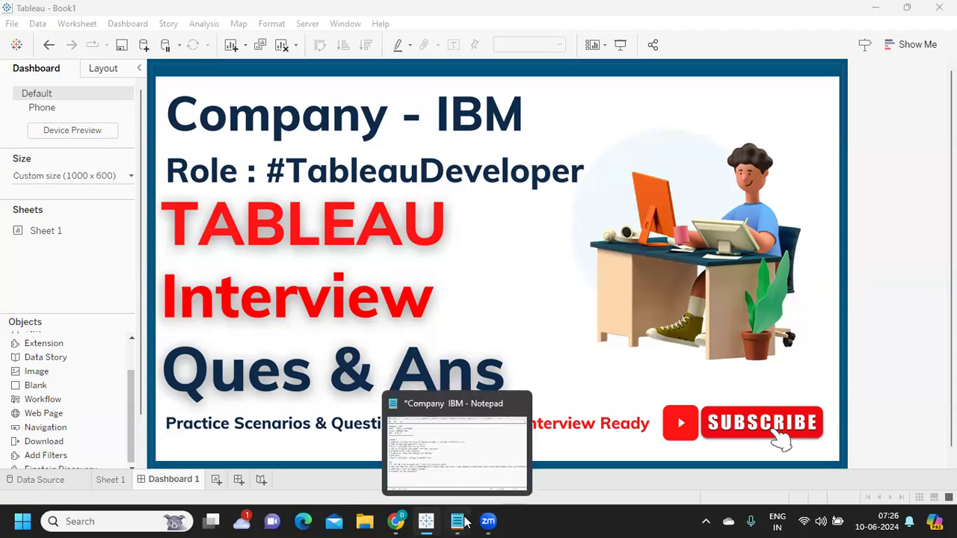
pyautogui.click(476, 435)
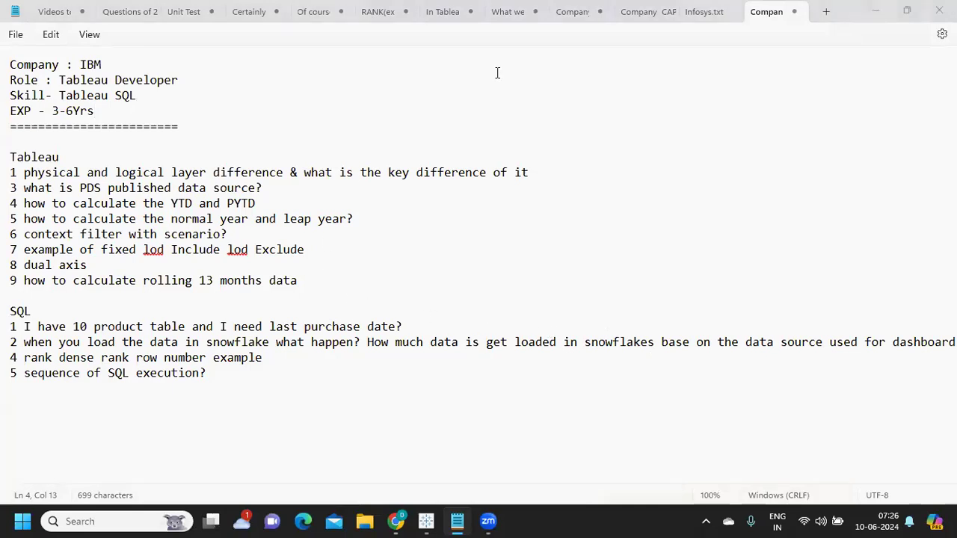
pyautogui.click(55, 139)
pyautogui.press('Delete')
# Highlight the wording of question 1 on the physical and logical layer difference, including the words "logical" and "physical".
pyautogui.press('Down')
pyautogui.press('Right')
pyautogui.press('Right')
pyautogui.hotkey('shift', 'Right')
pyautogui.hotkey('shift', 'Right')
pyautogui.hotkey('shift', 'Right')
pyautogui.hotkey('shift', 'Right')
pyautogui.hotkey('shift', 'Right')
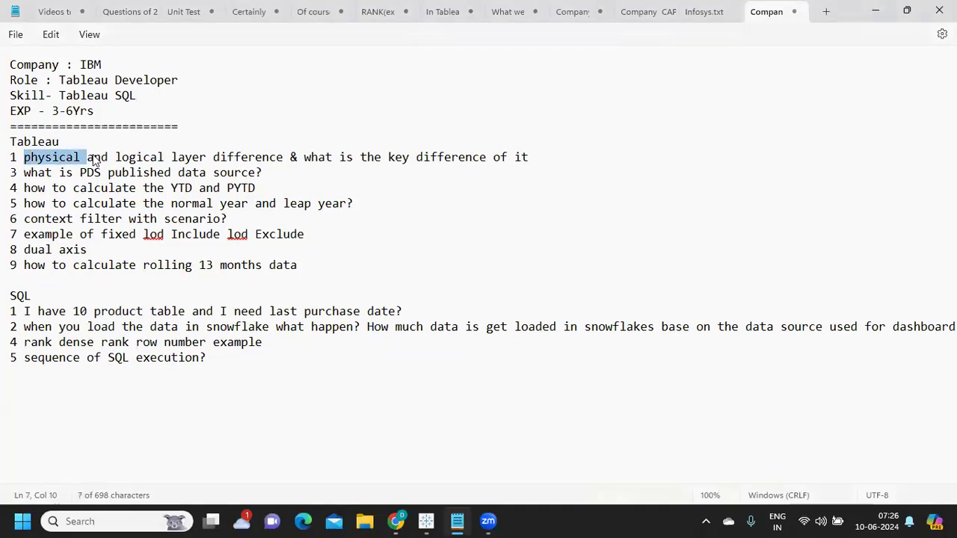
pyautogui.moveTo(179, 155); pyautogui.dragTo(284, 157)
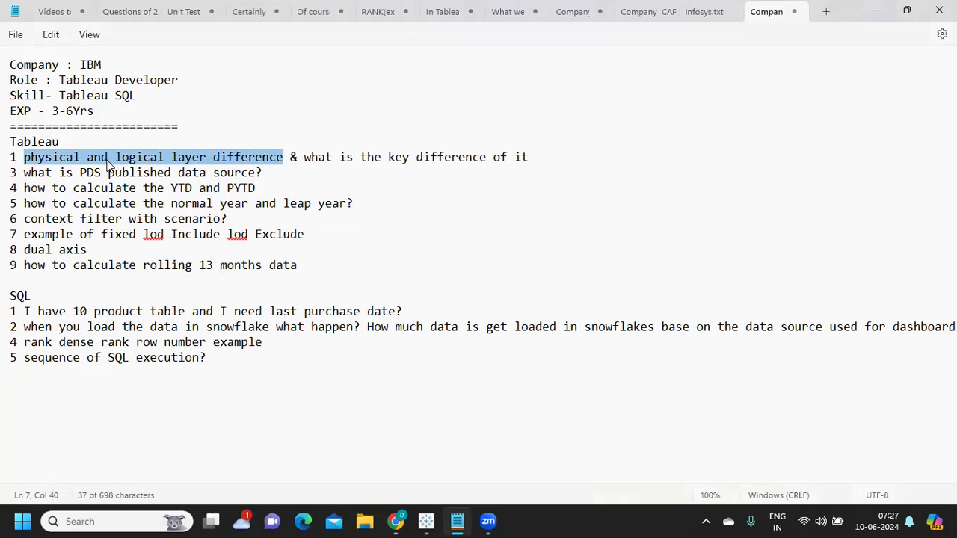
pyautogui.click(54, 166)
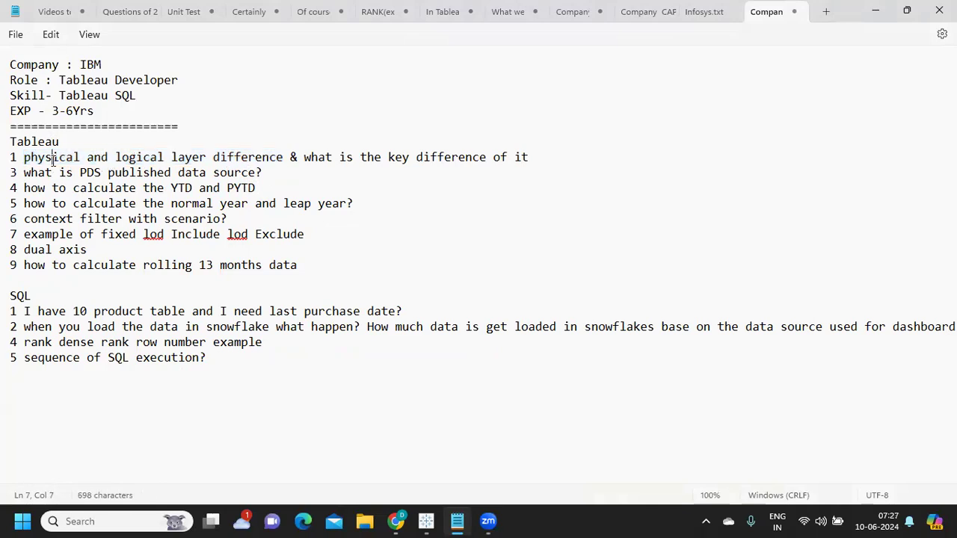
pyautogui.doubleClick(139, 159)
pyautogui.doubleClick(37, 160)
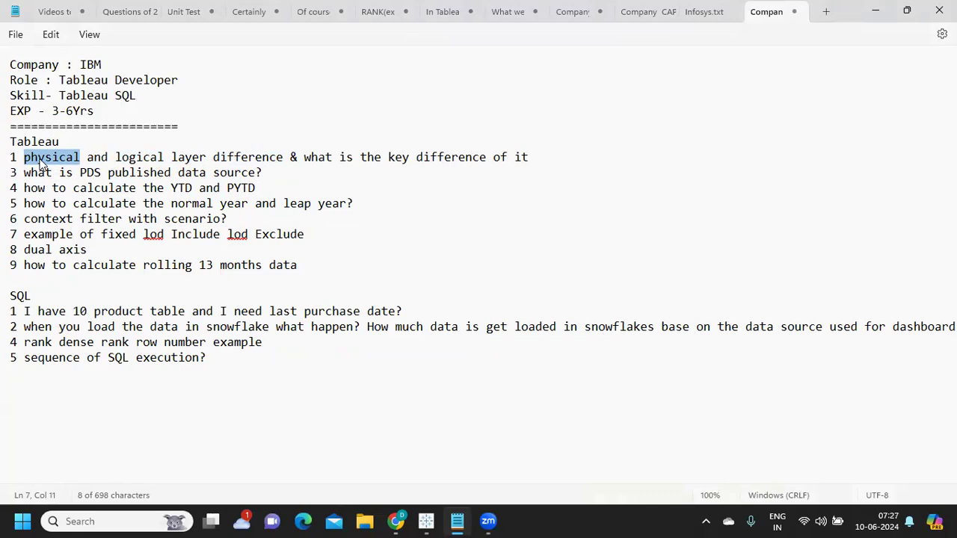
# Switch to Tableau and remove the People and Returns tables from the Sample - Superstore data model.
pyautogui.moveTo(426, 521)
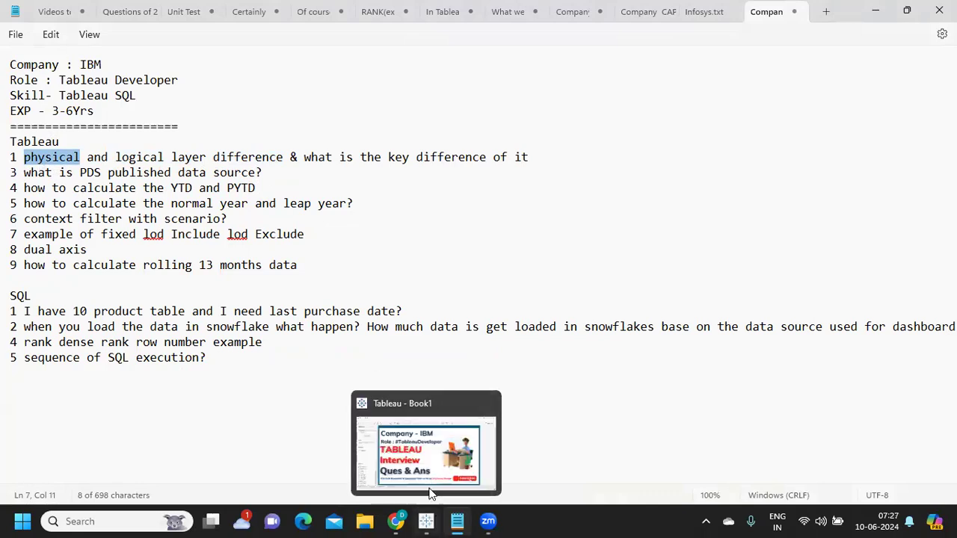
pyautogui.click(401, 458)
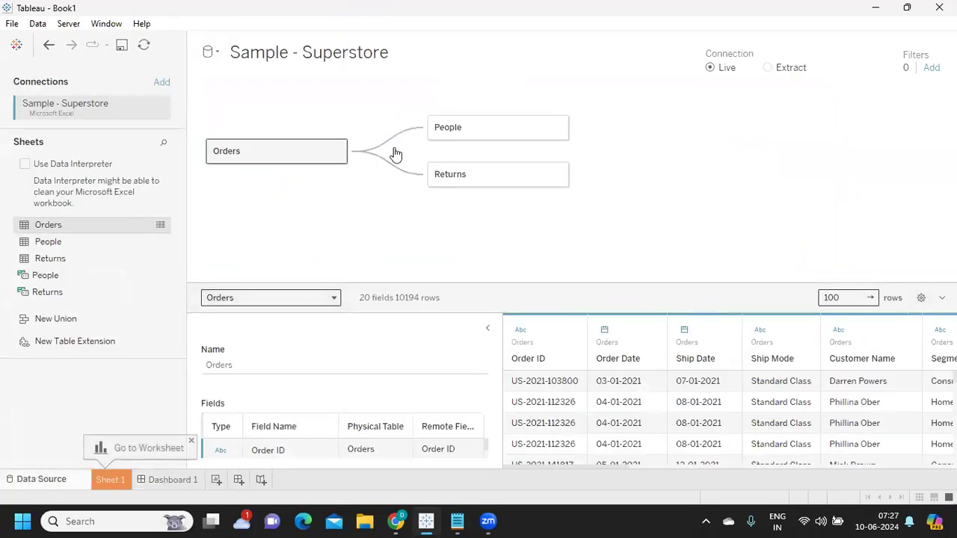
pyautogui.click(559, 127)
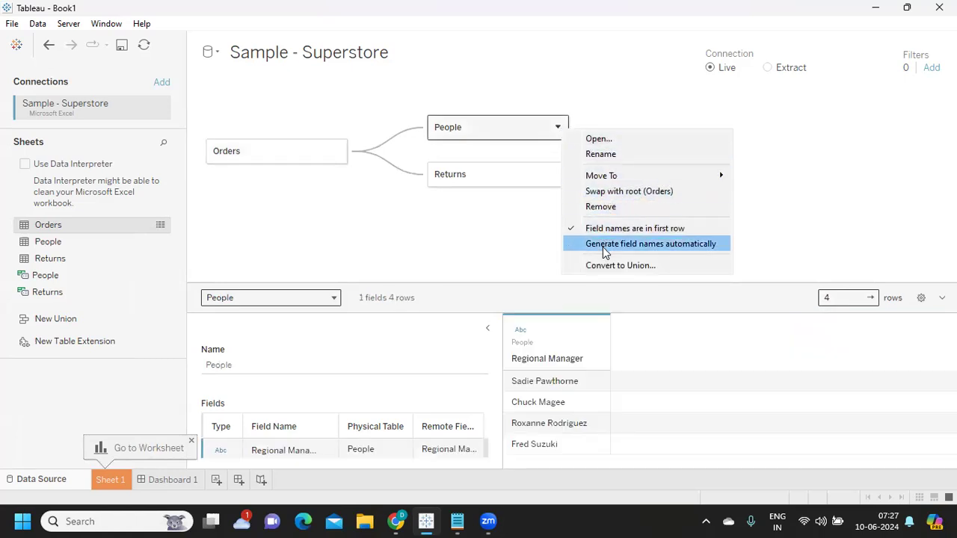
pyautogui.click(603, 207)
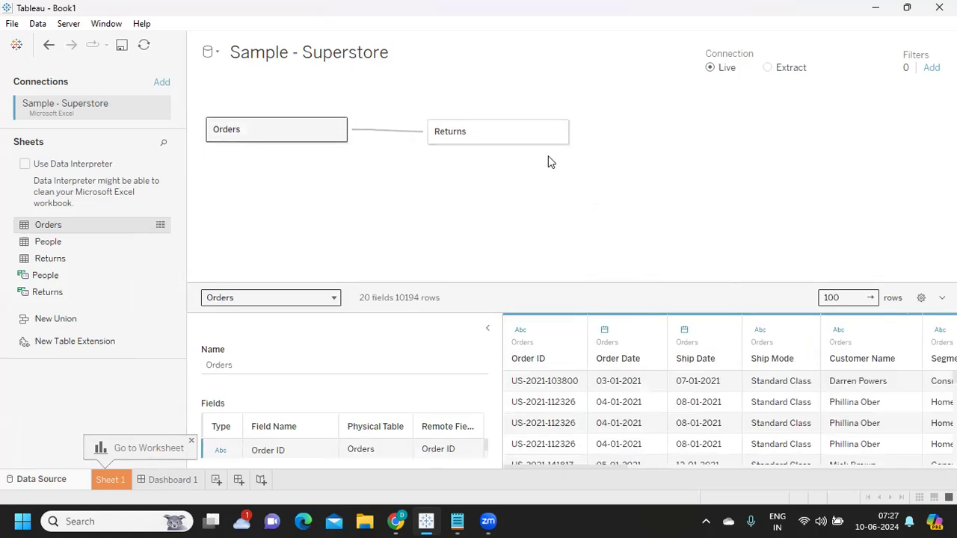
pyautogui.click(558, 129)
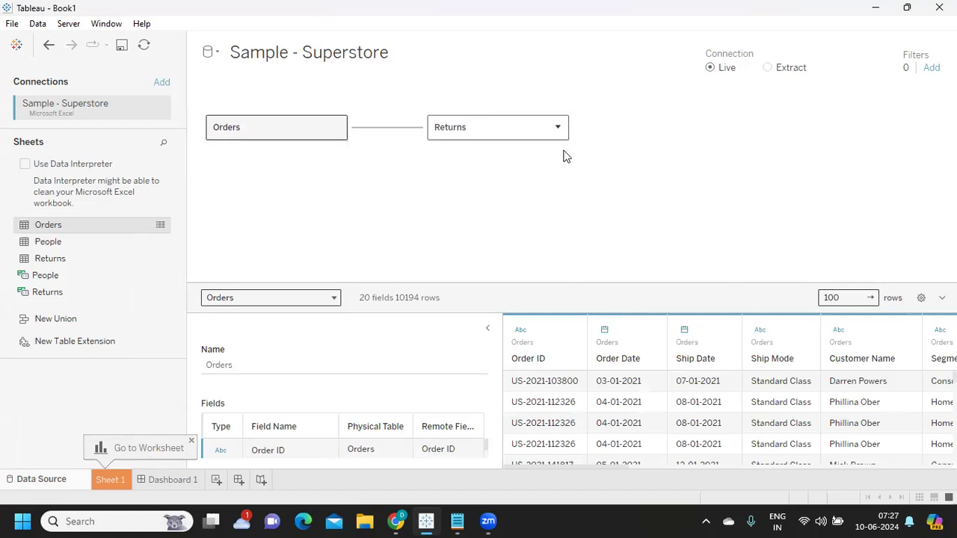
pyautogui.click(604, 192)
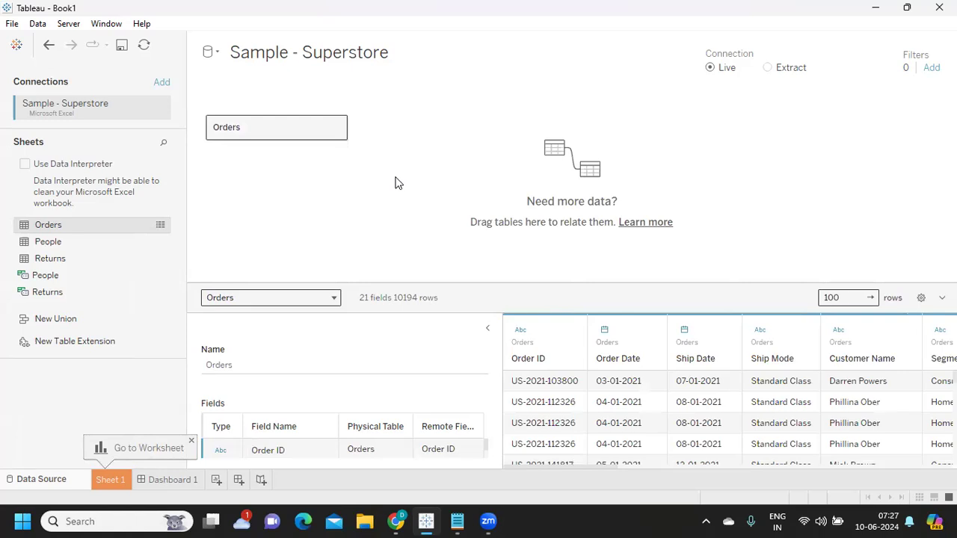
# Open the Orders table's physical layer and join the People sheet to it.
pyautogui.moveTo(244, 125)
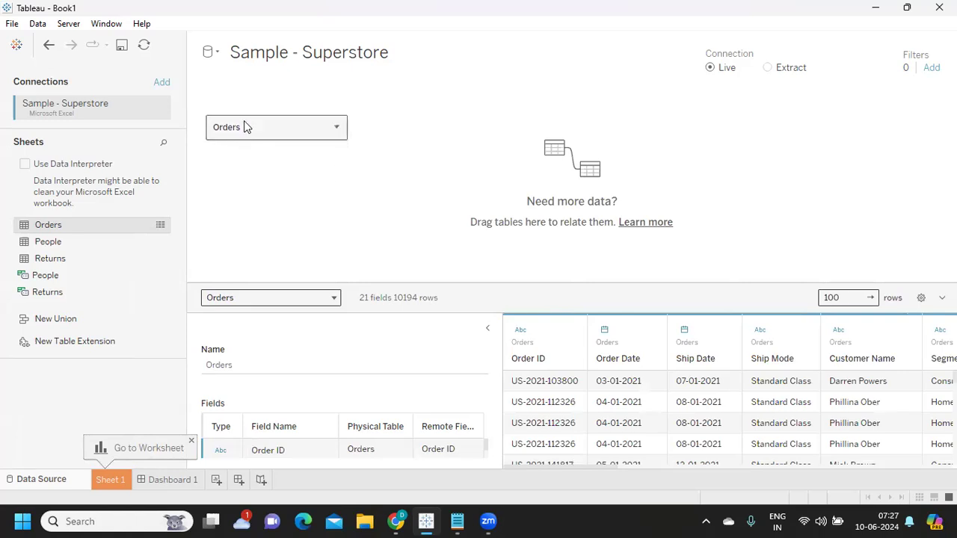
pyautogui.click(336, 129)
pyautogui.click(368, 136)
pyautogui.moveTo(43, 238); pyautogui.dragTo(476, 154)
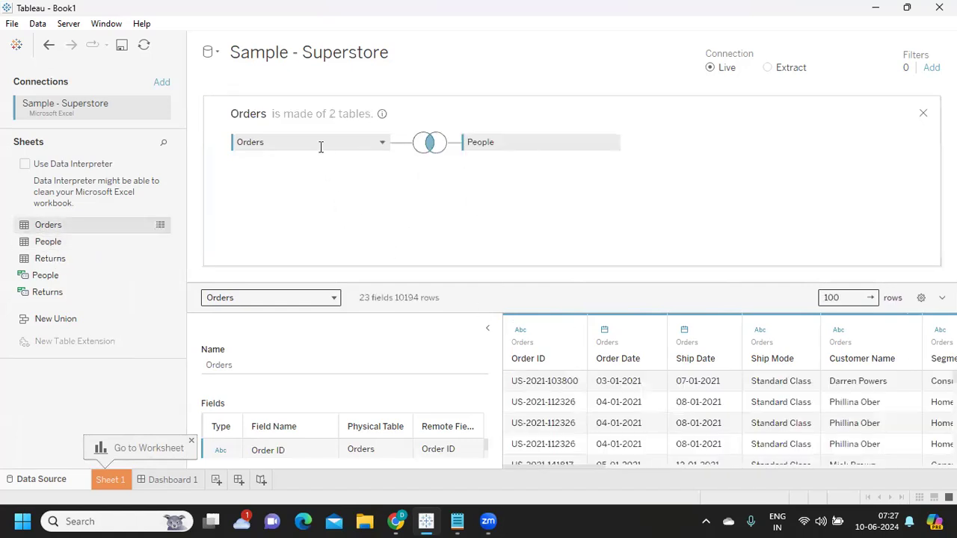
# Examine the available join types and the join clause between Orders and People.
pyautogui.click(419, 143)
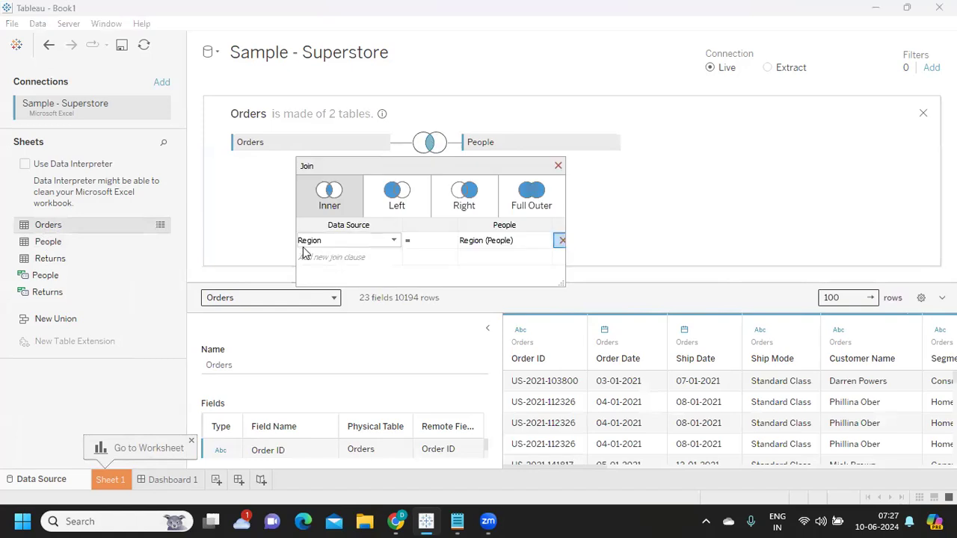
pyautogui.click(428, 207)
pyautogui.click(320, 208)
pyautogui.click(524, 199)
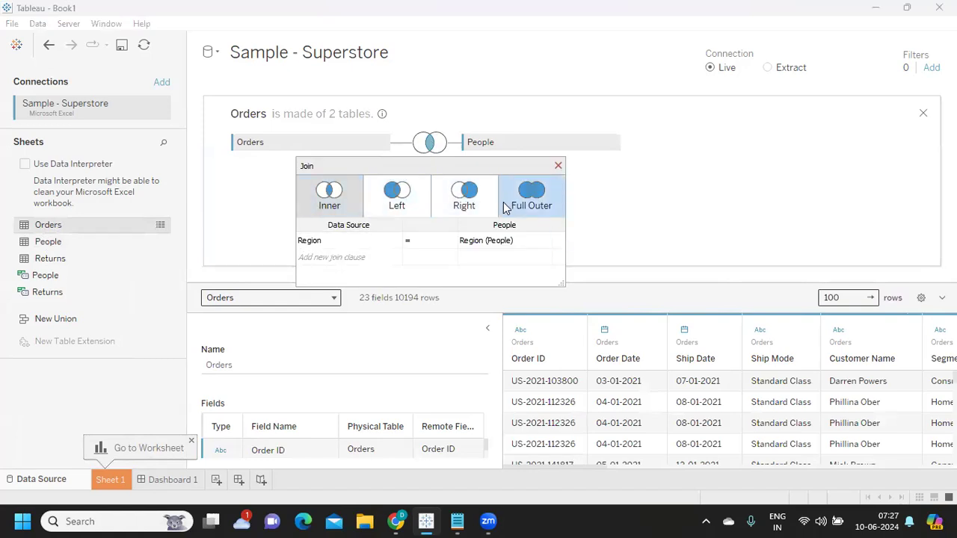
pyautogui.click(557, 165)
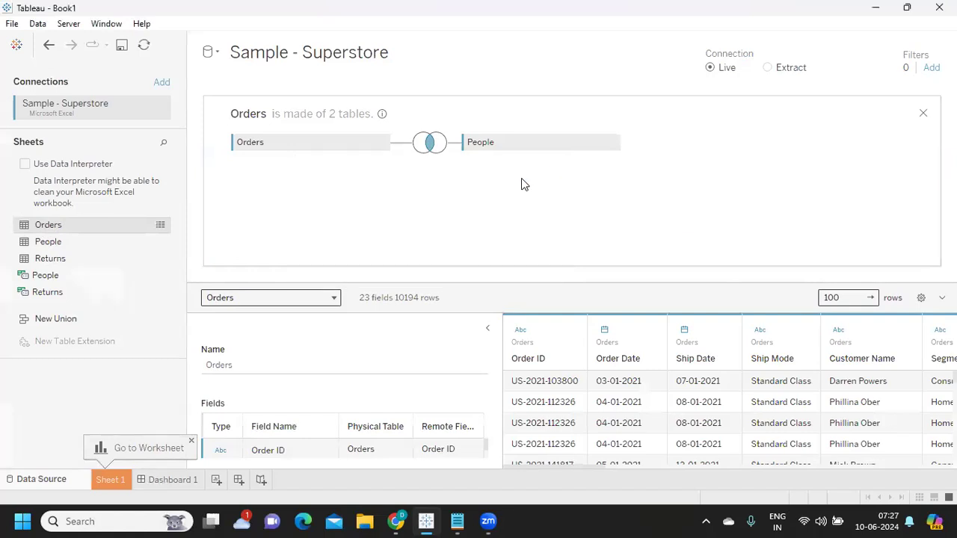
pyautogui.click(427, 142)
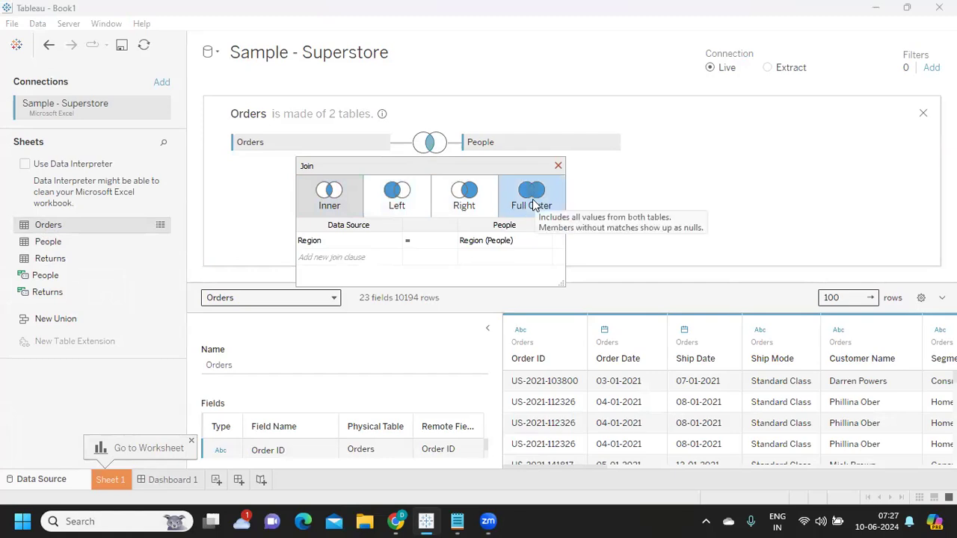
pyautogui.click(558, 165)
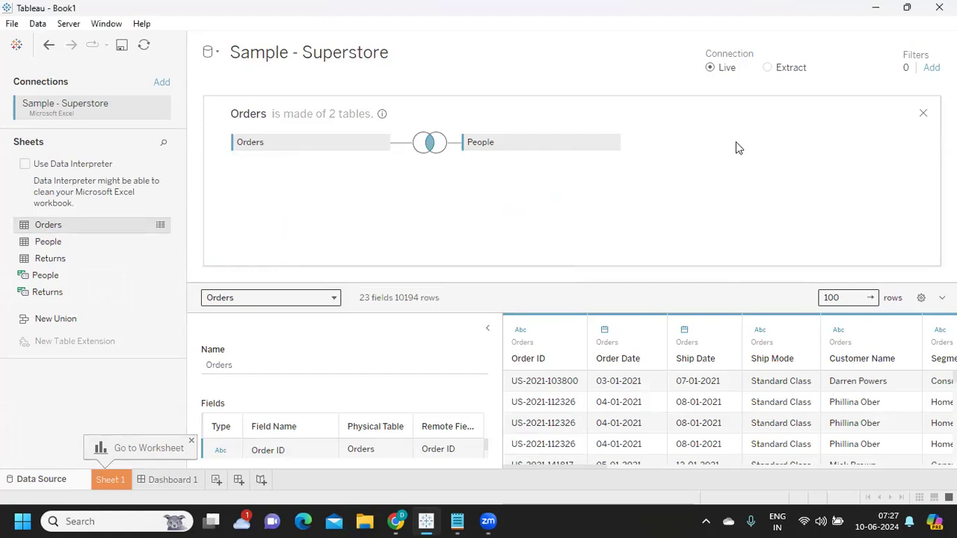
# Close the physical layer and relate another copy of the People sheet to Orders in the logical layer.
pyautogui.click(924, 113)
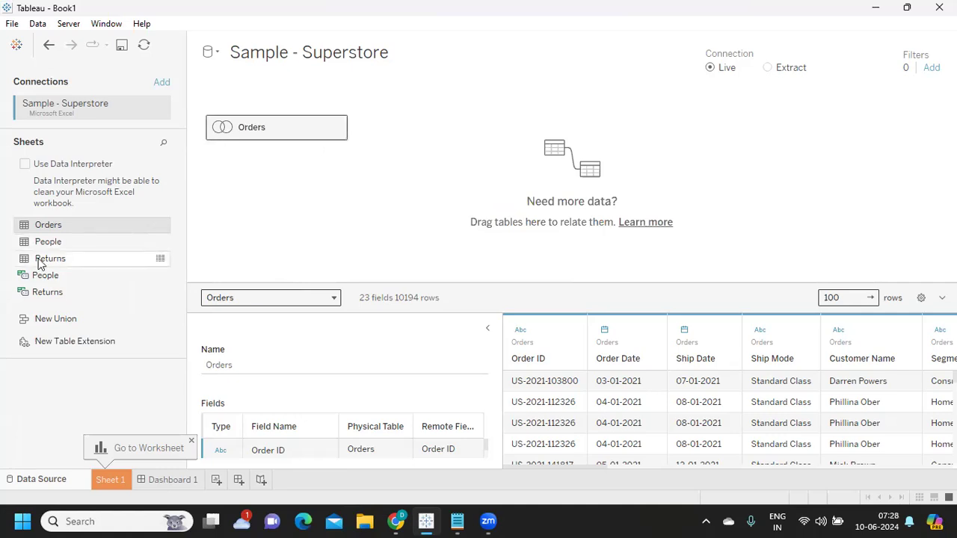
pyautogui.moveTo(36, 241); pyautogui.dragTo(377, 321)
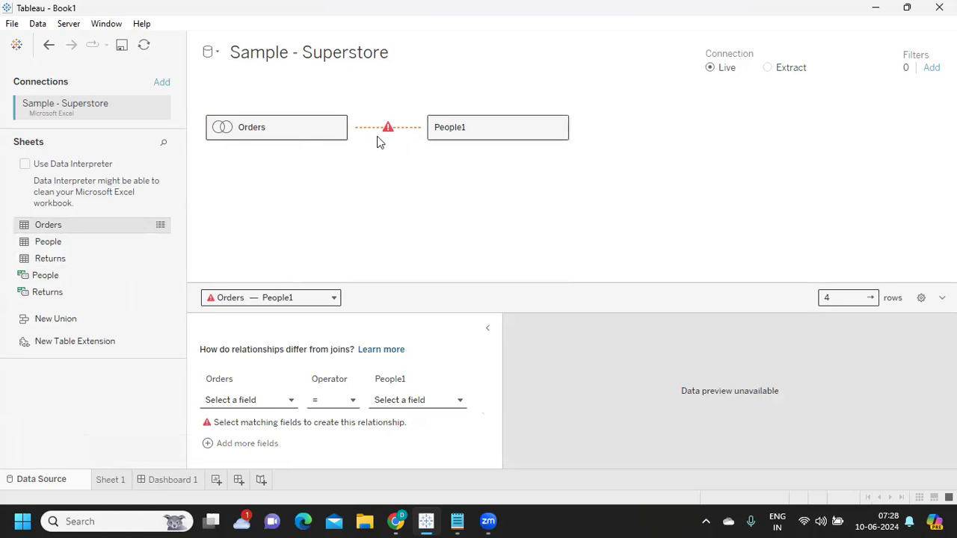
pyautogui.moveTo(387, 132)
# Remove People from the join in the Orders table's physical layer and return to the logical layer.
pyautogui.click(337, 128)
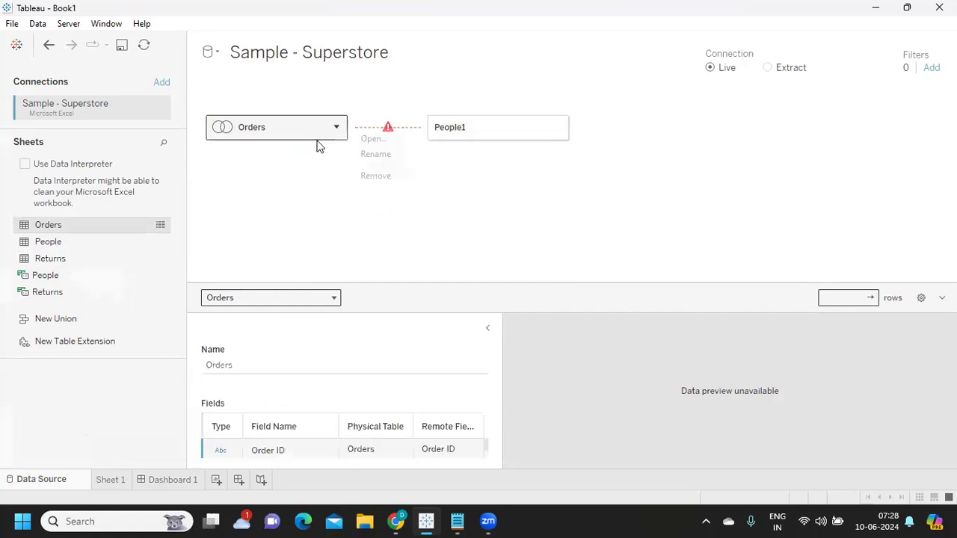
pyautogui.click(362, 139)
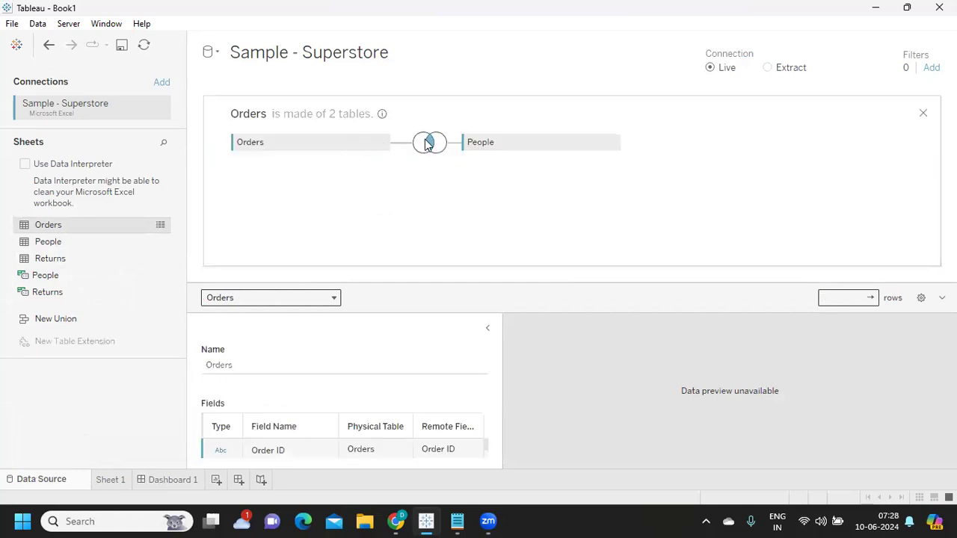
pyautogui.click(612, 143)
pyautogui.click(657, 254)
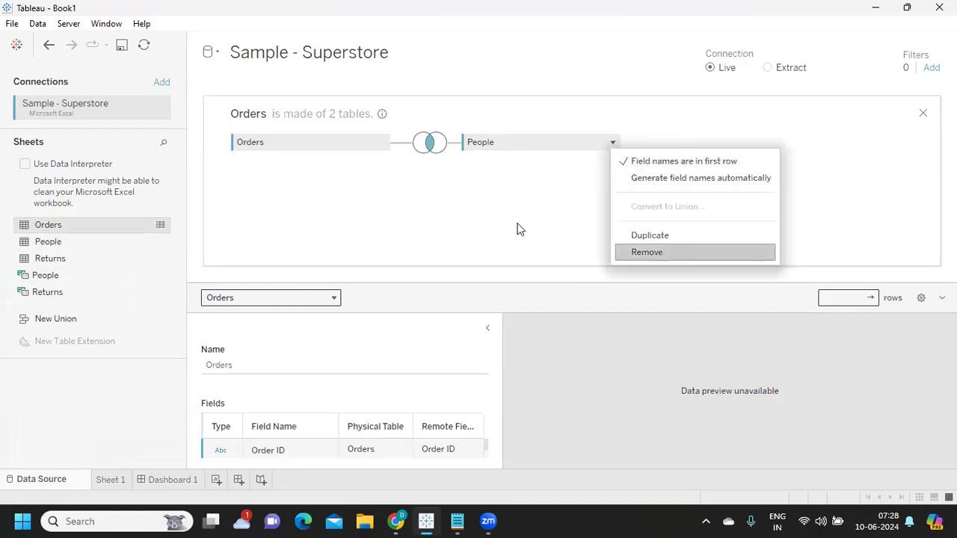
pyautogui.click(921, 116)
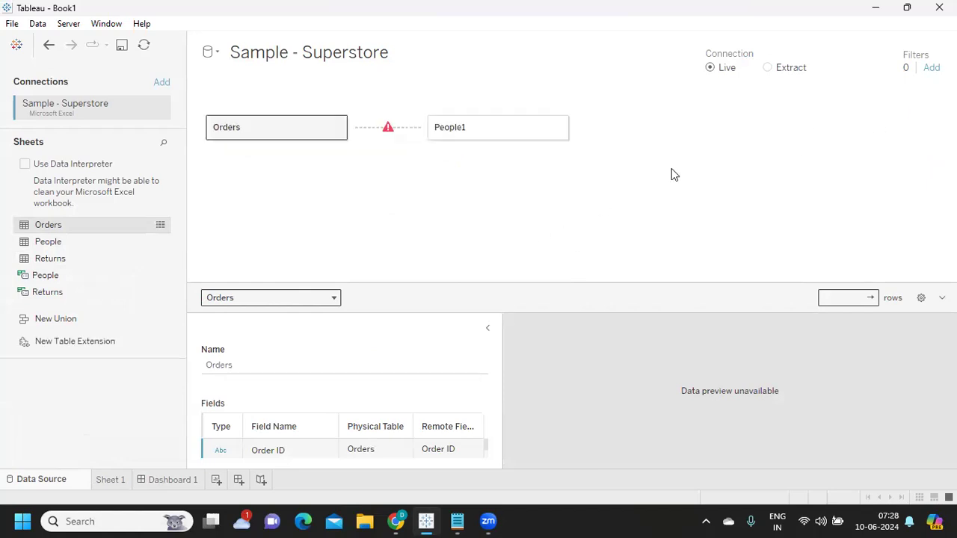
# Replace the related People1 table with a fresh People table related to Orders.
pyautogui.click(557, 128)
pyautogui.click(597, 202)
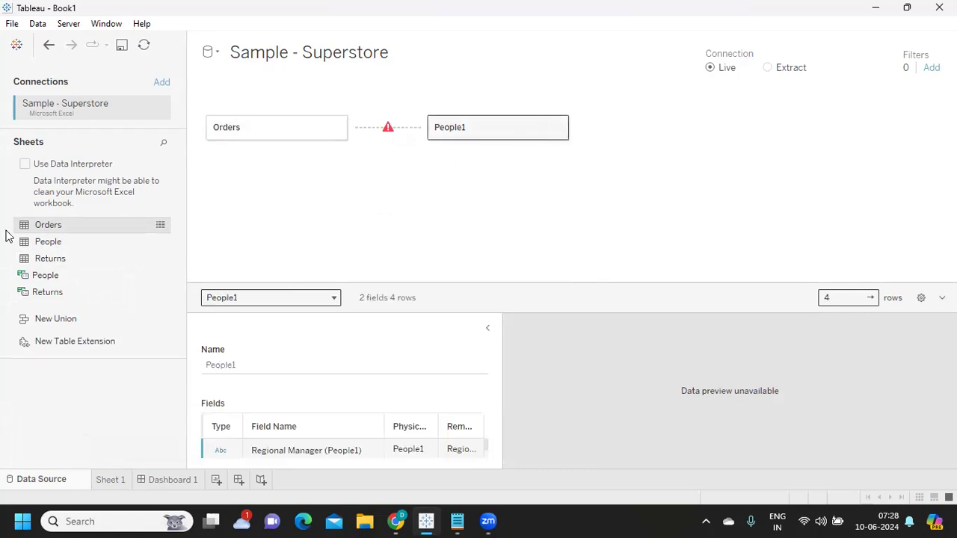
pyautogui.moveTo(64, 244); pyautogui.dragTo(412, 172)
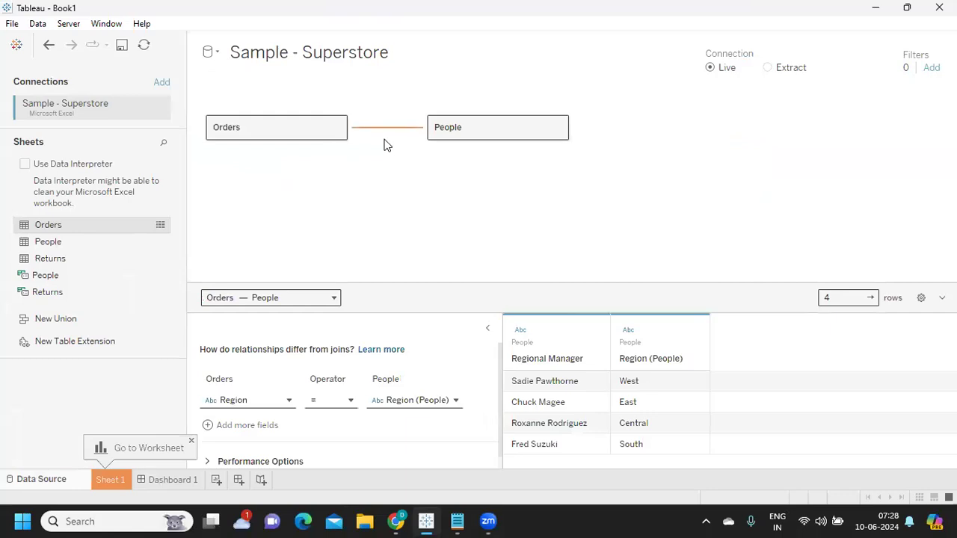
# Switch to the Notepad notes and highlight question 1, followed by question 3 about the PDS published data source.
pyautogui.moveTo(457, 521)
pyautogui.click(449, 425)
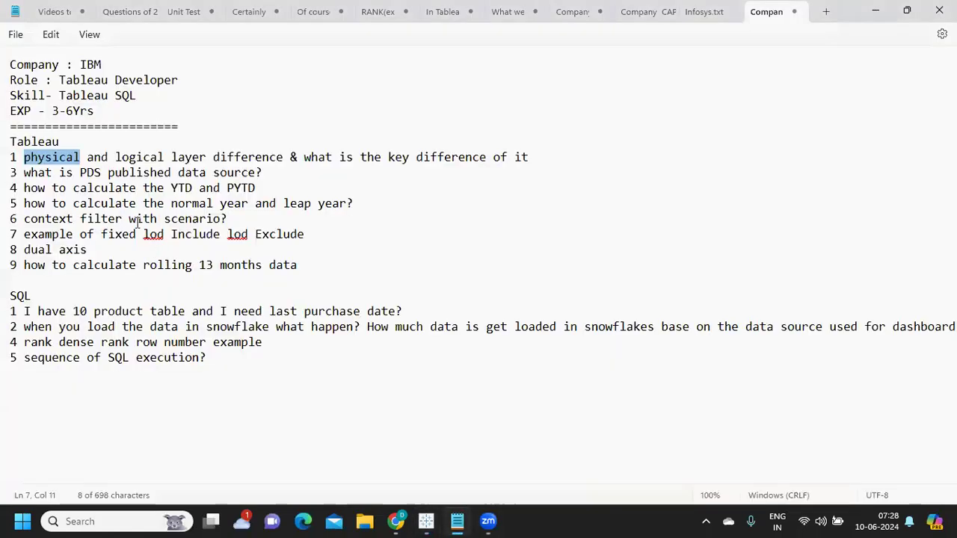
pyautogui.moveTo(136, 157); pyautogui.dragTo(541, 152)
pyautogui.hotkey('shift', 'Home')
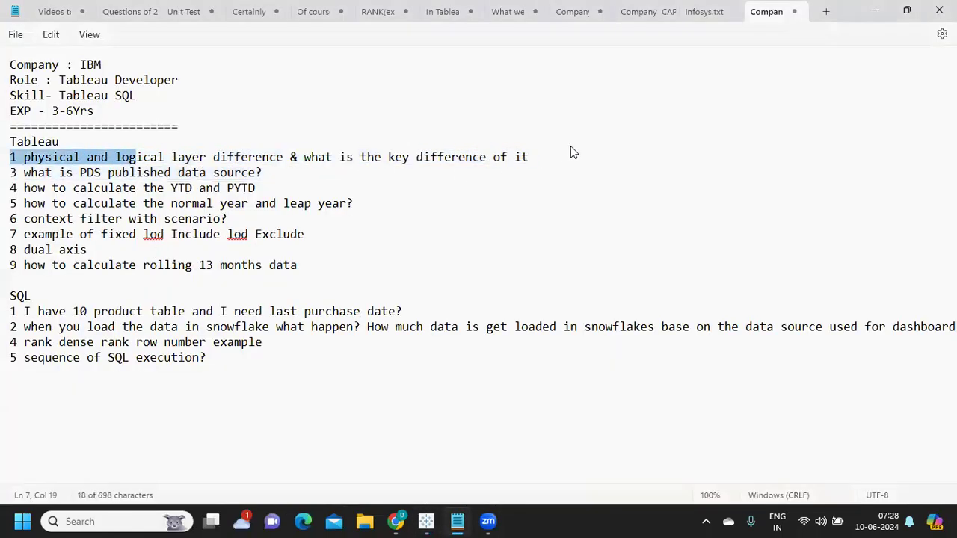
pyautogui.click(267, 207)
pyautogui.moveTo(24, 173); pyautogui.dragTo(266, 173)
pyautogui.click(281, 173)
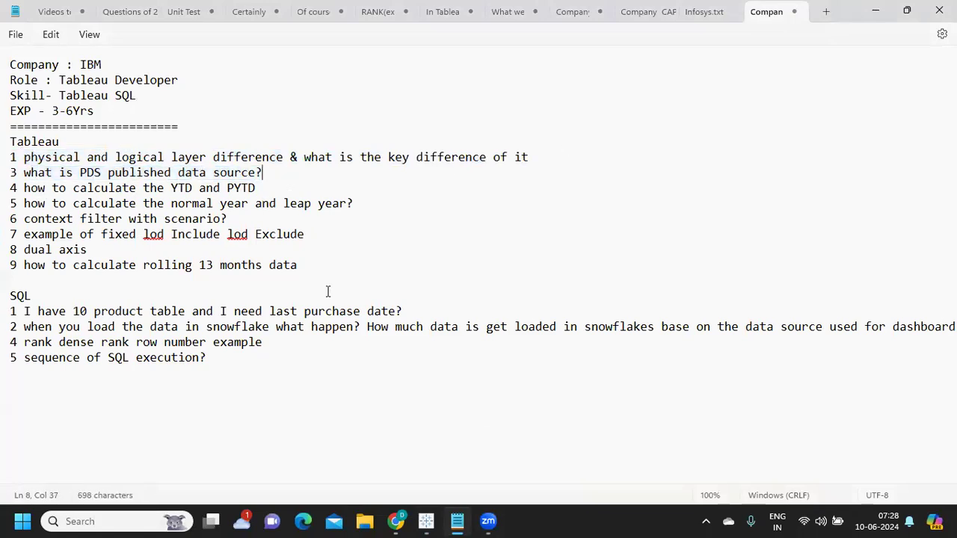
# Switch to Tableau and, from Dashboard 1, try to publish the workbook to Tableau Cloud, then close the sign-in window.
pyautogui.moveTo(428, 521)
pyautogui.click(423, 444)
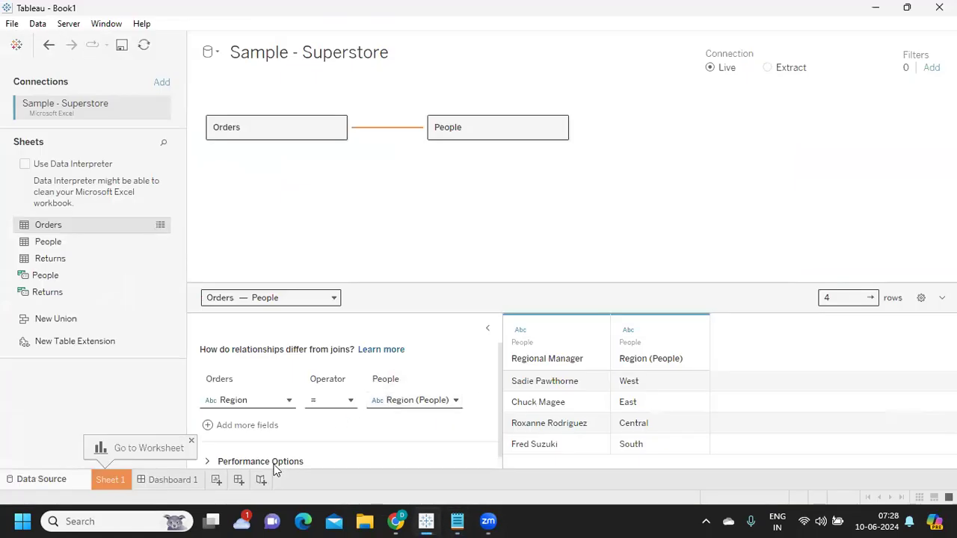
pyautogui.click(167, 482)
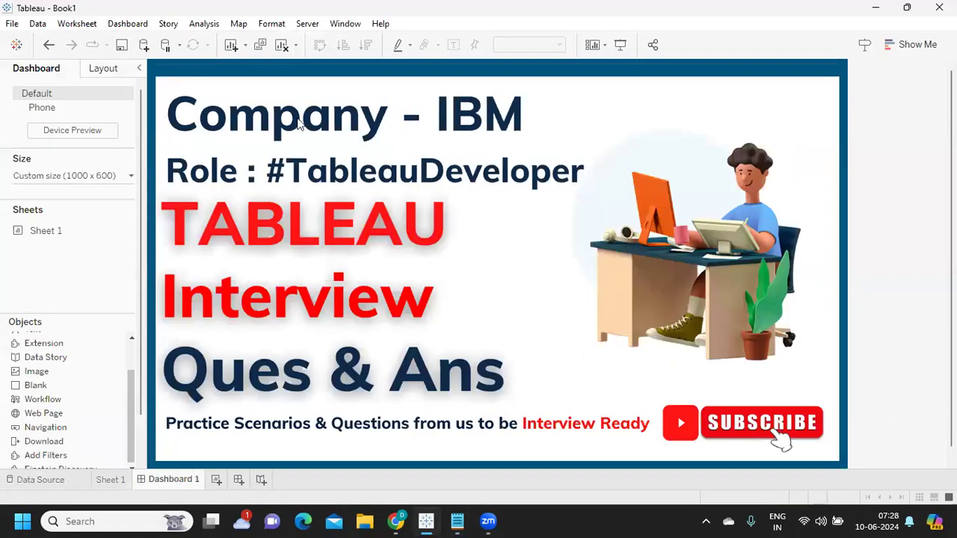
pyautogui.hotkey('alt', 's')
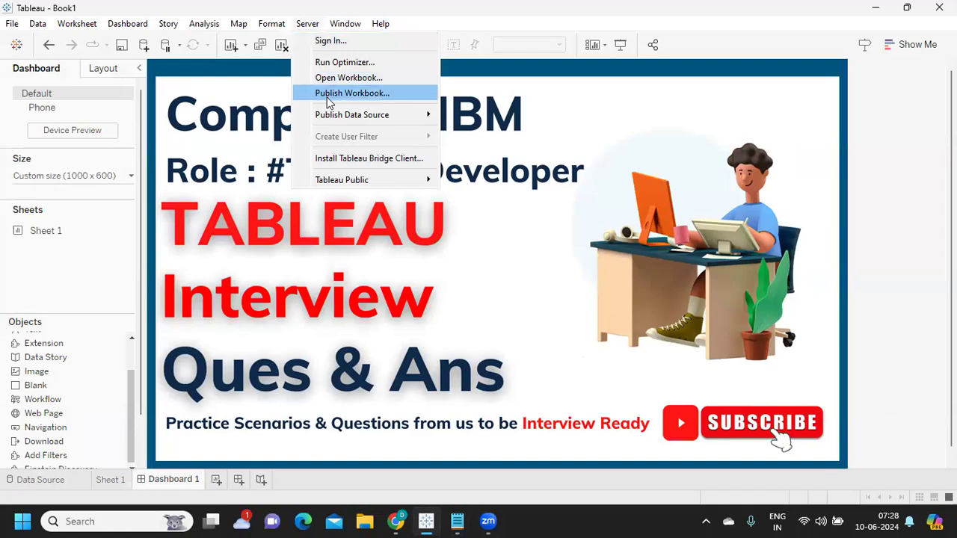
pyautogui.click(330, 94)
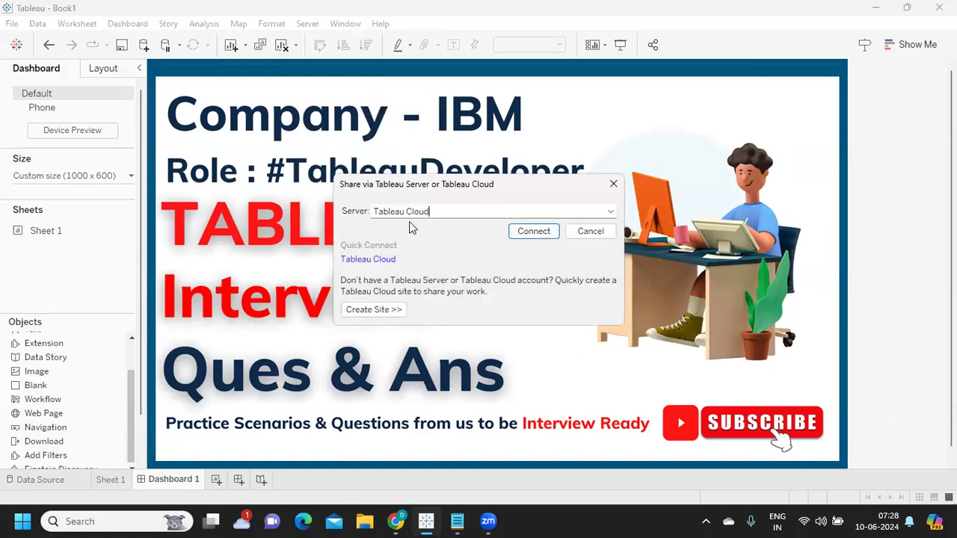
pyautogui.click(524, 236)
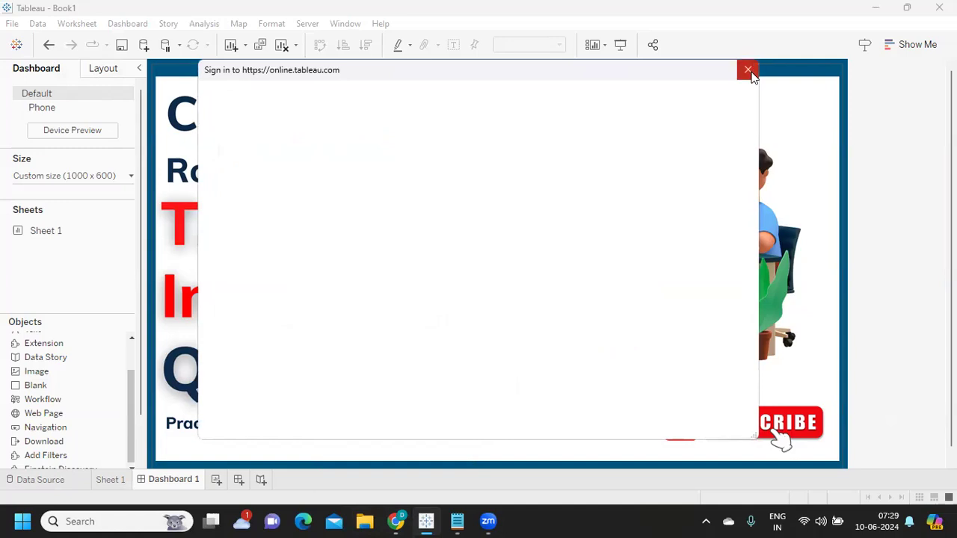
pyautogui.click(748, 70)
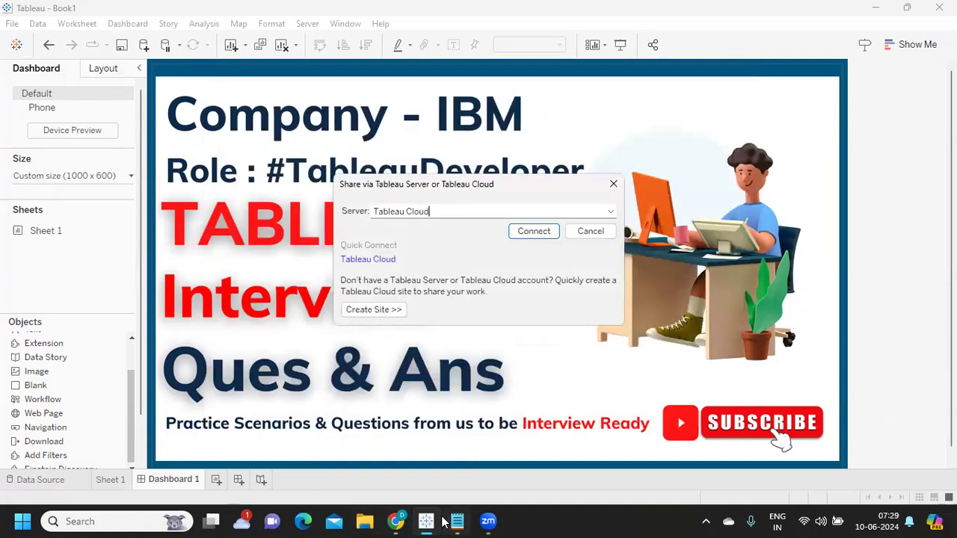
# Switch to the Notepad notes and highlight "published data source" in question 3.
pyautogui.moveTo(430, 521)
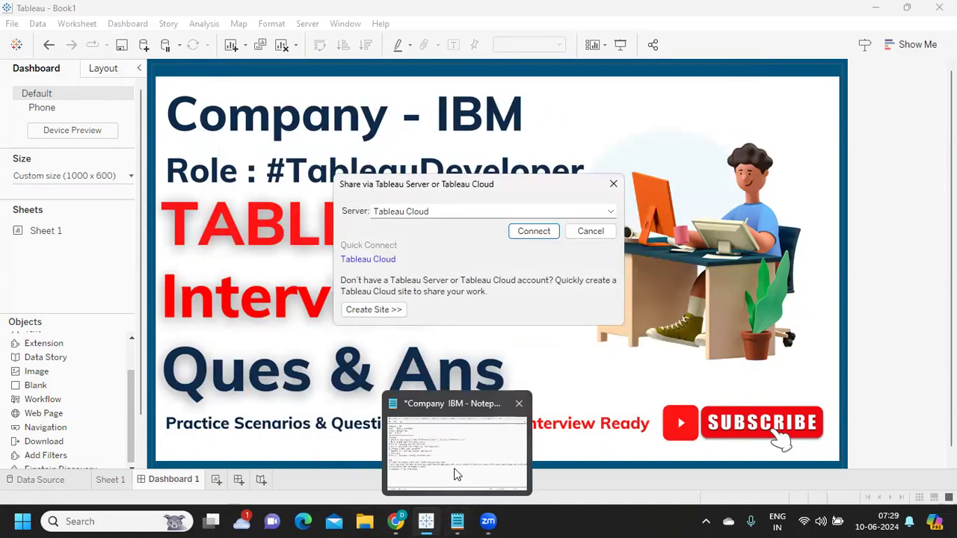
pyautogui.click(448, 471)
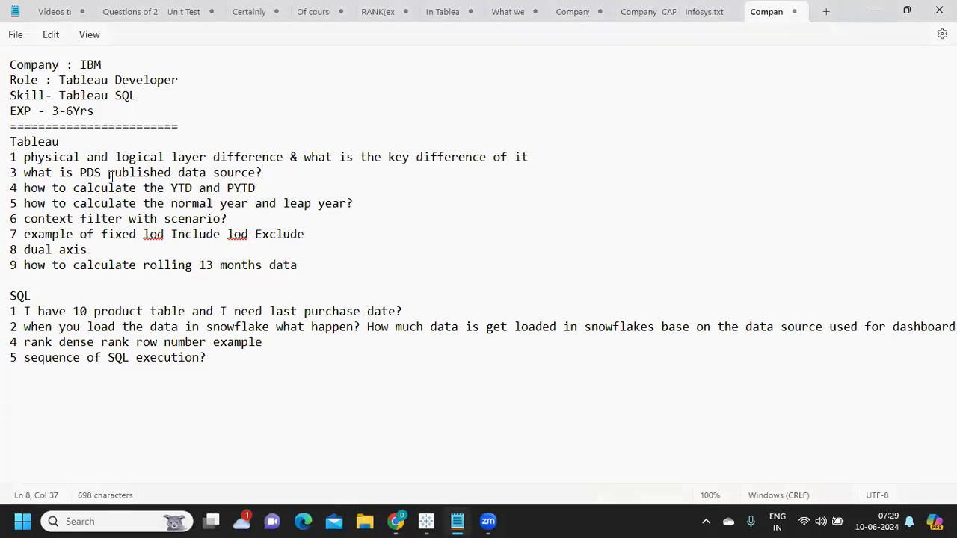
pyautogui.moveTo(108, 173); pyautogui.dragTo(260, 172)
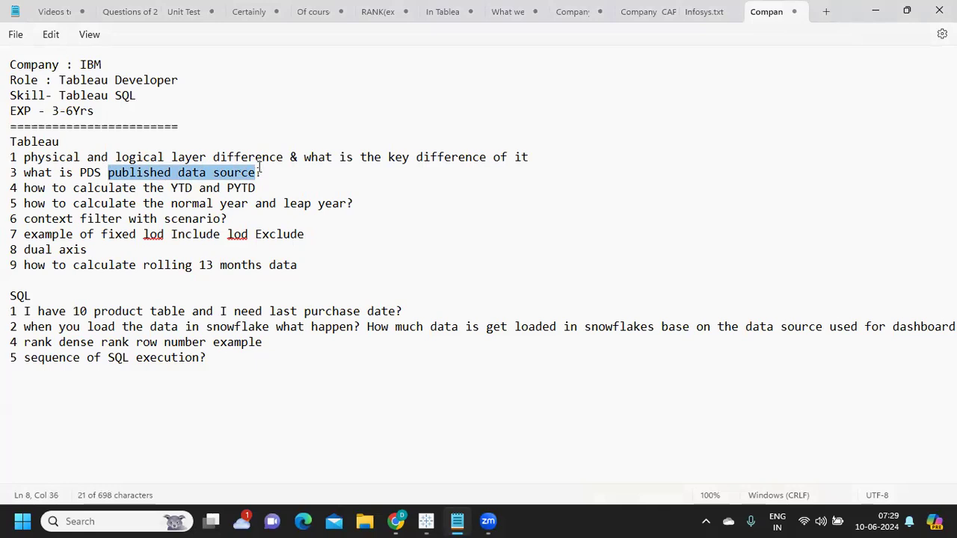
pyautogui.click(173, 174)
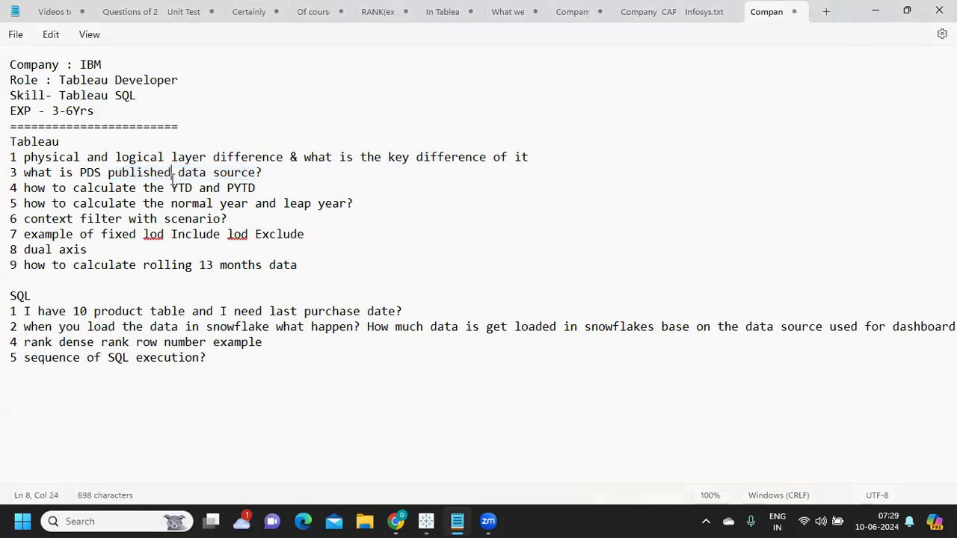
pyautogui.moveTo(109, 172); pyautogui.dragTo(255, 173)
# Return to Tableau and dismiss the Tableau Server or Tableau Cloud sharing dialog.
pyautogui.moveTo(432, 521)
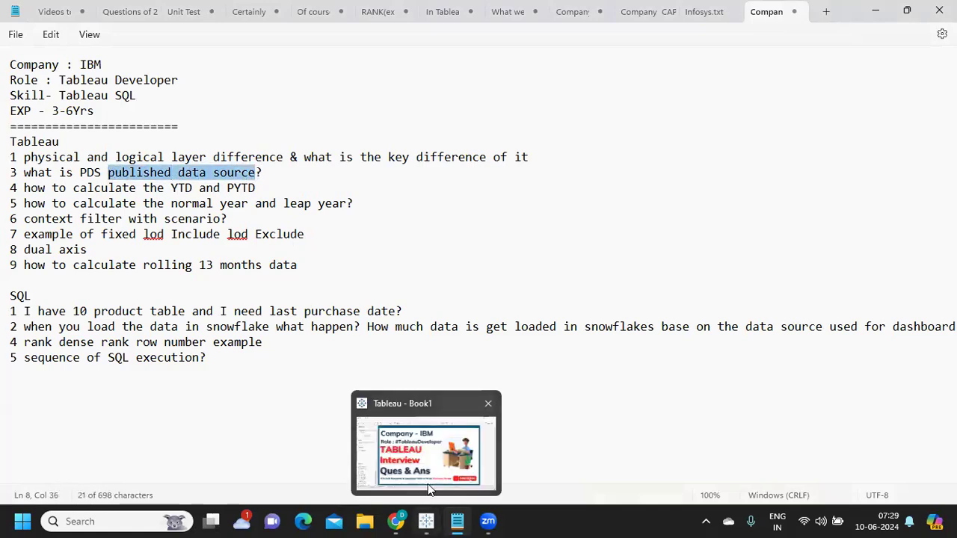
pyautogui.click(428, 494)
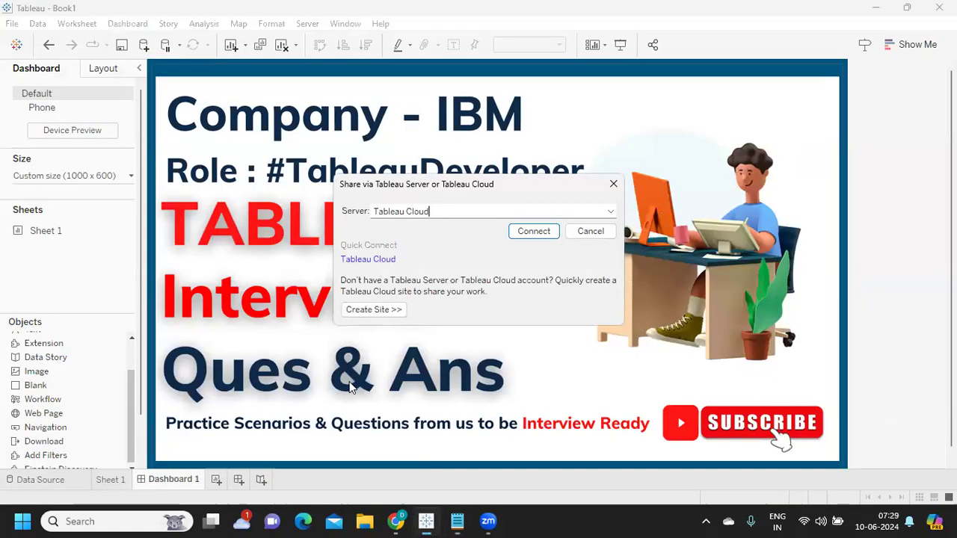
pyautogui.click(612, 184)
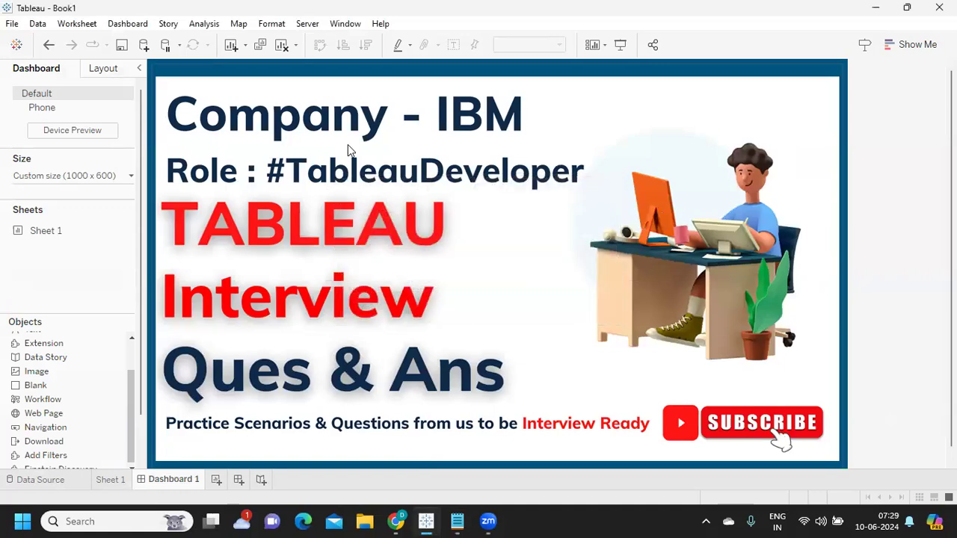
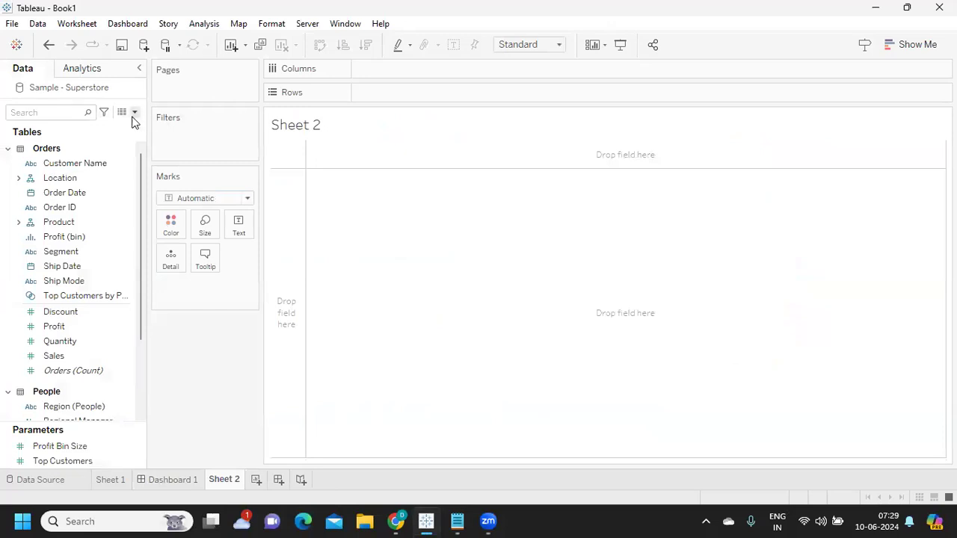
# Start a calculated field named YTD on Sheet 2 and enlarge its editor over the empty view.
pyautogui.click(135, 114)
pyautogui.click(99, 127)
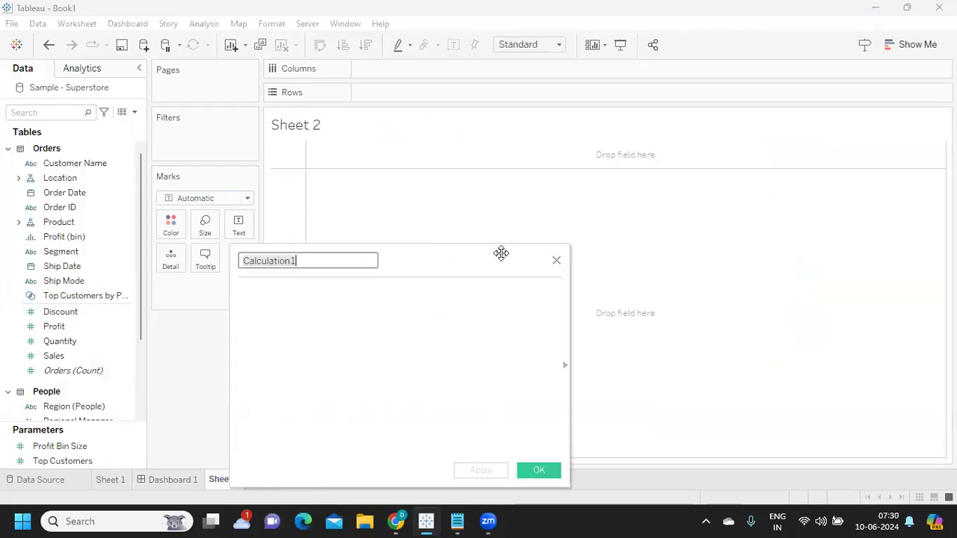
pyautogui.moveTo(487, 259); pyautogui.dragTo(570, 190)
pyautogui.moveTo(653, 271); pyautogui.dragTo(745, 269)
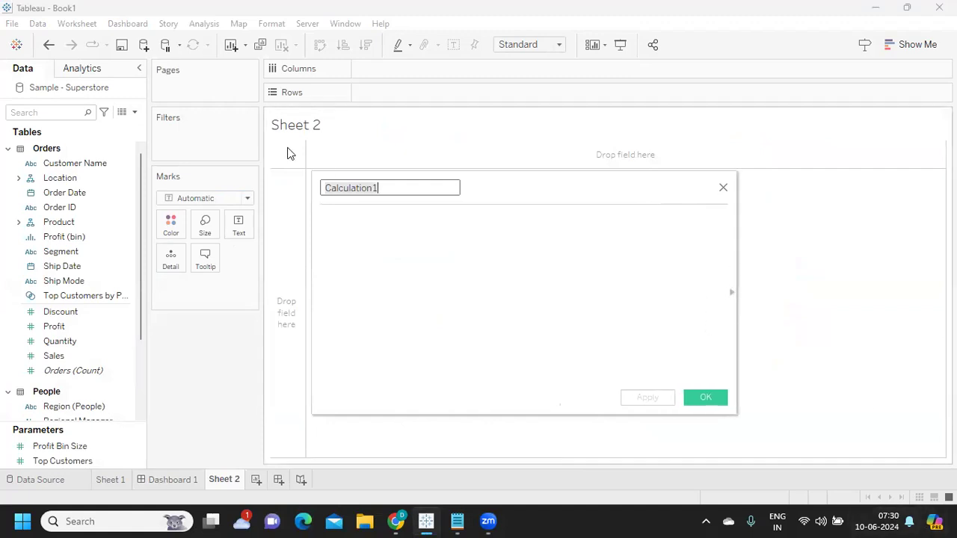
pyautogui.write('YTD')
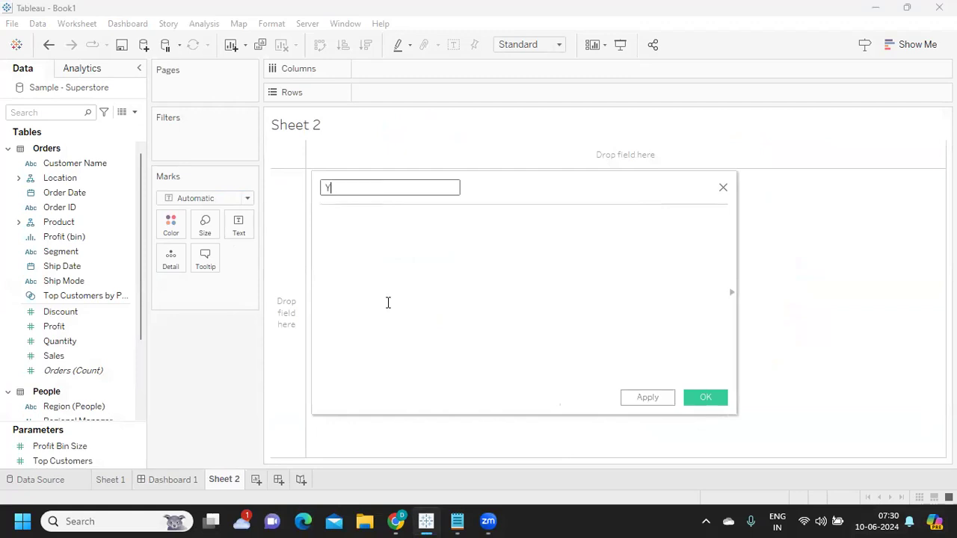
pyautogui.click(393, 314)
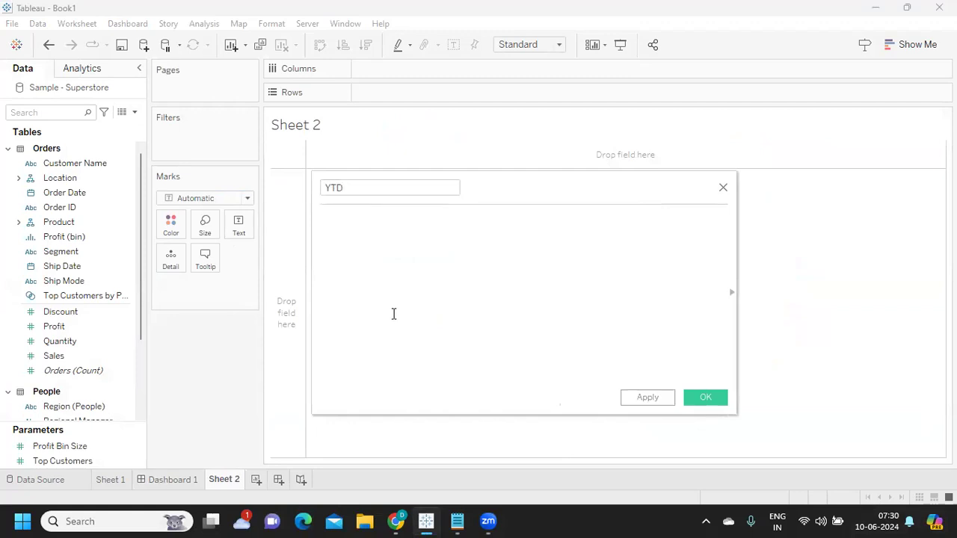
# Check today's date in the system calendar and return to the empty YTD formula.
pyautogui.write('T')
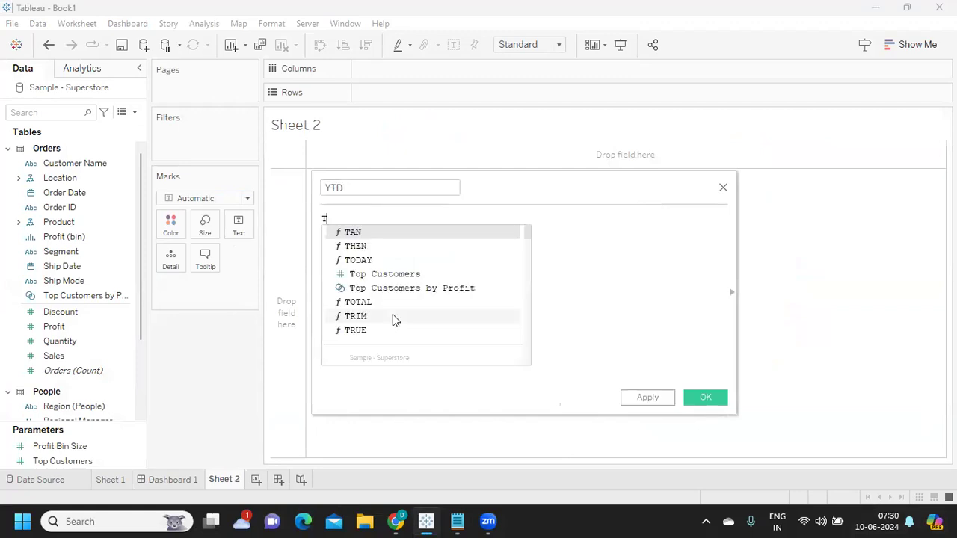
pyautogui.press('BackSpace')
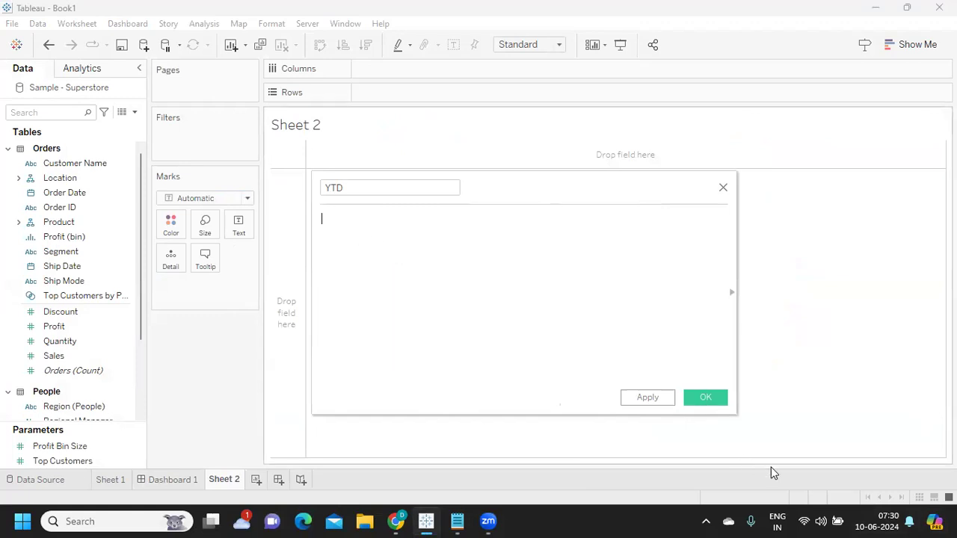
pyautogui.click(872, 521)
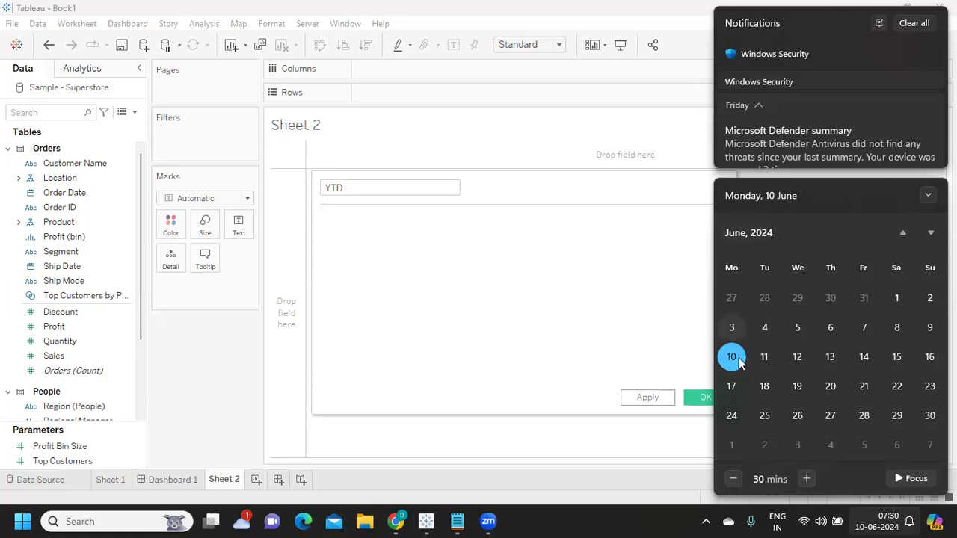
pyautogui.click(553, 250)
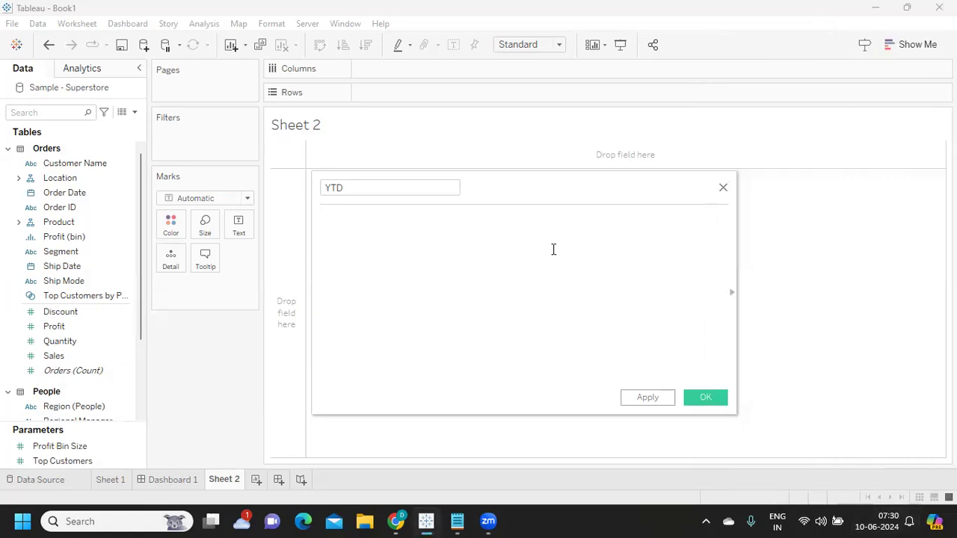
# Enter the condition YEAR([Order Date]) = YEAR(TODAY()) in the YTD formula.
pyautogui.write('yea')
pyautogui.press('Return')
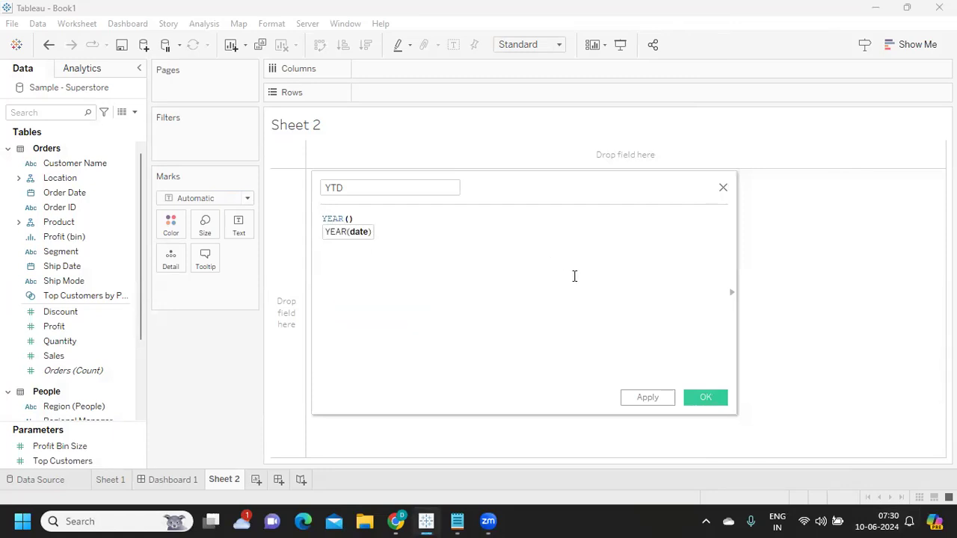
pyautogui.write('ORD')
pyautogui.press('Return')
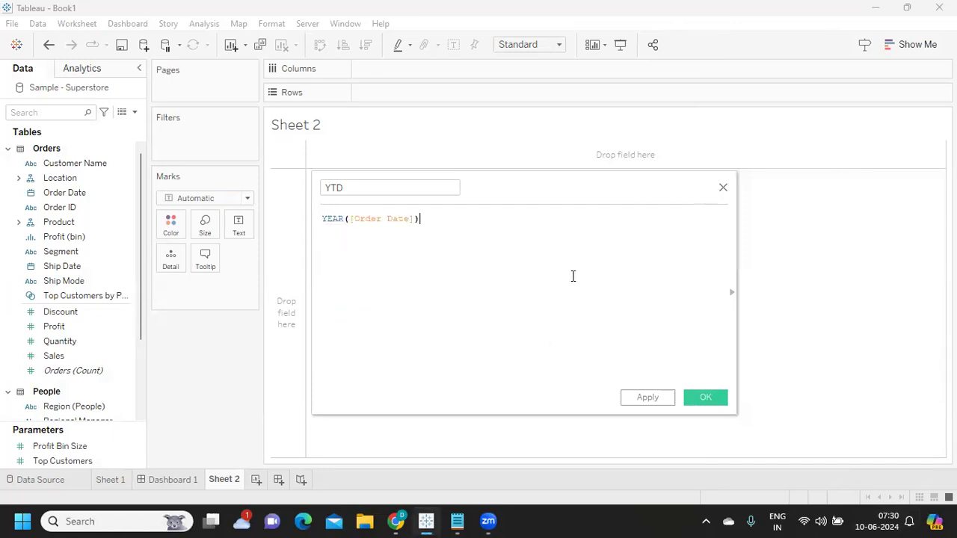
pyautogui.write('= YE')
pyautogui.press('Return')
pyautogui.write('TO')
pyautogui.press('Return')
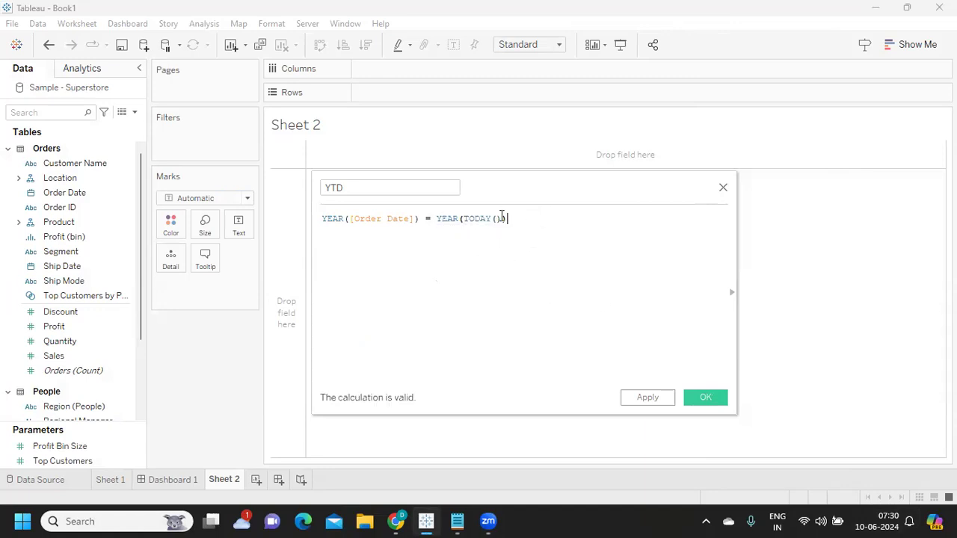
pyautogui.moveTo(507, 218); pyautogui.dragTo(286, 216)
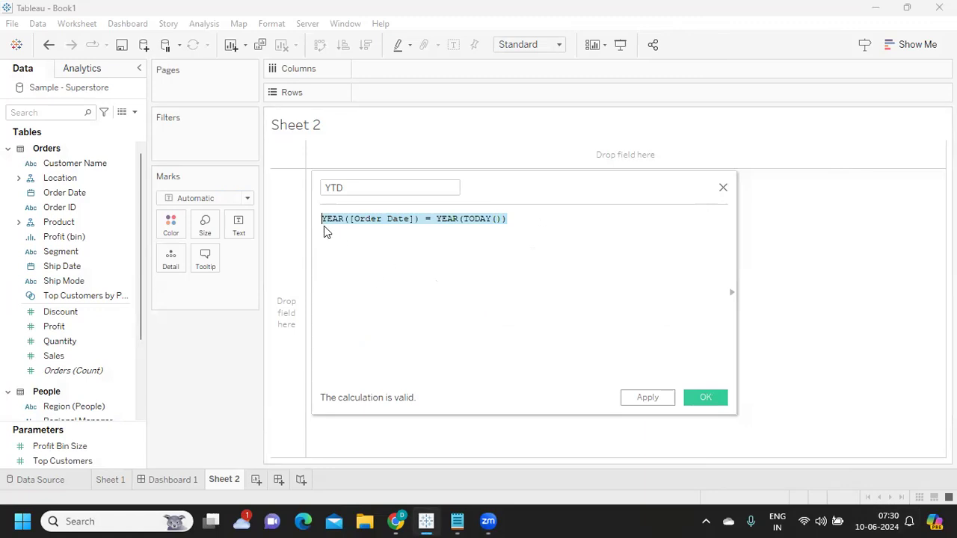
pyautogui.click(323, 218)
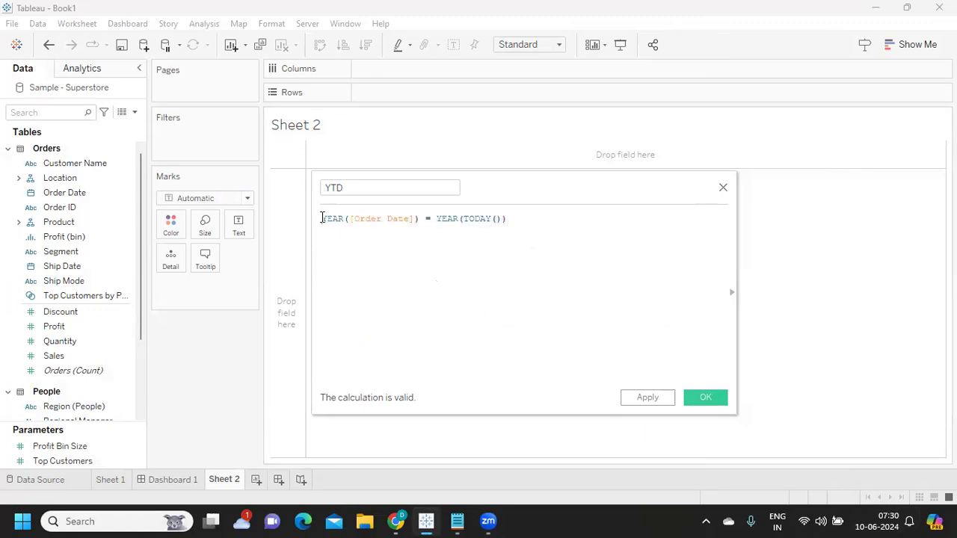
# Add the second condition "and [Order Date] < TODAY()" on a new line of the YTD formula.
pyautogui.click(503, 219)
pyautogui.press('Return')
pyautogui.write('a')
pyautogui.press('BackSpace')
pyautogui.write('a')
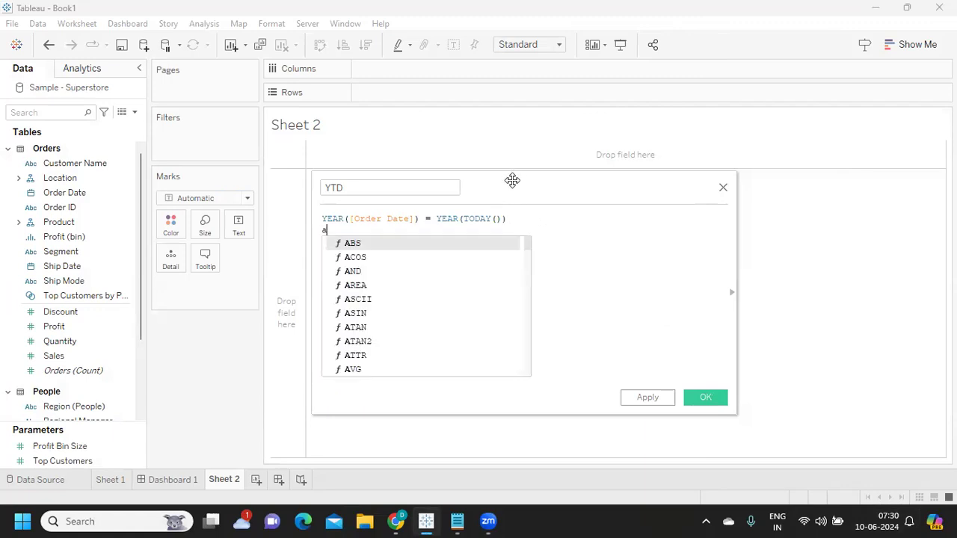
pyautogui.write('nd or')
pyautogui.press('Down')
pyautogui.press('Return')
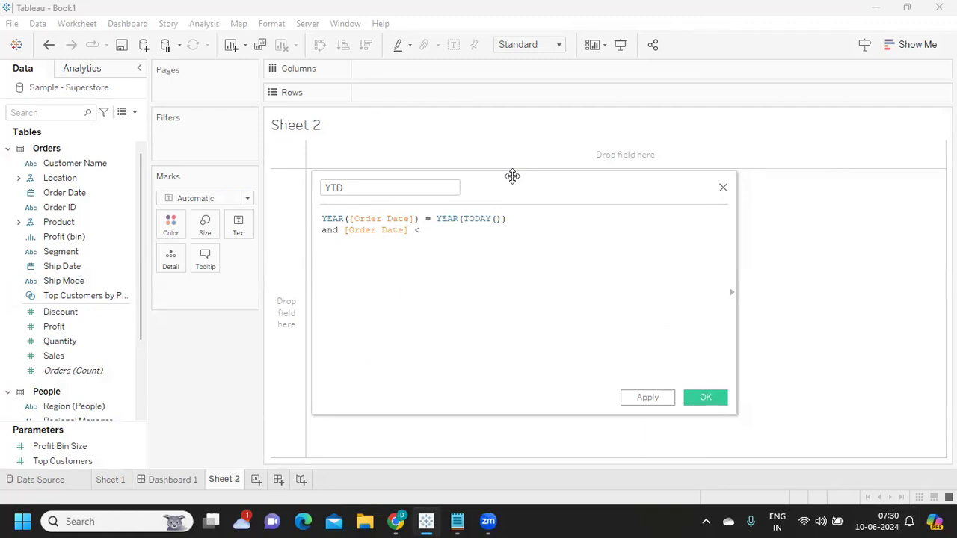
pyautogui.write('tod')
pyautogui.press('Return')
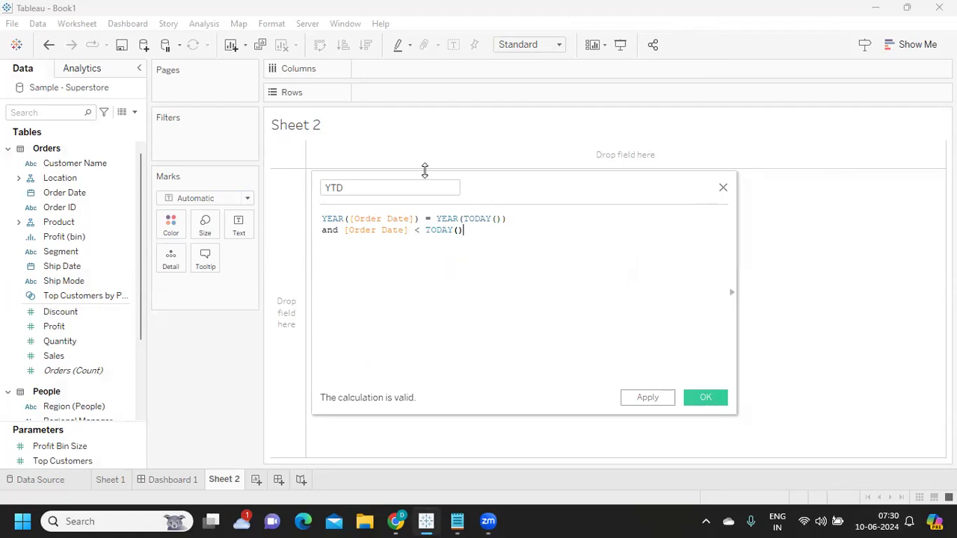
# Wrap both YTD conditions in an IF statement with THEN [Sales] and END, and apply the calculation.
pyautogui.click(322, 218)
pyautogui.press('Return')
pyautogui.write('if')
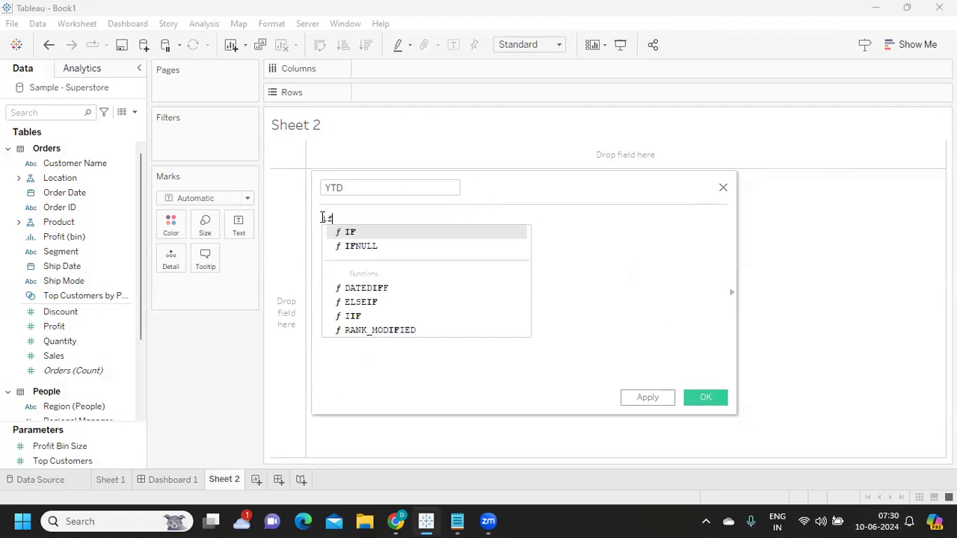
pyautogui.press('Return')
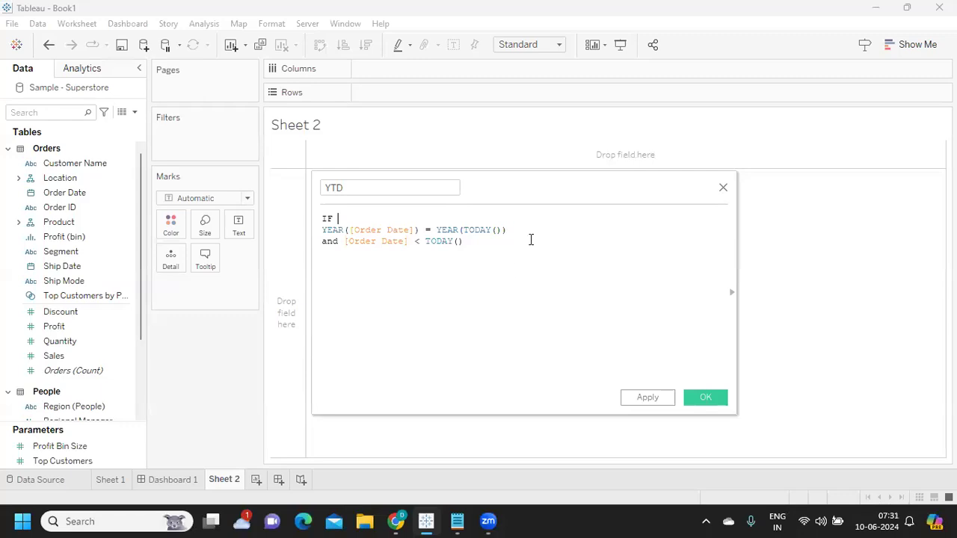
pyautogui.write('THEN [Sales]')
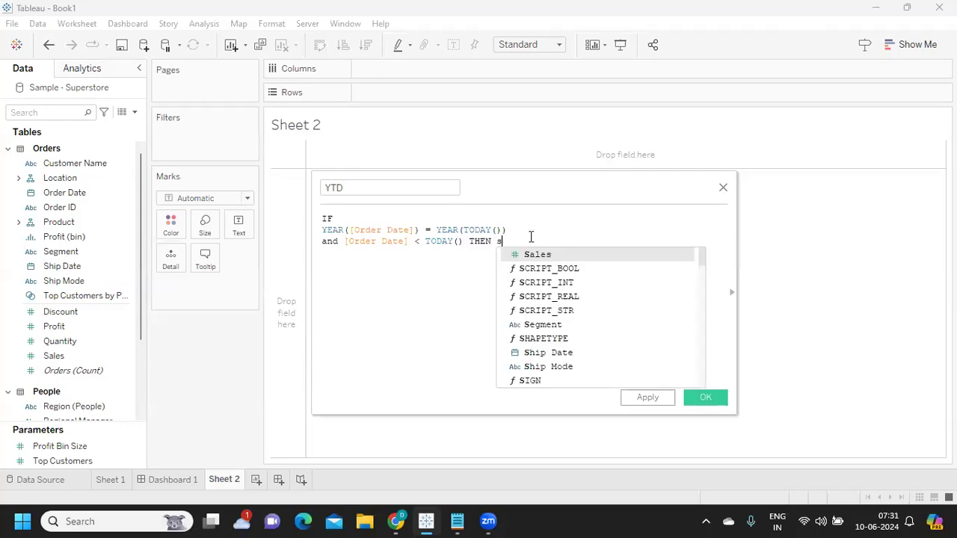
pyautogui.write('end')
pyautogui.press('Return')
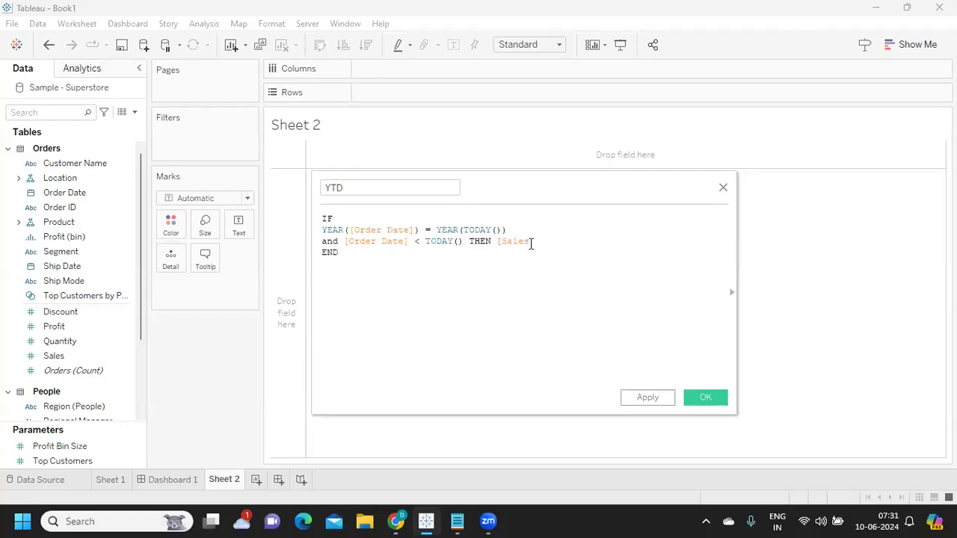
pyautogui.click(641, 397)
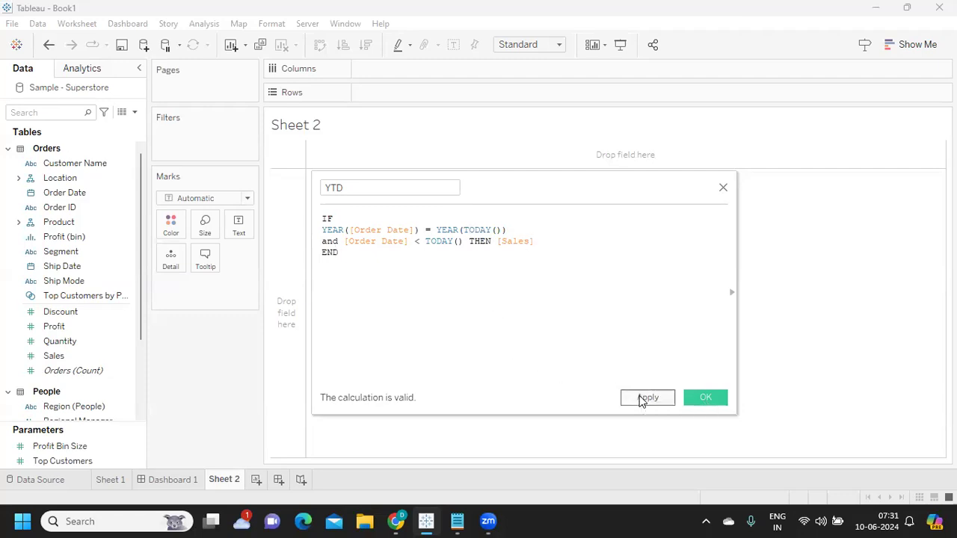
# Save the YTD calculation and break the sheet's rows down by Order Date year and month.
pyautogui.click(705, 397)
pyautogui.moveTo(64, 367)
pyautogui.mouseDown()
pyautogui.moveTo(214, 293)
pyautogui.moveTo(229, 246)
pyautogui.moveTo(75, 351)
pyautogui.mouseUp()
pyautogui.moveTo(66, 192); pyautogui.dragTo(404, 92)
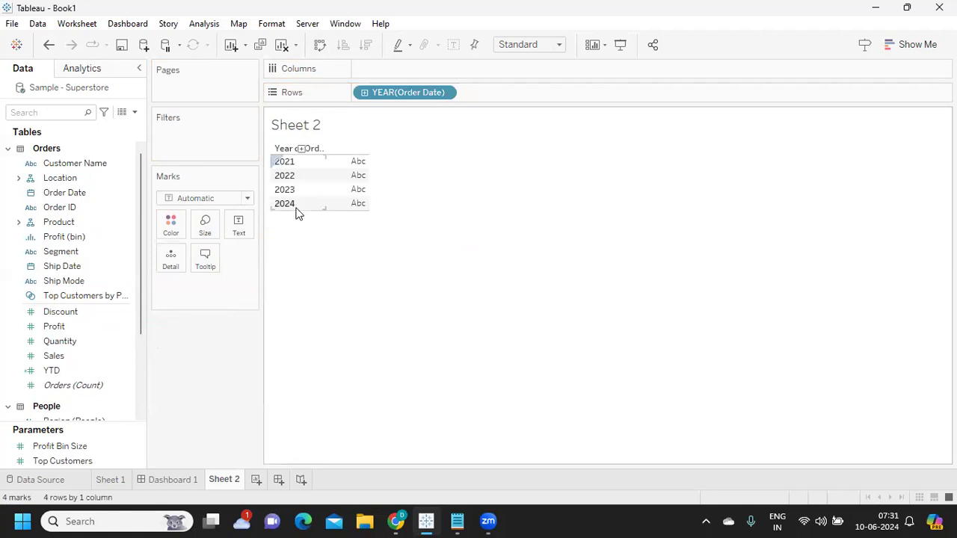
pyautogui.click(365, 93)
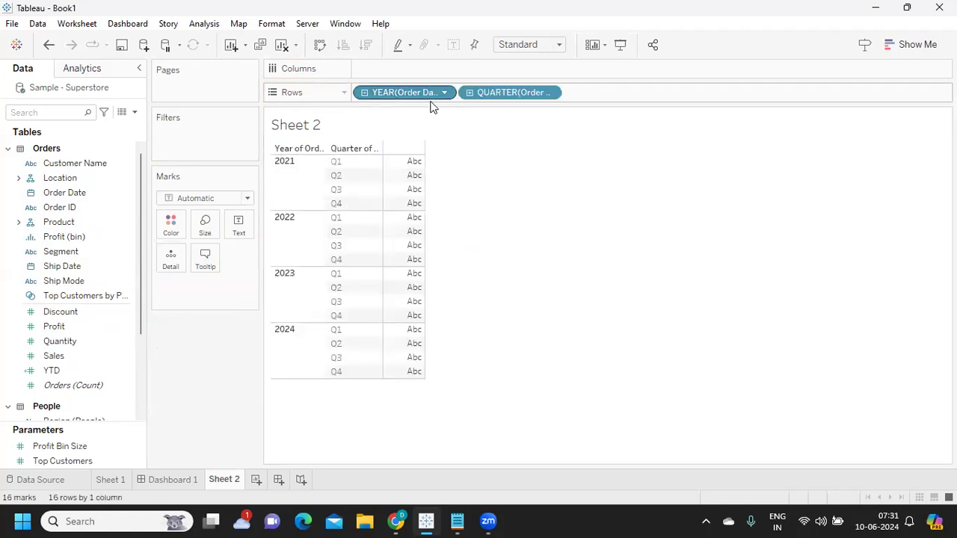
pyautogui.click(553, 93)
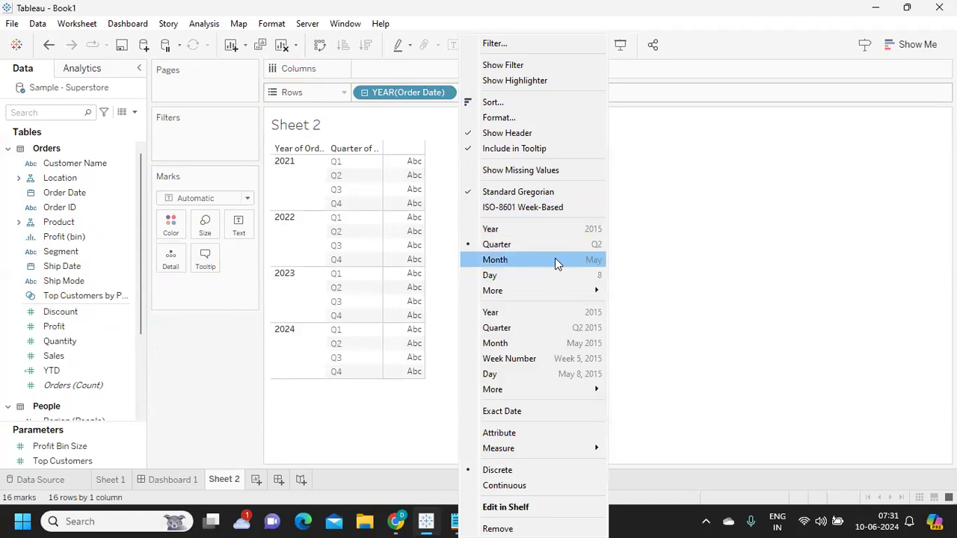
pyautogui.click(556, 261)
pyautogui.scroll(-8, 305, 209)
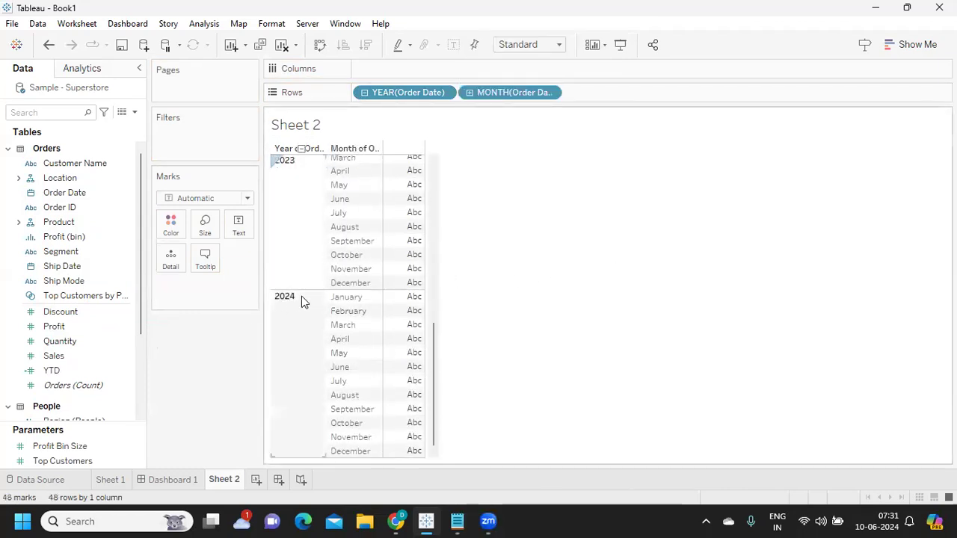
# Show YTD as text in the year and month table to check it, and remove it from the view.
pyautogui.click(57, 357)
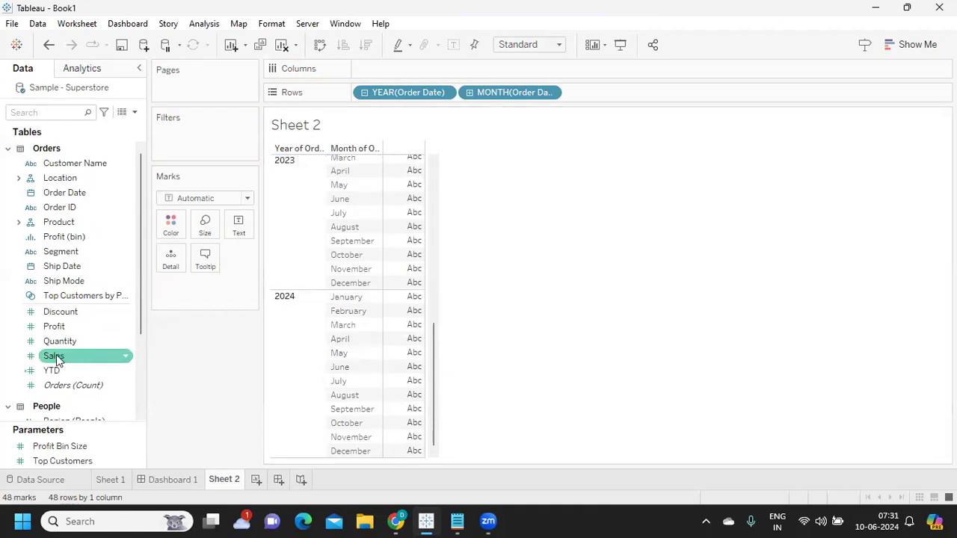
pyautogui.moveTo(59, 369); pyautogui.dragTo(247, 226)
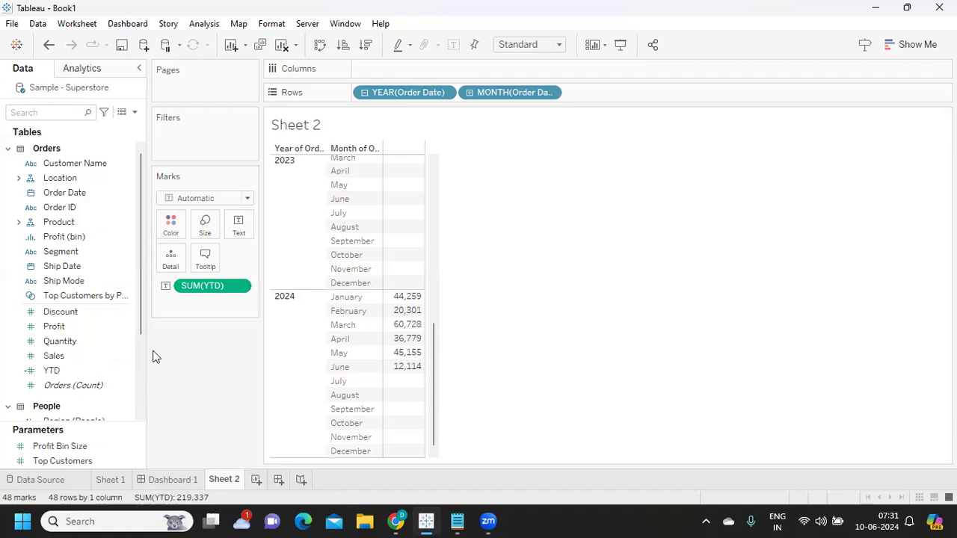
pyautogui.moveTo(218, 286); pyautogui.dragTo(85, 373)
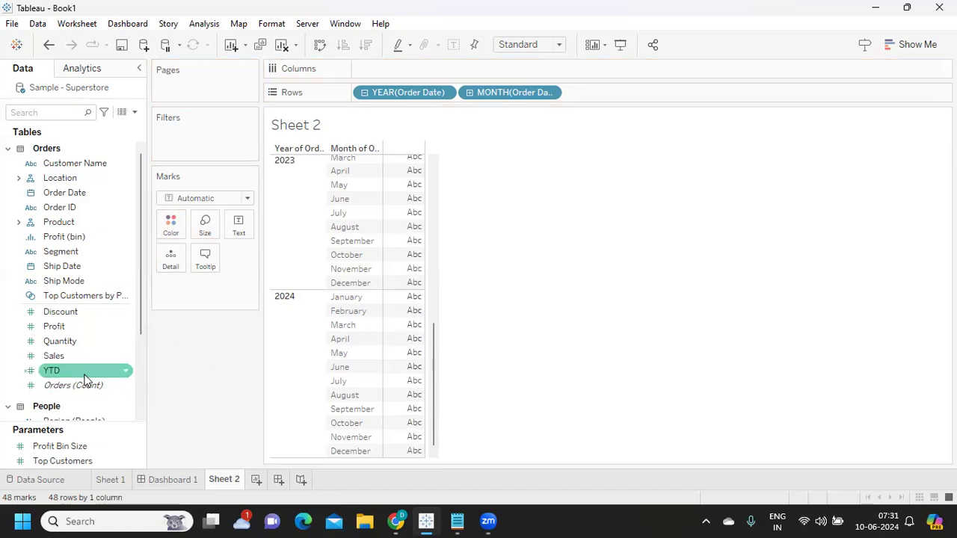
pyautogui.scroll(1, 346, 227)
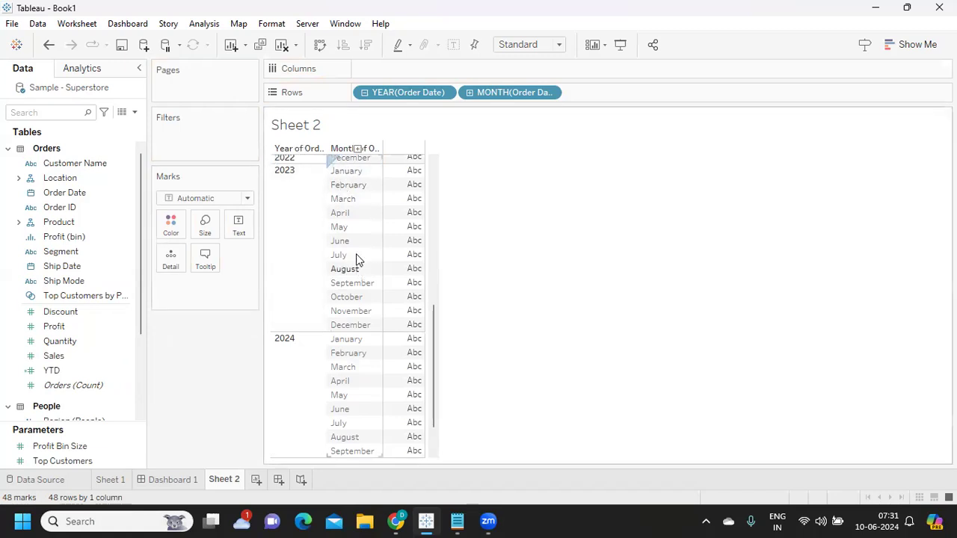
# Duplicate the YTD calculation, change the copy's year condition to YEAR([Order Date]) = YEAR(TODAY())-1, and apply it.
pyautogui.rightClick(126, 373)
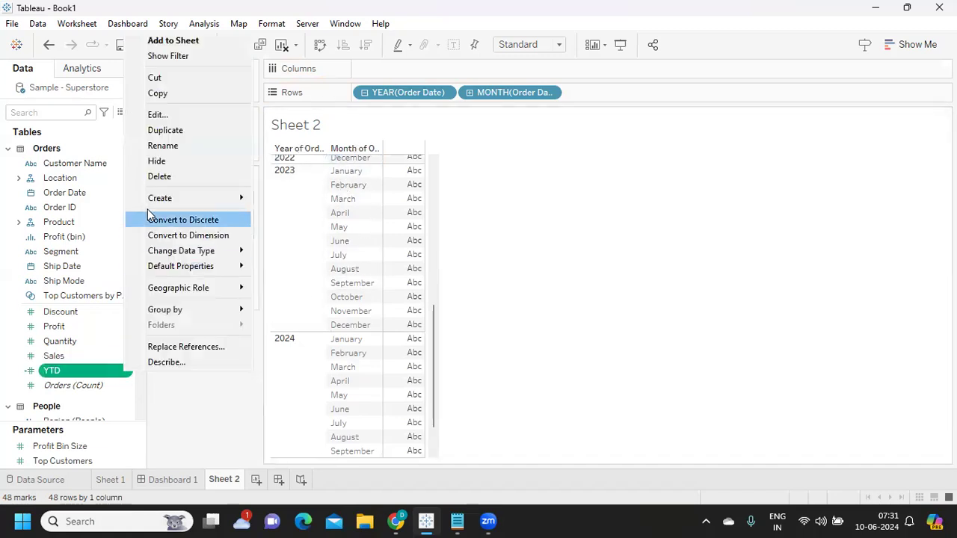
pyautogui.click(180, 130)
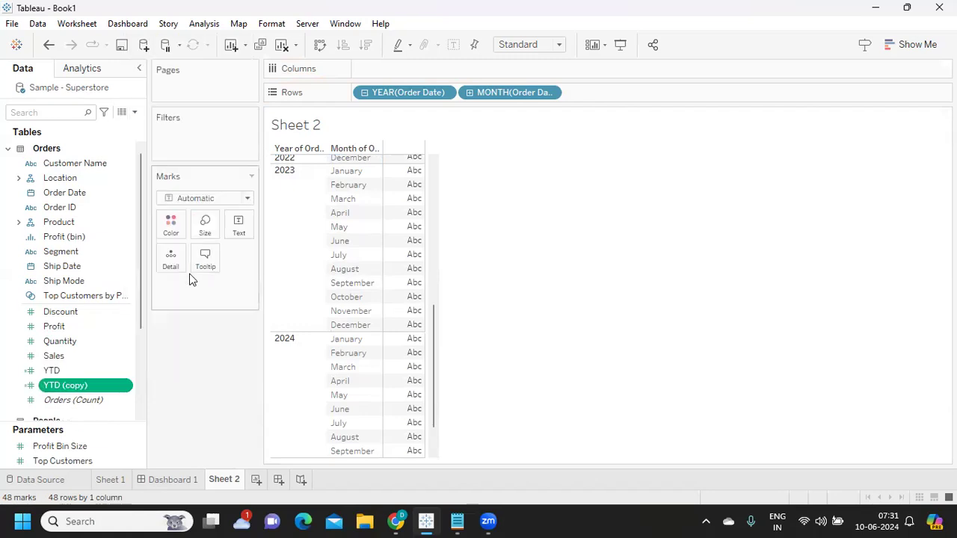
pyautogui.click(125, 385)
pyautogui.click(167, 129)
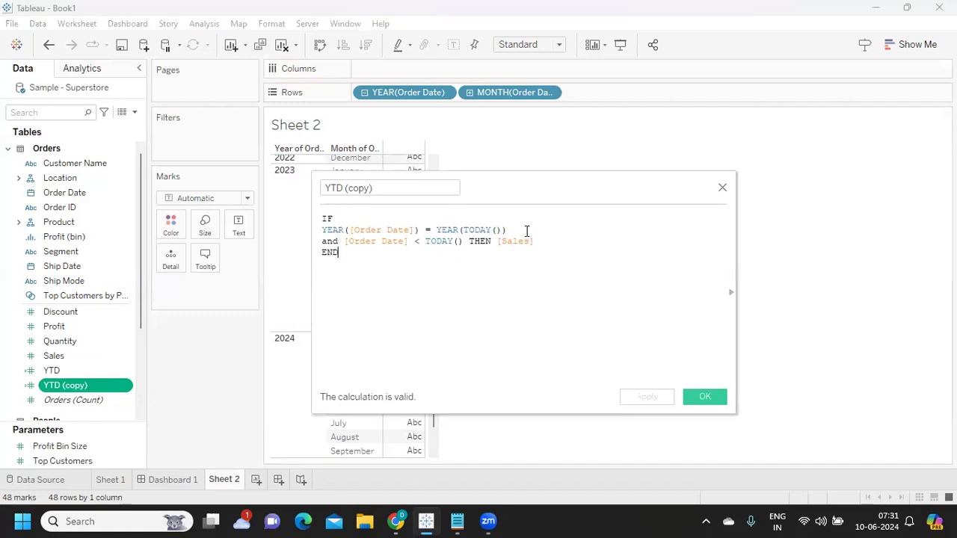
pyautogui.write('-q')
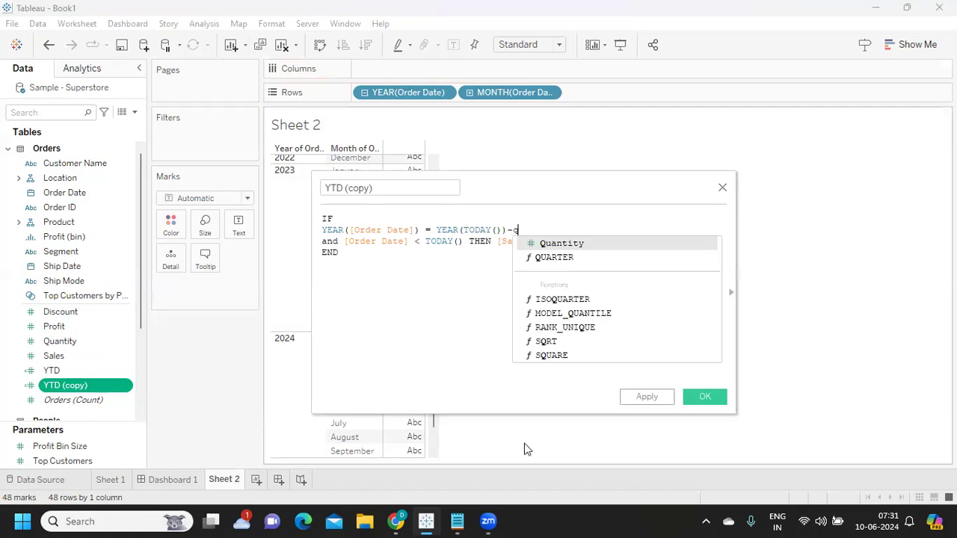
pyautogui.press('BackSpace')
pyautogui.write('1')
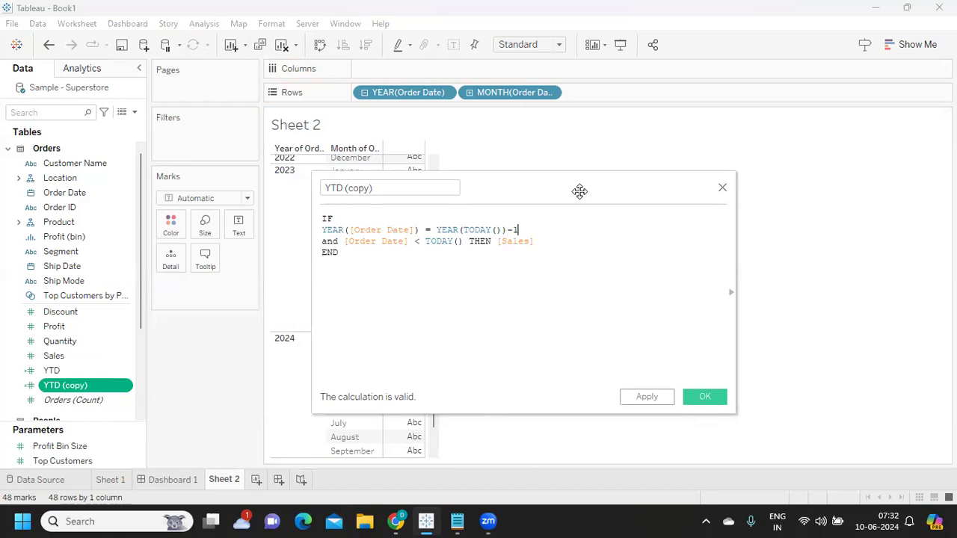
pyautogui.moveTo(579, 191); pyautogui.dragTo(797, 126)
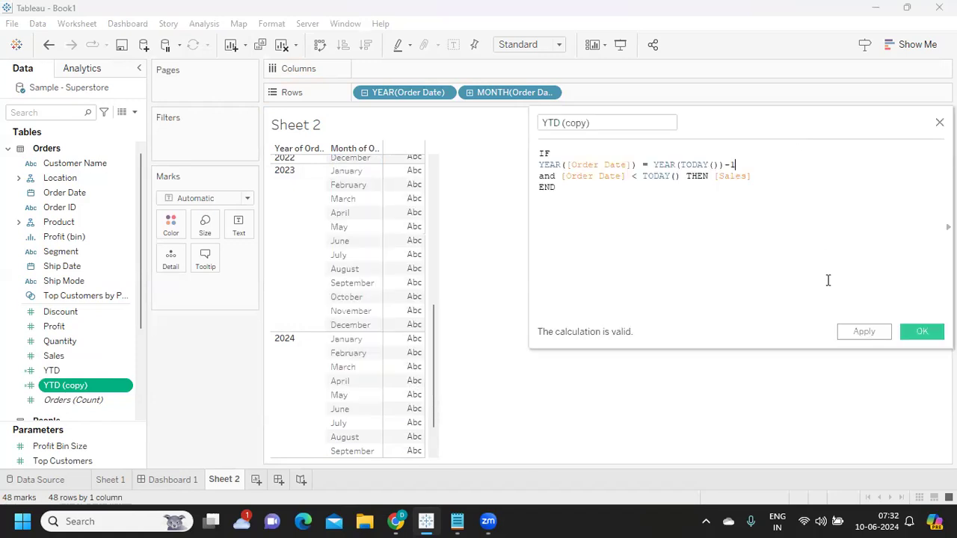
pyautogui.click(861, 338)
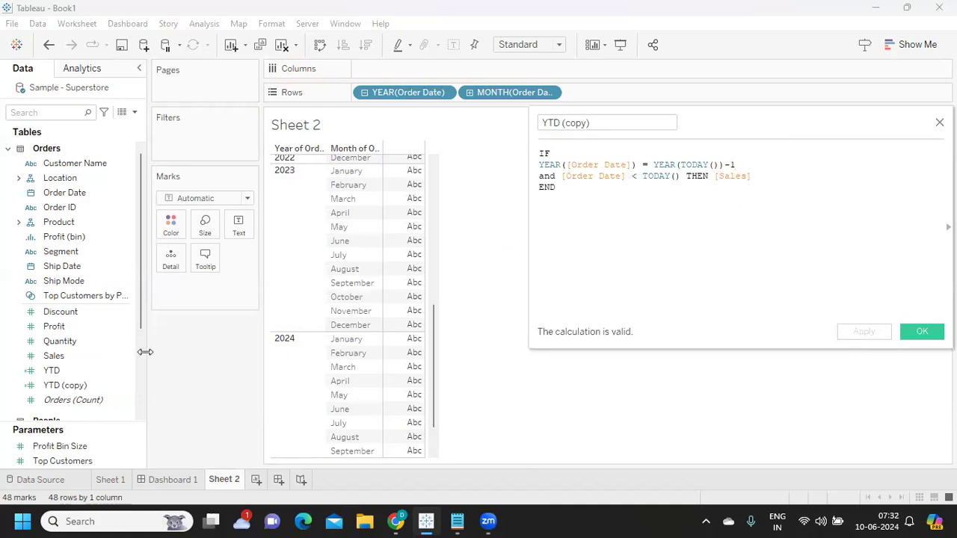
# Rename the copied calculation to PYTD and show it as text in the year and month table.
pyautogui.click(543, 124)
pyautogui.write('P')
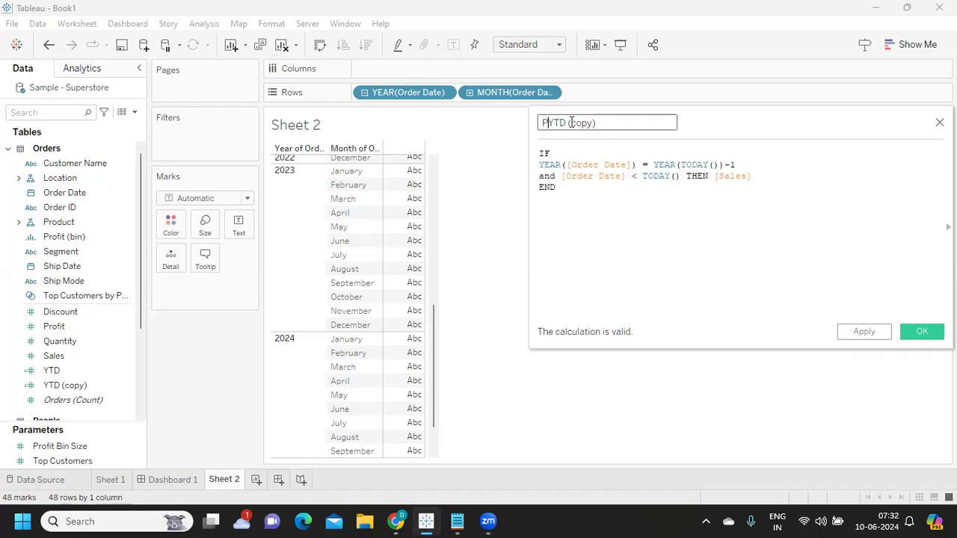
pyautogui.moveTo(568, 123); pyautogui.dragTo(600, 123)
pyautogui.press('BackSpace')
pyautogui.click(863, 334)
pyautogui.moveTo(54, 341); pyautogui.dragTo(238, 224)
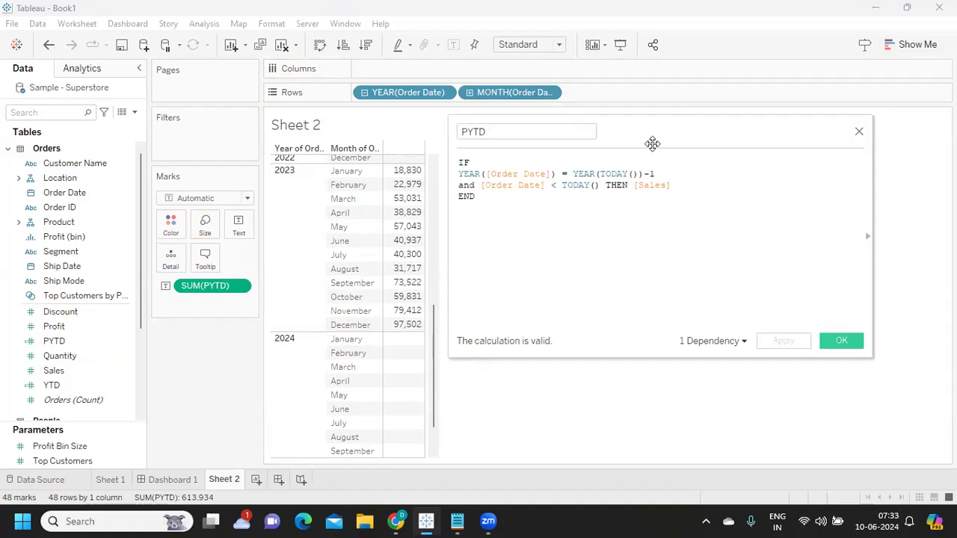
# Change the second PYTD condition to [Order Date] < DATEADD('year',-1,TODAY()) and save the calculation.
pyautogui.moveTo(660, 132); pyautogui.dragTo(741, 119)
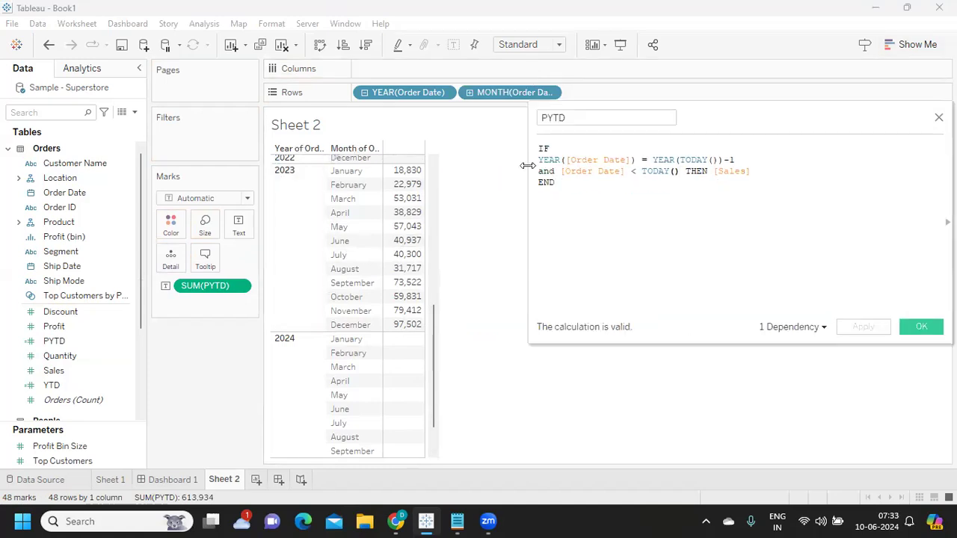
pyautogui.moveTo(539, 159); pyautogui.dragTo(737, 158)
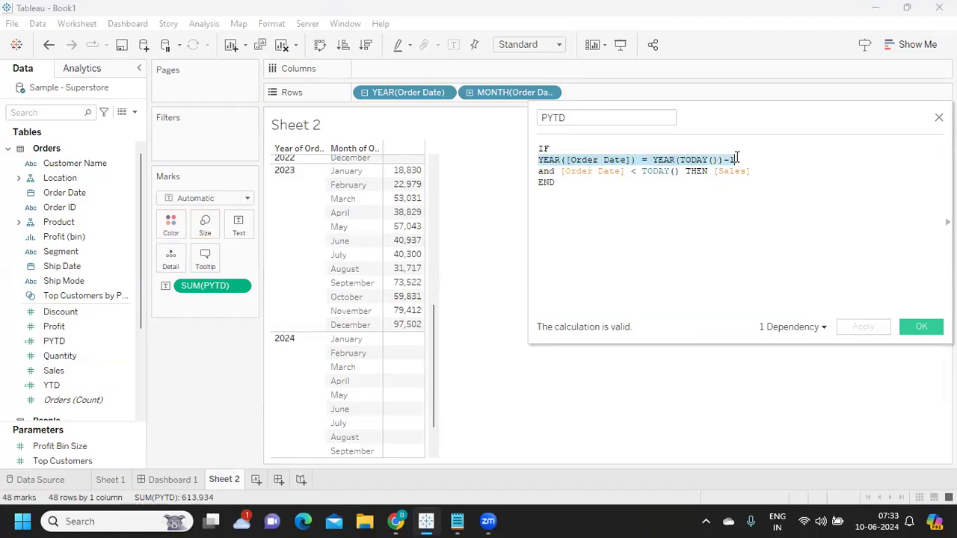
pyautogui.moveTo(562, 171); pyautogui.dragTo(680, 172)
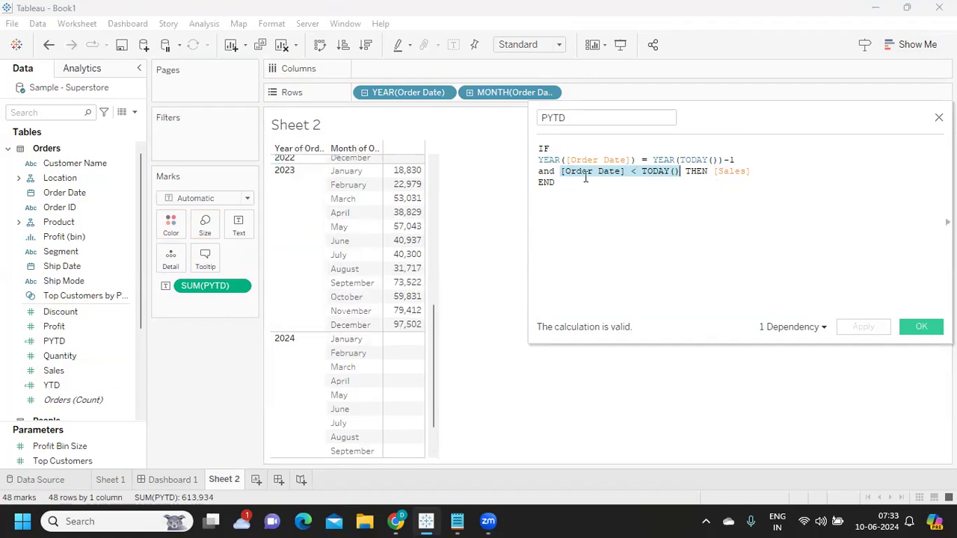
pyautogui.write("[Order Date] < DATEADD('year',-1,TODAY())")
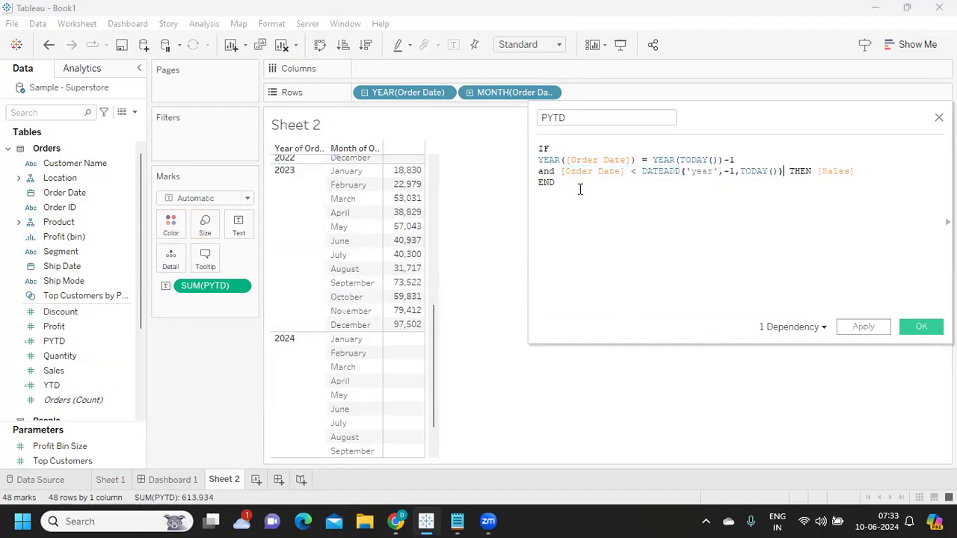
pyautogui.moveTo(639, 172); pyautogui.dragTo(739, 171)
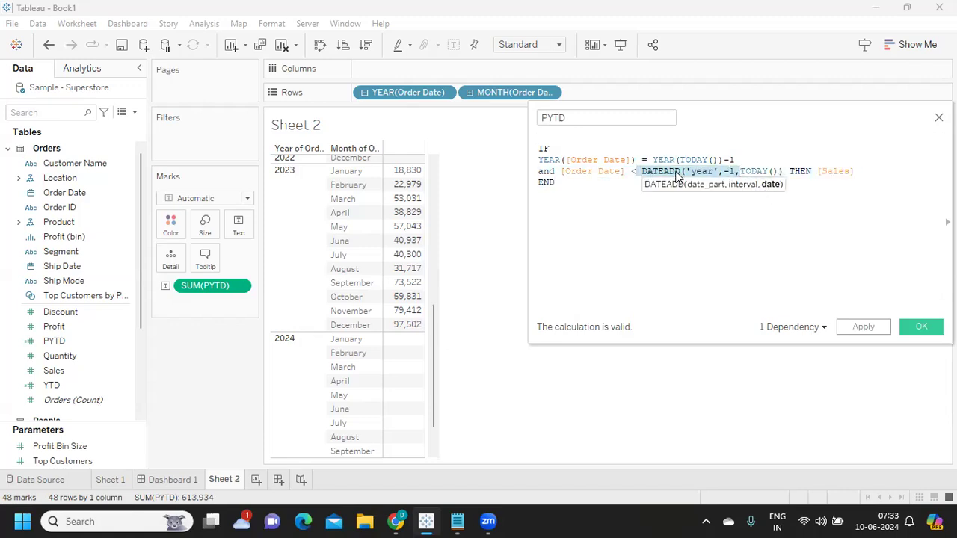
pyautogui.click(860, 329)
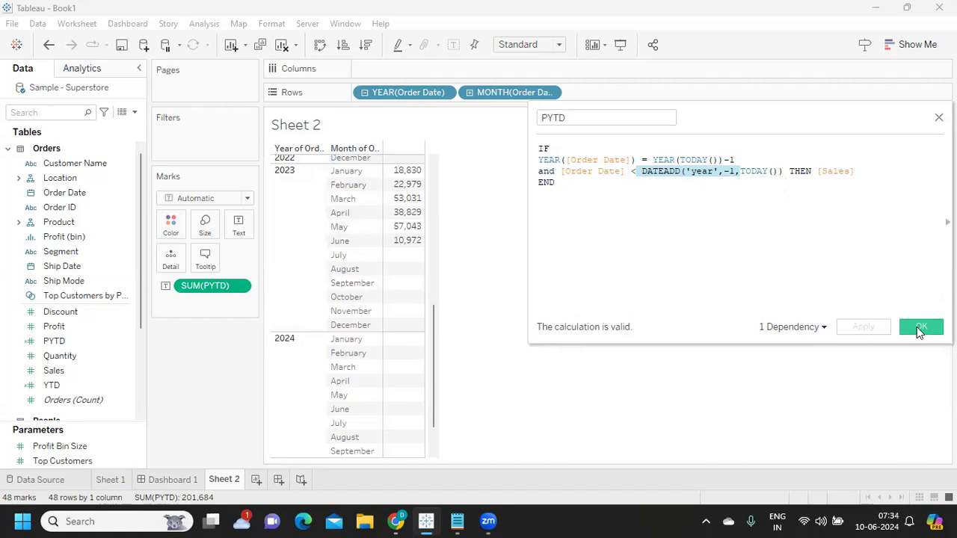
pyautogui.click(919, 329)
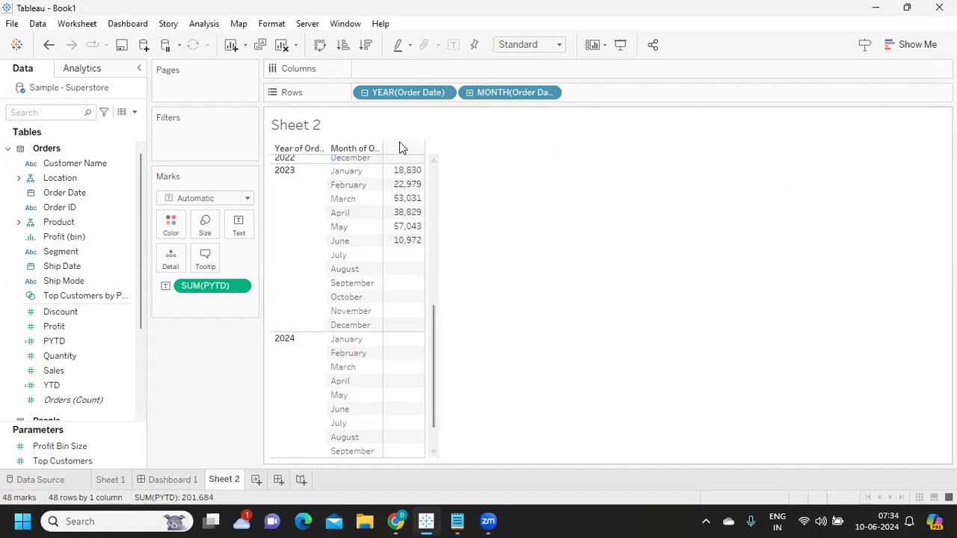
# Switch to the Notepad question list and highlight question 5 on calculating the normal year and leap year.
pyautogui.click(457, 521)
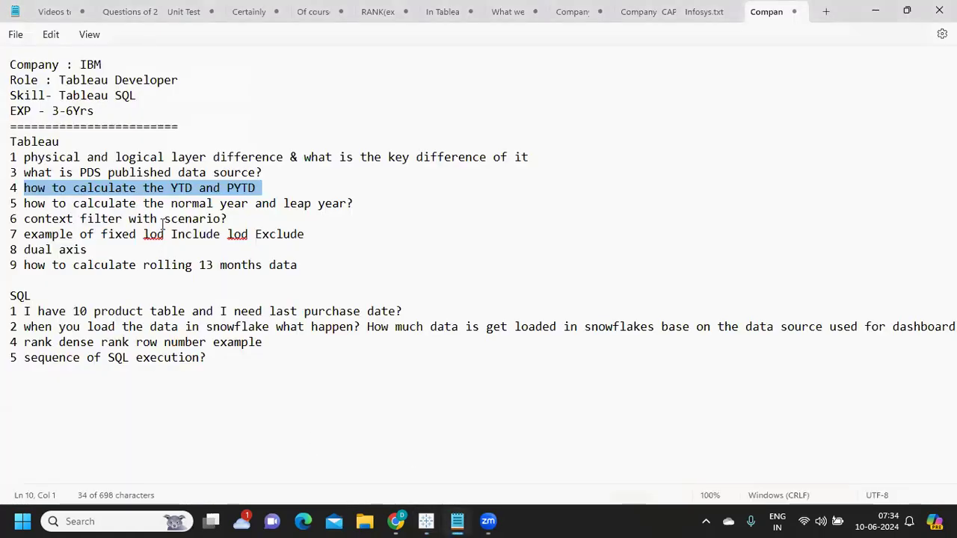
pyautogui.click(42, 222)
pyautogui.moveTo(38, 204); pyautogui.dragTo(368, 203)
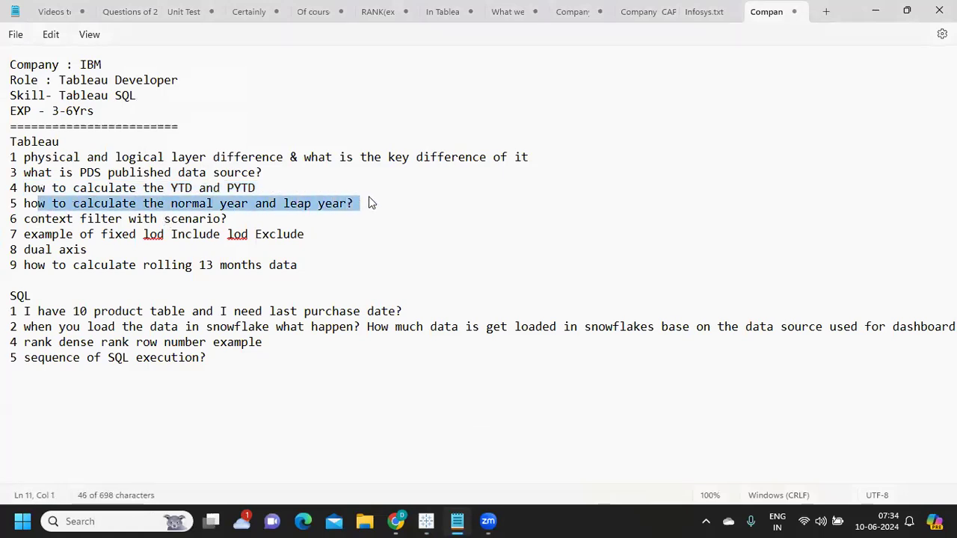
# Return to Tableau, add a new worksheet, and list Order Date by year on its rows.
pyautogui.moveTo(426, 521)
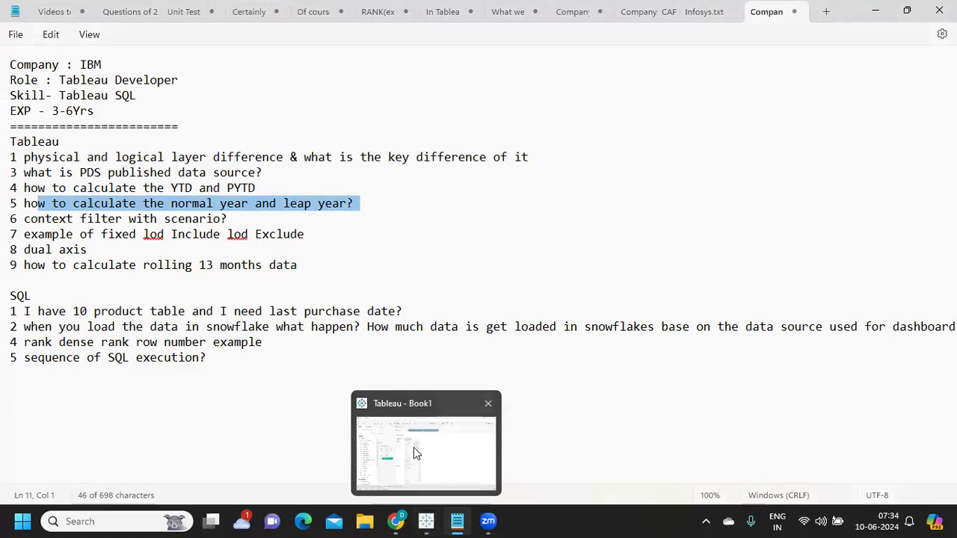
pyautogui.click(414, 447)
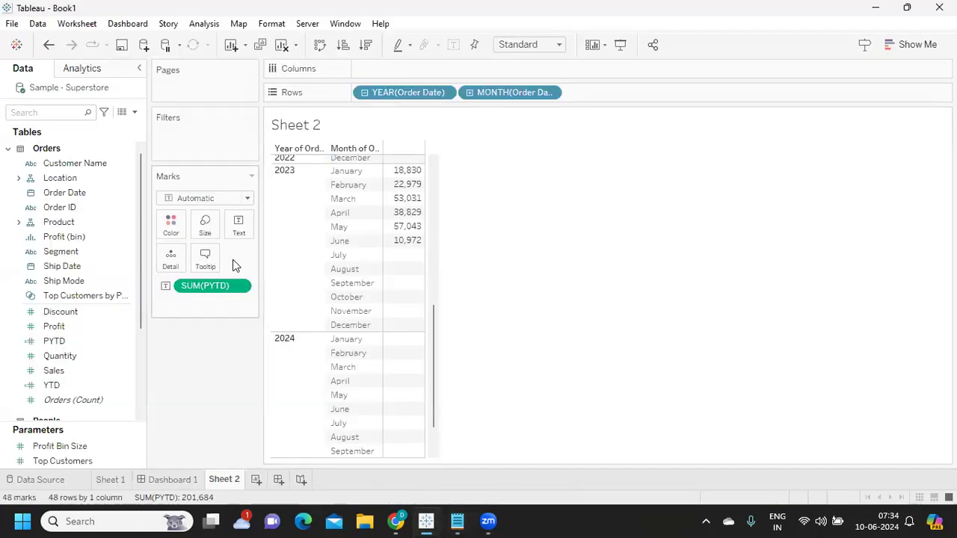
pyautogui.click(258, 481)
pyautogui.moveTo(47, 196); pyautogui.dragTo(399, 93)
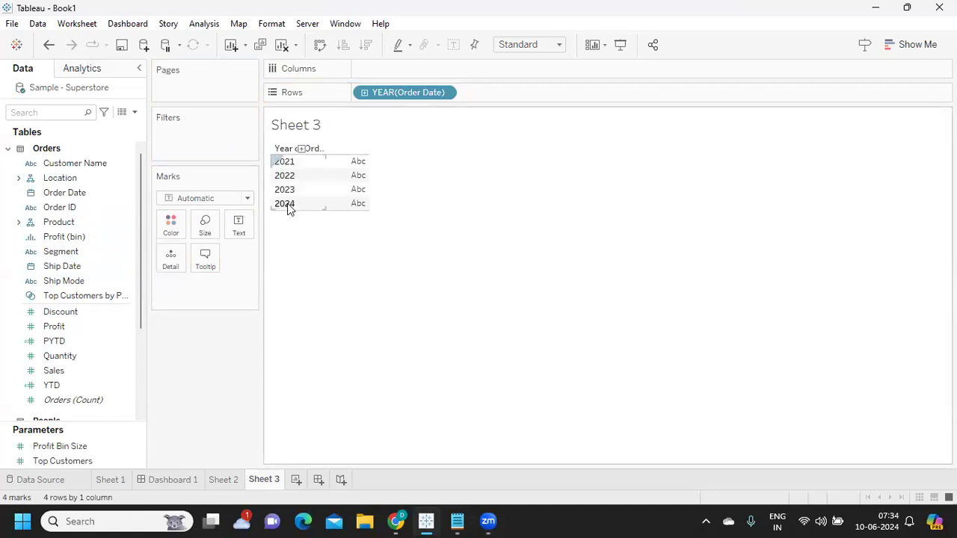
# Create a new calculated field and name it Leap Year.
pyautogui.click(135, 112)
pyautogui.click(126, 127)
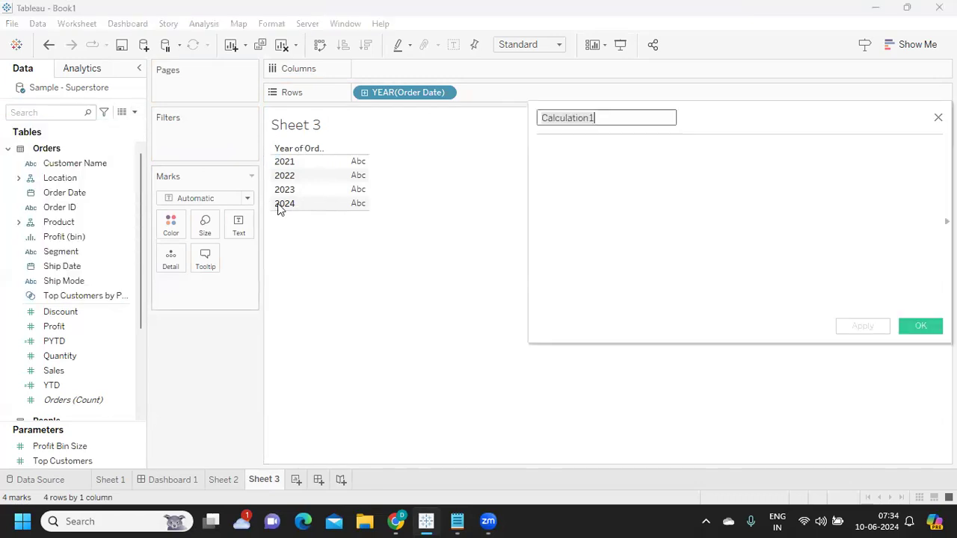
pyautogui.click(607, 151)
pyautogui.write('LE')
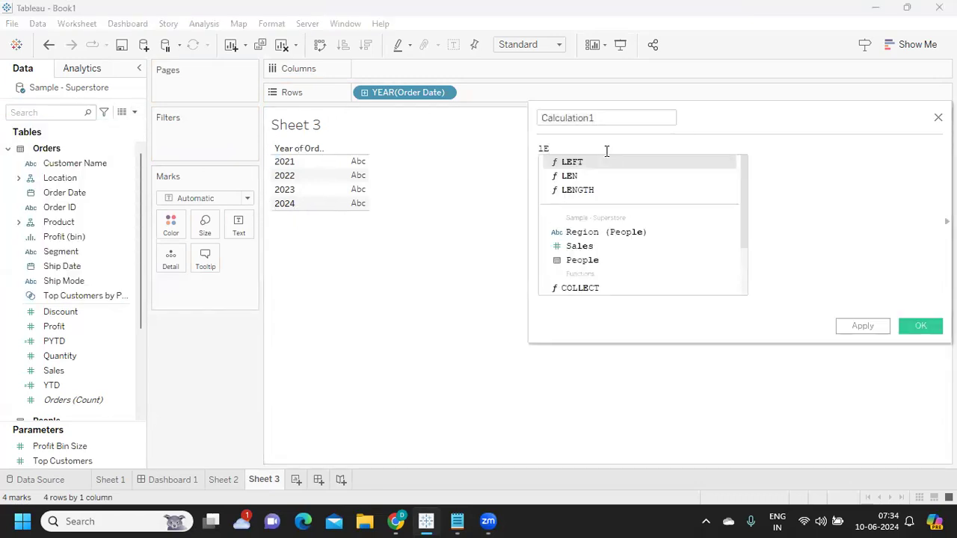
pyautogui.click(603, 117)
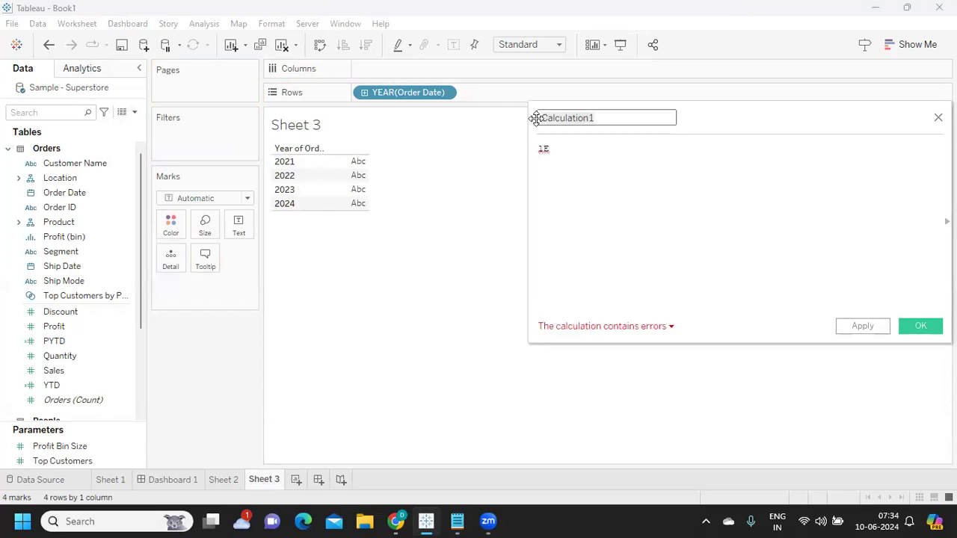
pyautogui.hotkey('ctrl', 'a')
pyautogui.press('BackSpace')
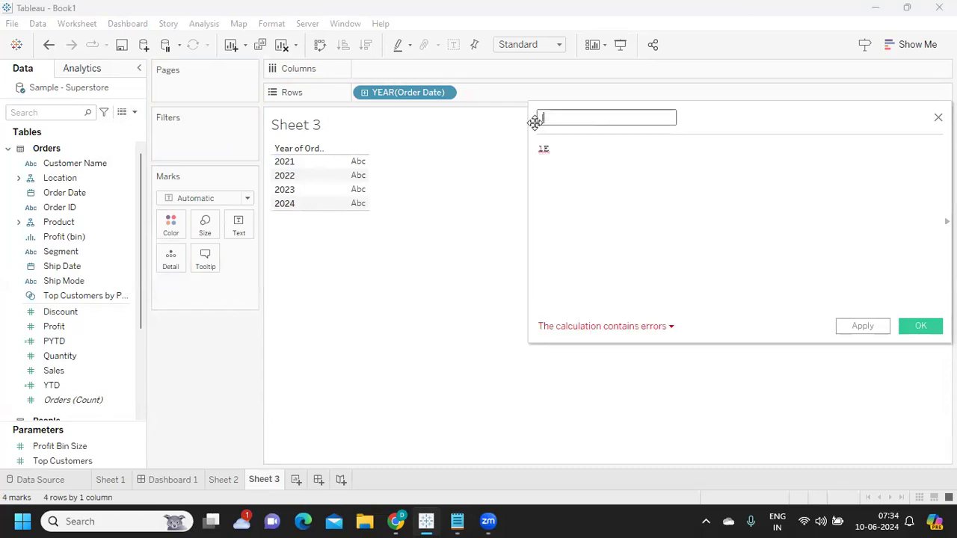
pyautogui.write('IE')
pyautogui.write('Leap Yea')
pyautogui.write('r')
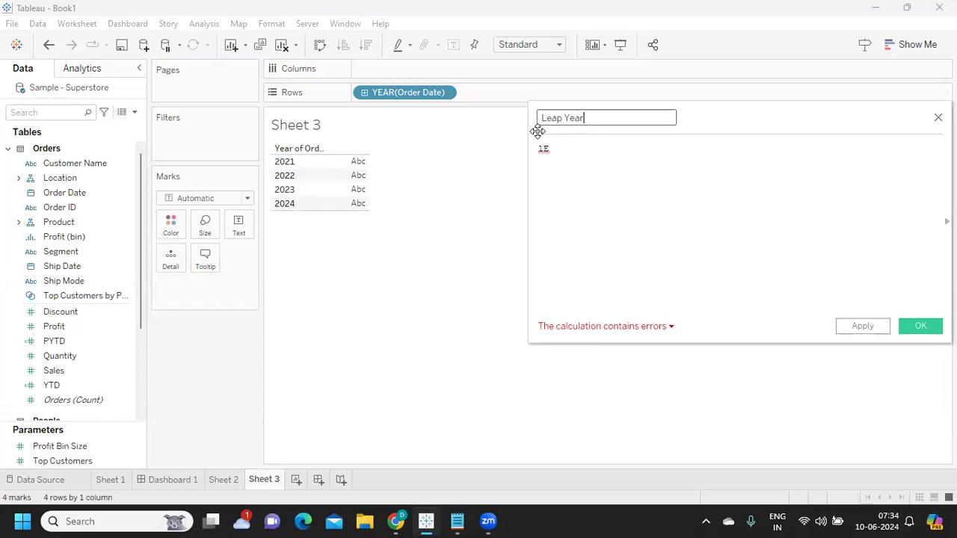
# Replace the Leap Year formula's content with YEAR([Order Date])%4.
pyautogui.moveTo(571, 149); pyautogui.dragTo(524, 155)
pyautogui.write('ye')
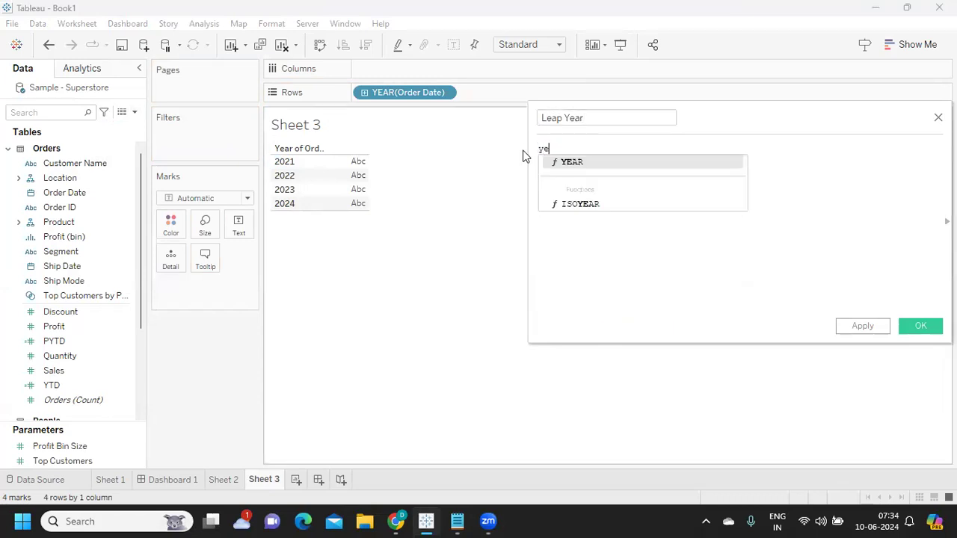
pyautogui.press('Return')
pyautogui.write('[or')
pyautogui.press('Return')
pyautogui.write(')%4')
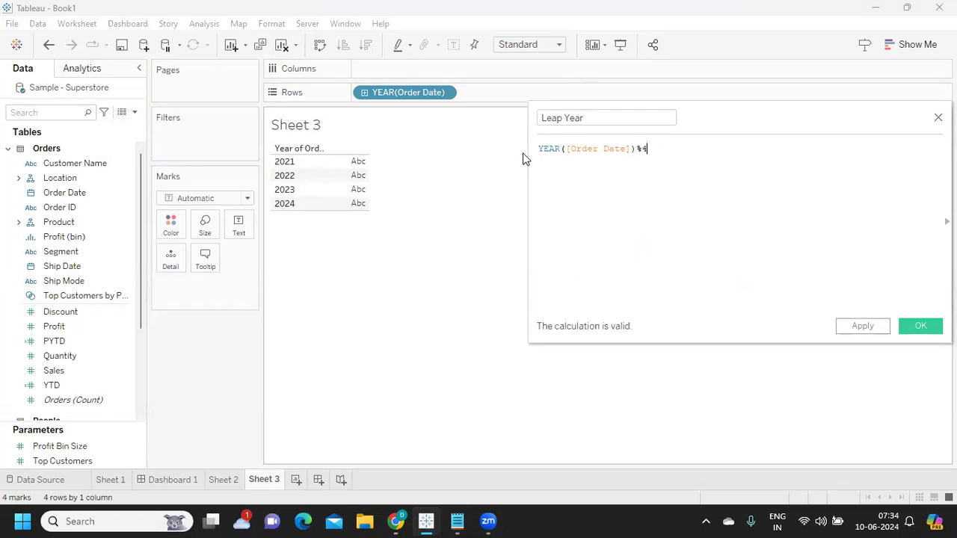
# Expand the formula to IF YEAR([Order Date])%4 = 0 THEN "Leap Year" Else "Non Leap Year" END and apply it.
pyautogui.moveTo(675, 156); pyautogui.dragTo(531, 149)
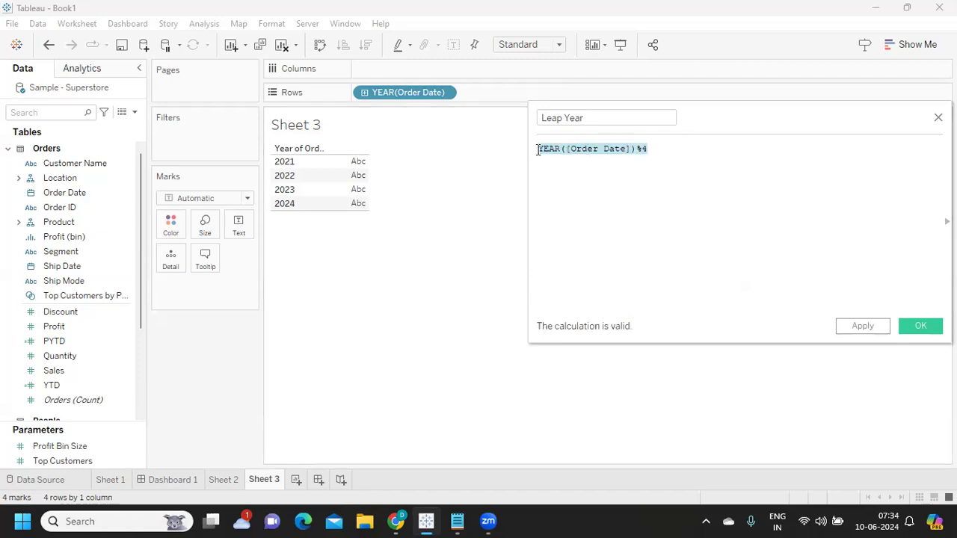
pyautogui.click(539, 148)
pyautogui.press('Return')
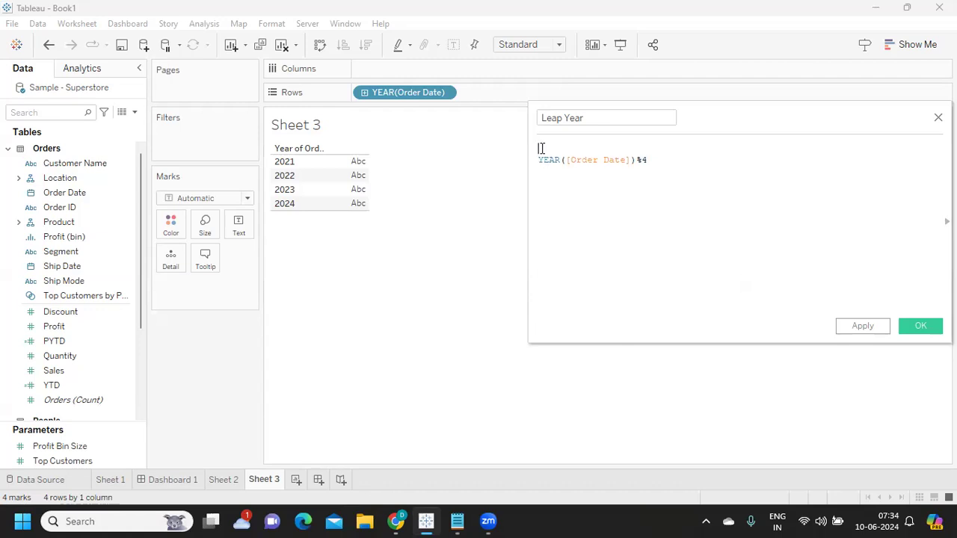
pyautogui.write('if')
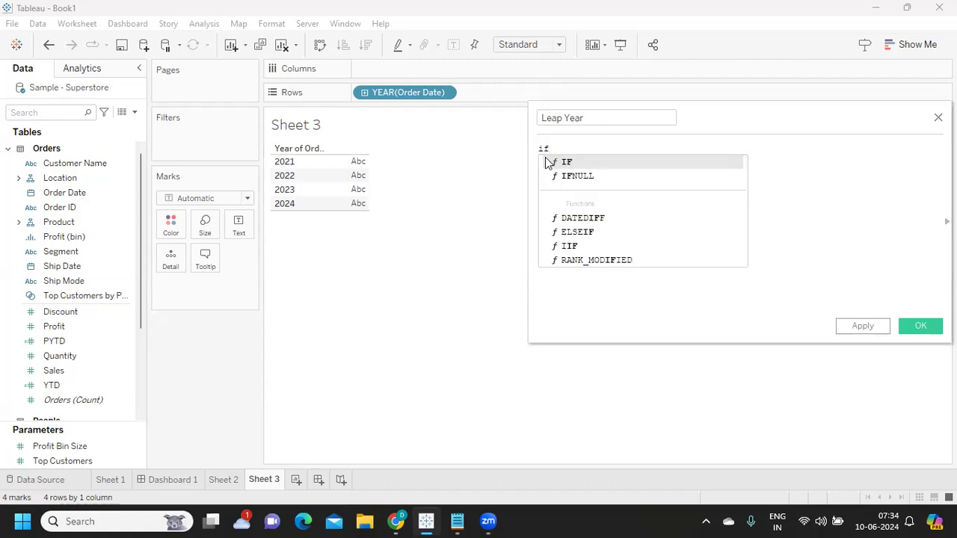
pyautogui.click(553, 162)
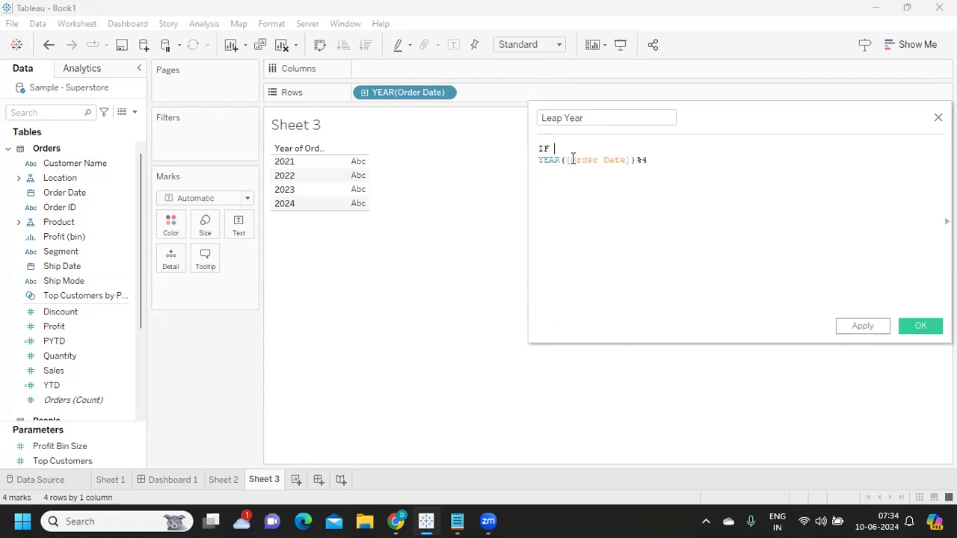
pyautogui.write('T')
pyautogui.click(680, 170)
pyautogui.write('"Leap Year" Else')
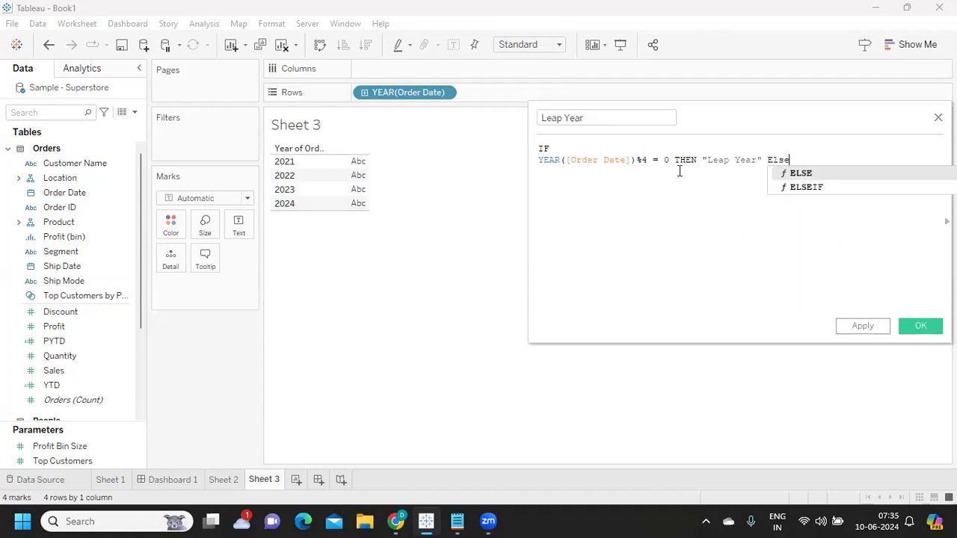
pyautogui.write(' "Non Leap Year"')
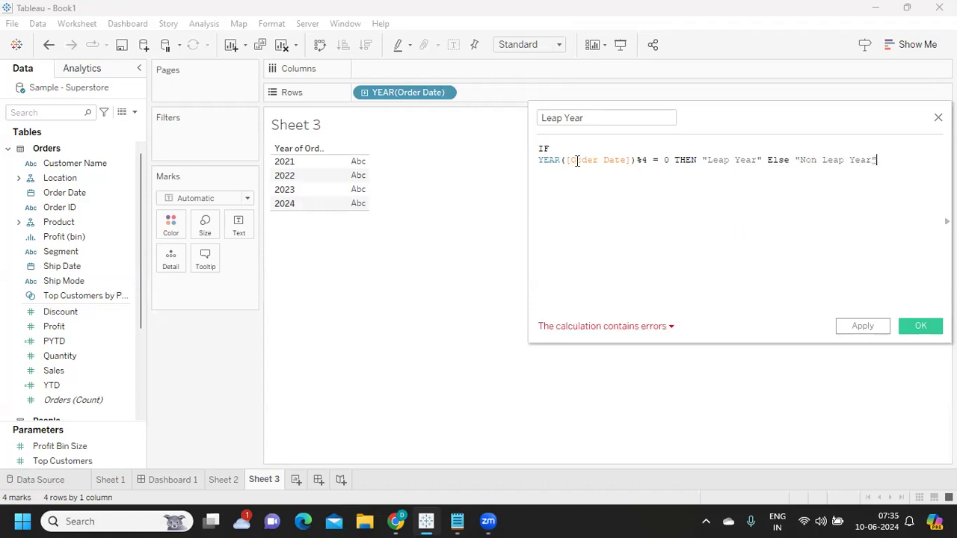
pyautogui.write(' END')
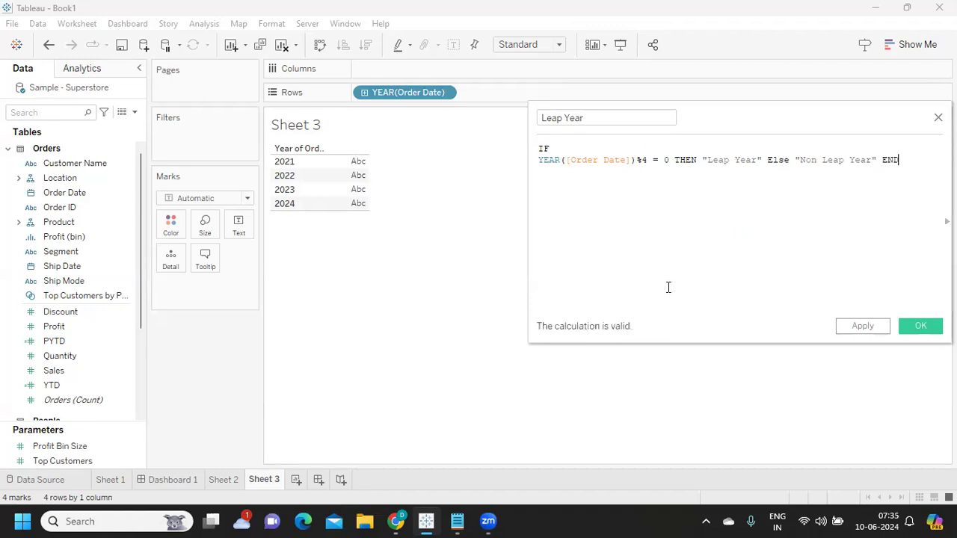
pyautogui.click(869, 329)
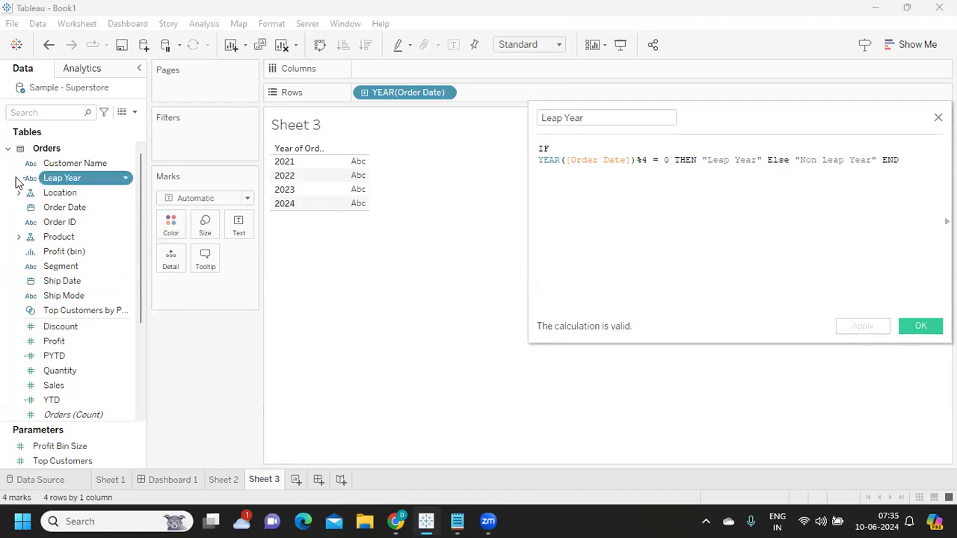
# Show the Leap Year field as text beside each order year and widen the column to fit the labels.
pyautogui.moveTo(38, 182); pyautogui.dragTo(235, 229)
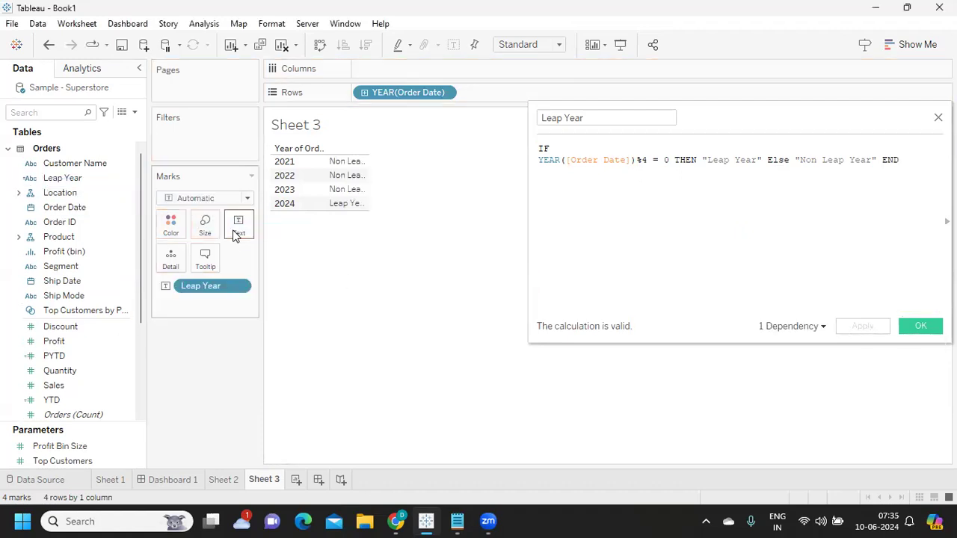
pyautogui.moveTo(368, 163); pyautogui.dragTo(420, 164)
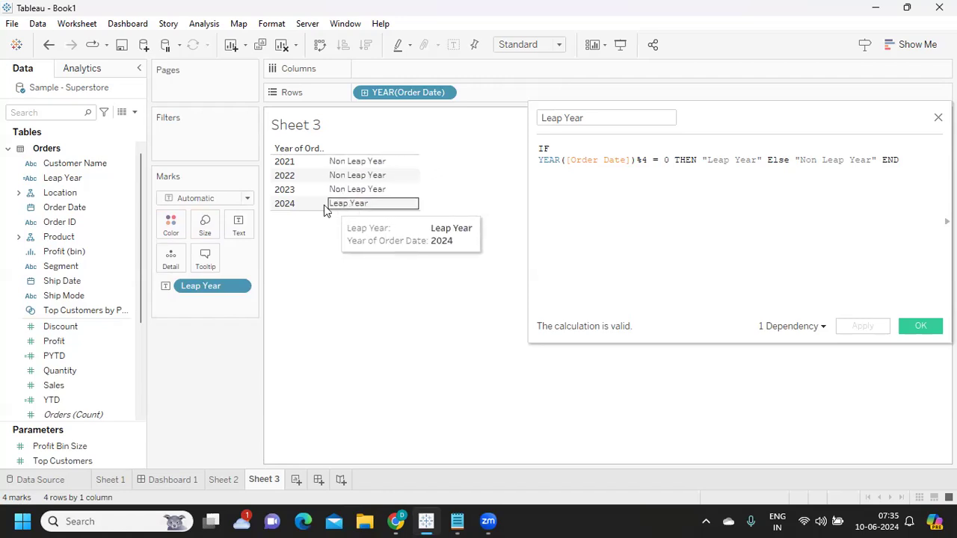
# Highlight the whole Leap Year formula and its %4 part to review the logic.
pyautogui.moveTo(909, 161); pyautogui.dragTo(496, 149)
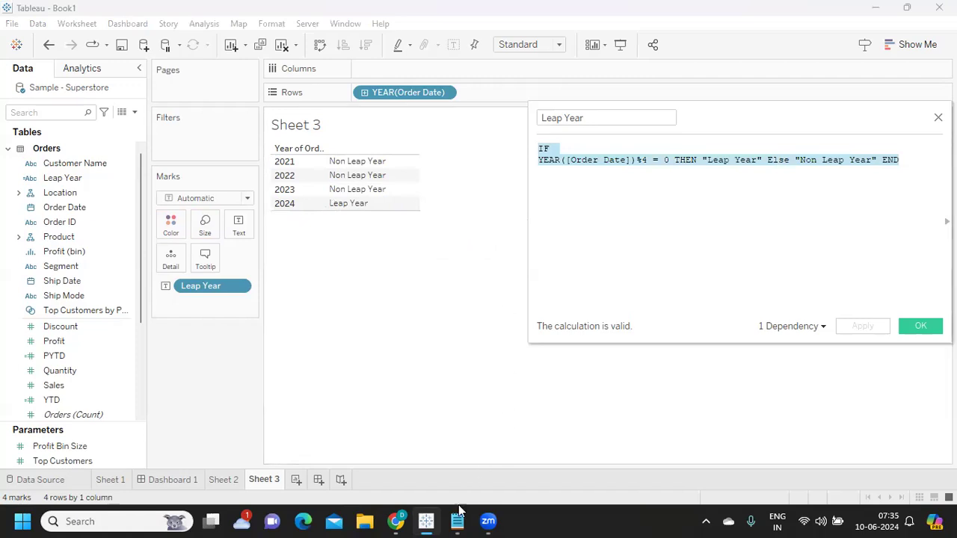
pyautogui.click(782, 196)
pyautogui.moveTo(900, 161); pyautogui.dragTo(648, 160)
pyautogui.click(586, 177)
pyautogui.click(636, 202)
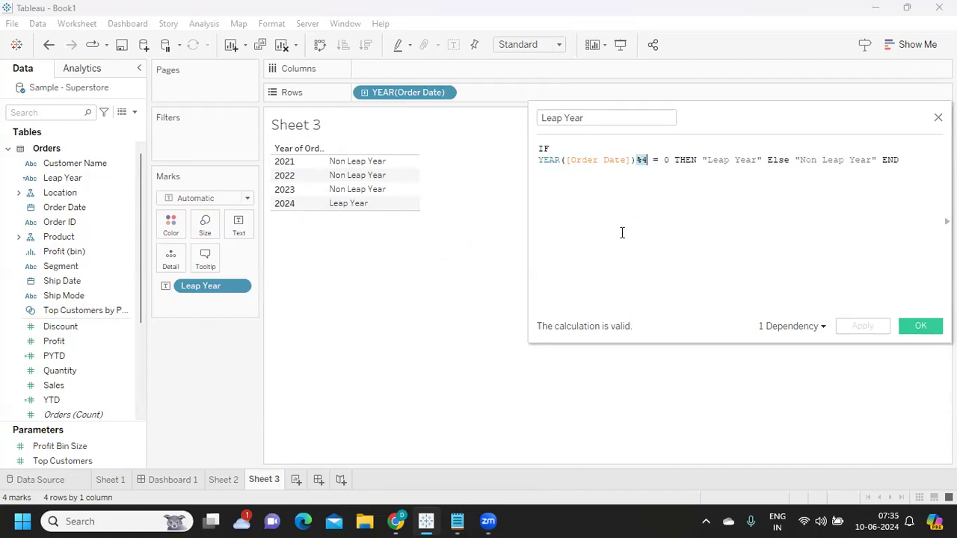
pyautogui.click(904, 159)
pyautogui.press('Return')
pyautogui.write('mod')
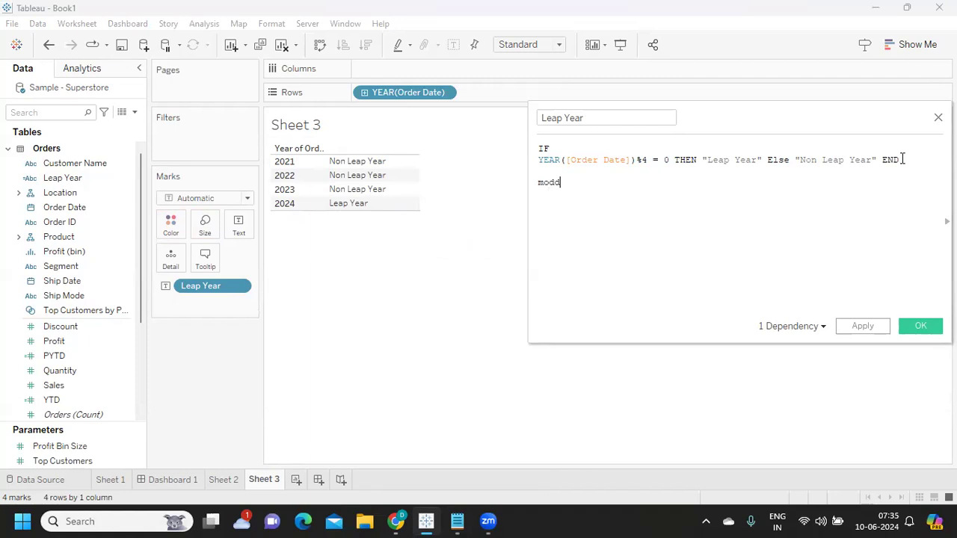
pyautogui.press('BackSpace')
pyautogui.press('BackSpace')
pyautogui.press('BackSpace')
pyautogui.write('MID')
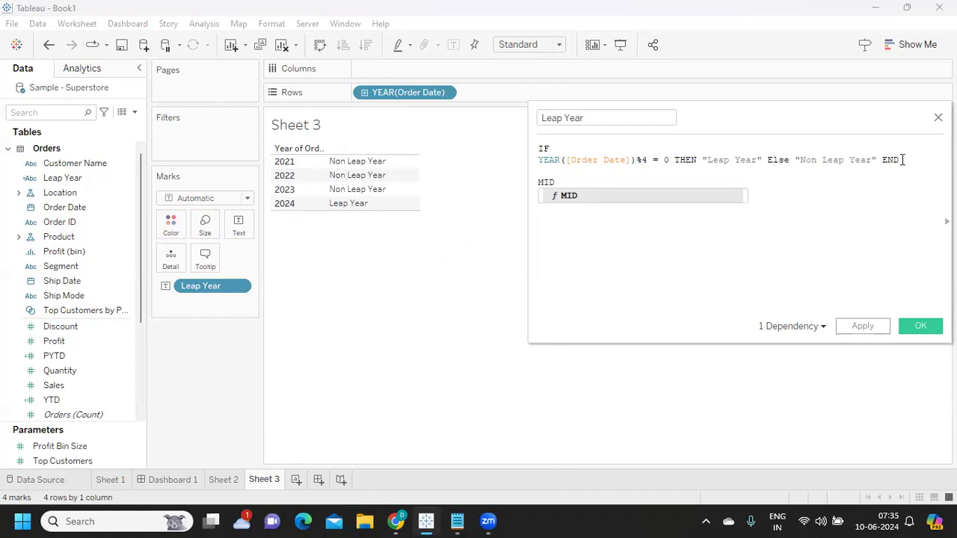
pyautogui.press('BackSpace')
pyautogui.press('BackSpace')
pyautogui.press('BackSpace')
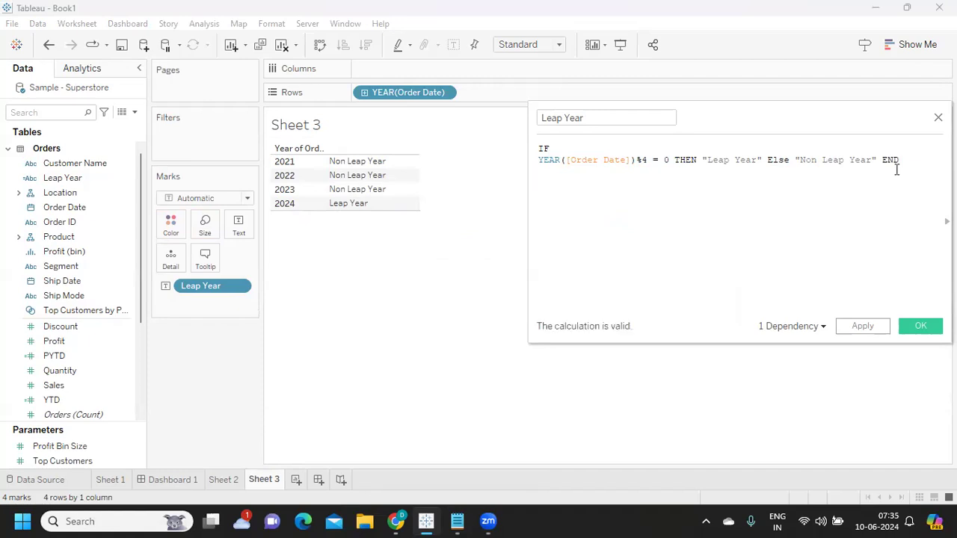
# Add the notes "number of days" and "days in FEB - 29" on separate lines below the Leap Year formula and highlight the February note.
pyautogui.write('no')
pyautogui.press('BackSpace')
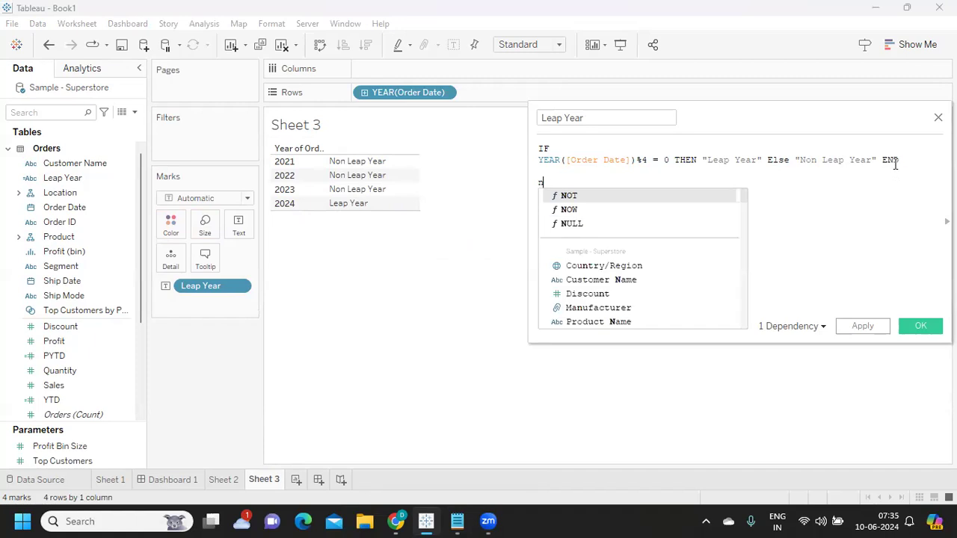
pyautogui.write('umber of days')
pyautogui.press('Return')
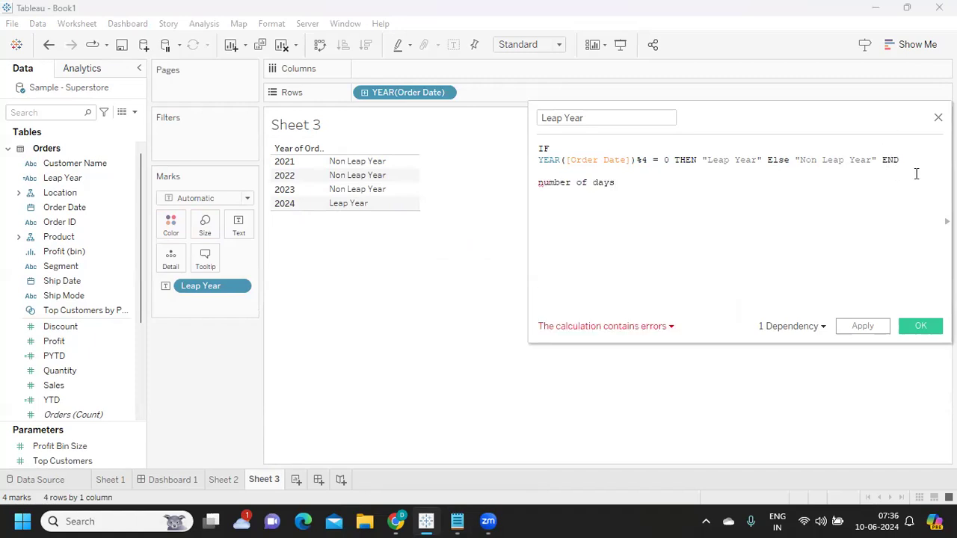
pyautogui.write('days in FEB - 29')
pyautogui.moveTo(670, 193); pyautogui.dragTo(498, 191)
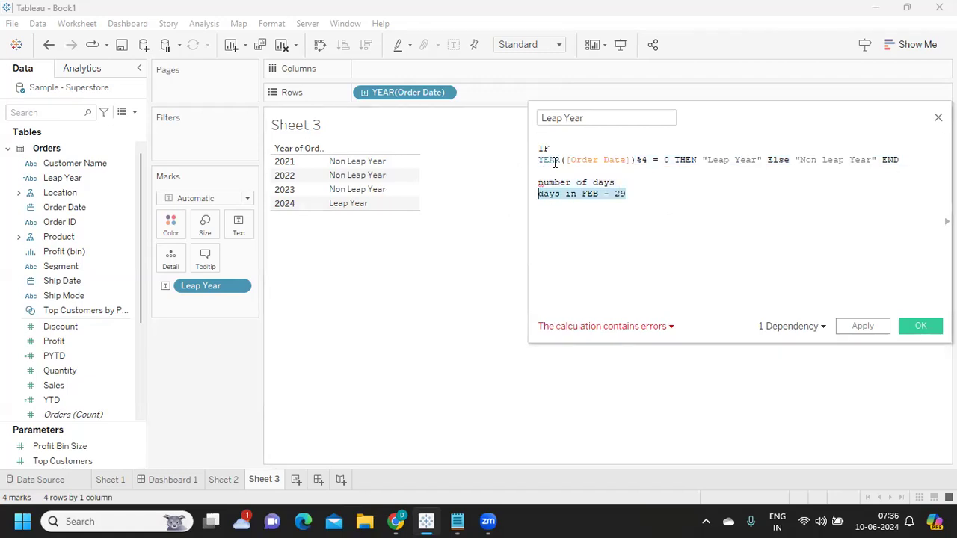
pyautogui.moveTo(578, 193); pyautogui.dragTo(642, 194)
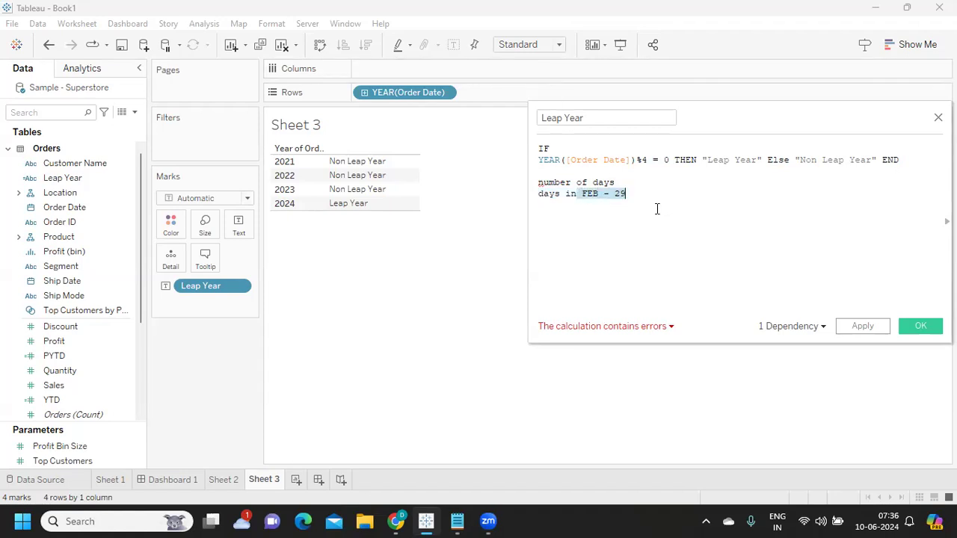
pyautogui.click(660, 199)
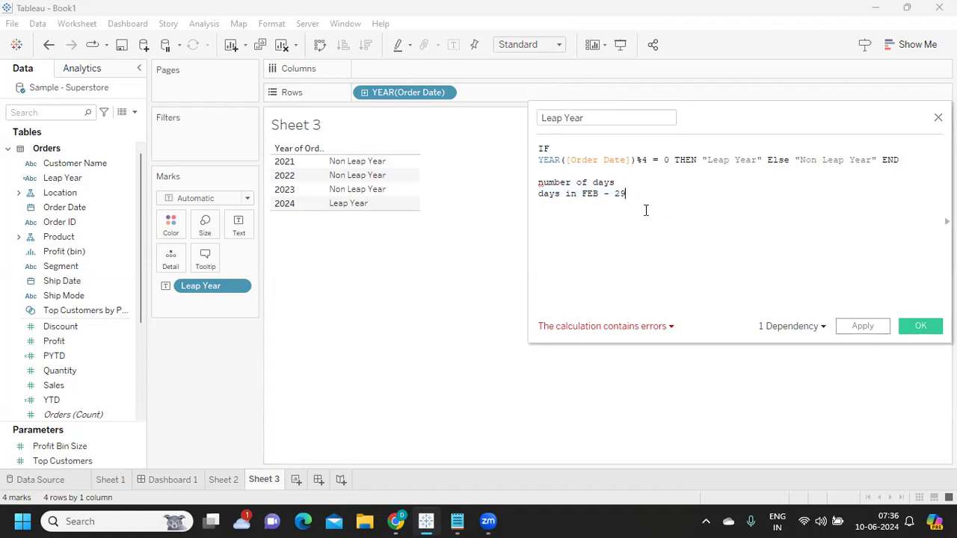
# Switch to the Notepad question list and highlight question 6, context filter with scenario.
pyautogui.moveTo(459, 521)
pyautogui.click(417, 432)
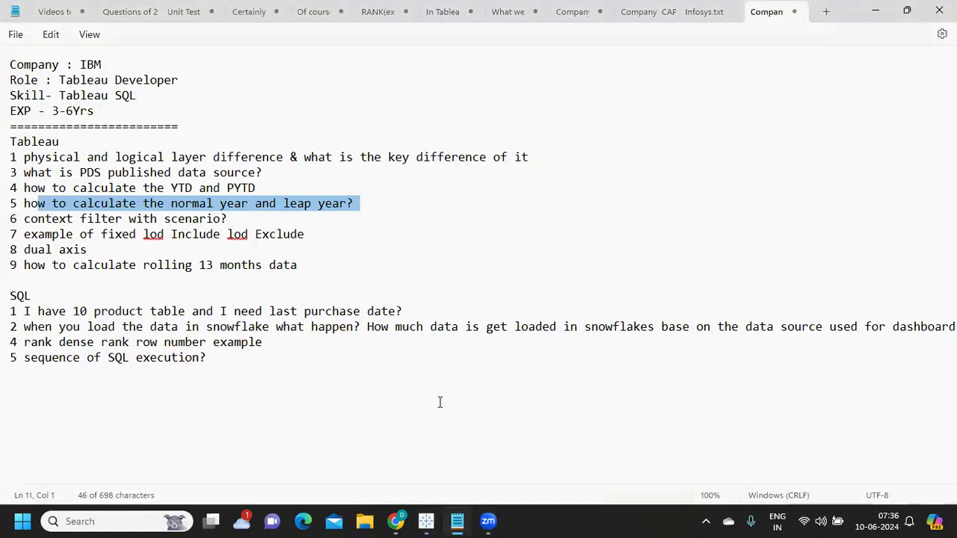
pyautogui.moveTo(36, 219); pyautogui.dragTo(247, 225)
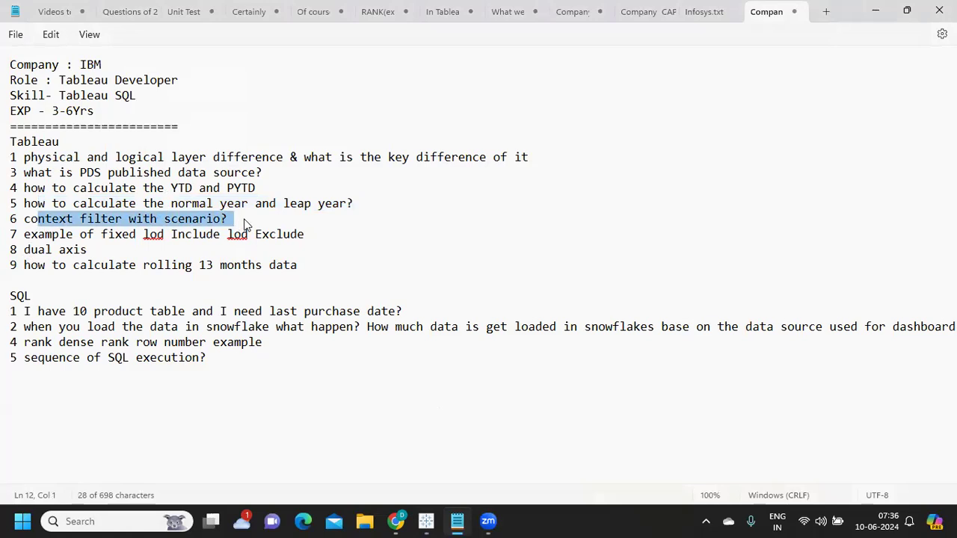
pyautogui.moveTo(251, 218); pyautogui.dragTo(16, 228)
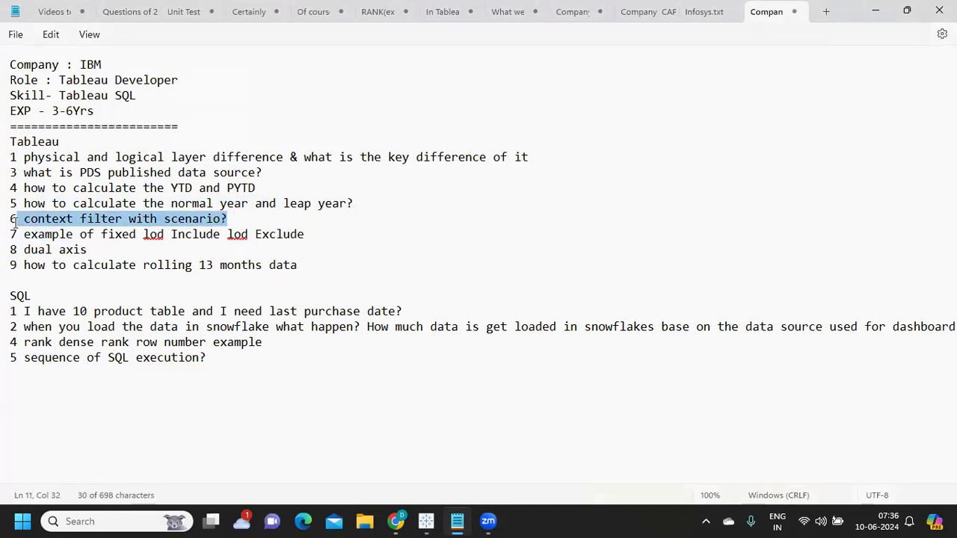
pyautogui.click(64, 223)
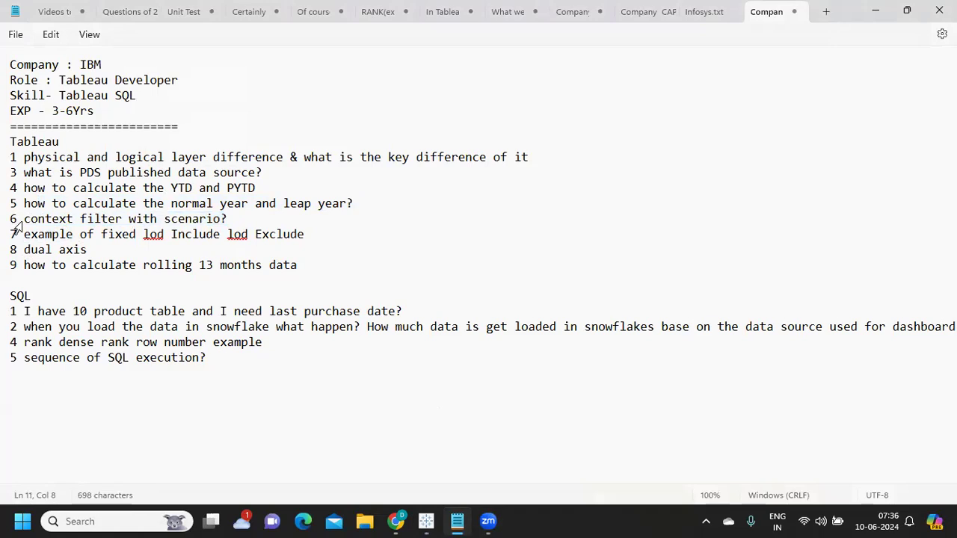
pyautogui.moveTo(24, 222); pyautogui.dragTo(241, 221)
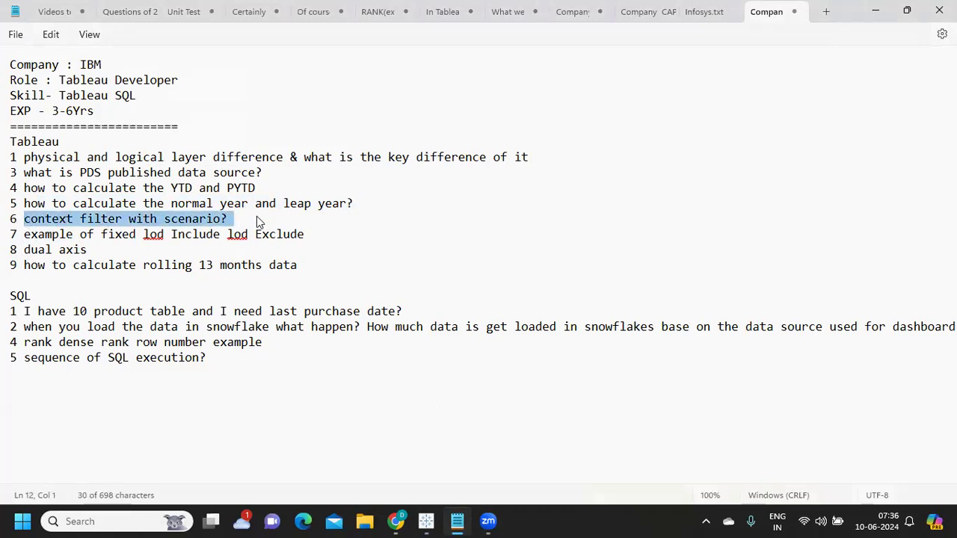
# Append the number 3 to the end of question 6 on context filters and highlight it.
pyautogui.click(257, 216)
pyautogui.write('3')
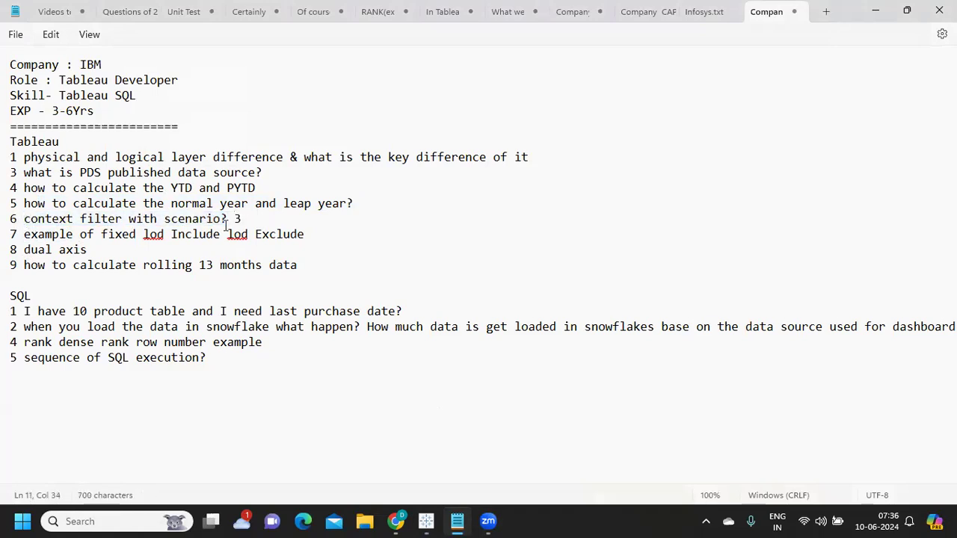
pyautogui.doubleClick(238, 219)
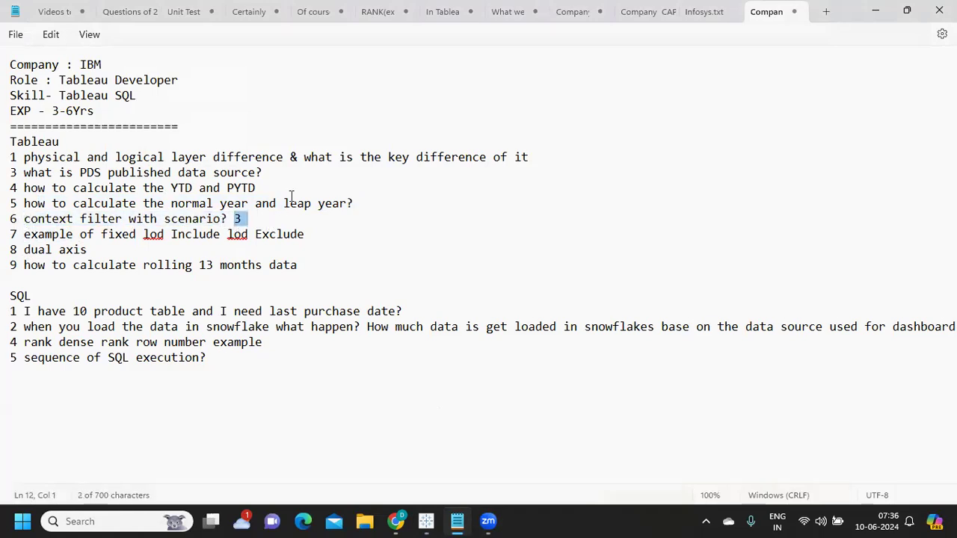
# Append the number 2 to question 1 on physical and logical layers and to question 3 on published data sources.
pyautogui.click(547, 163)
pyautogui.write('2')
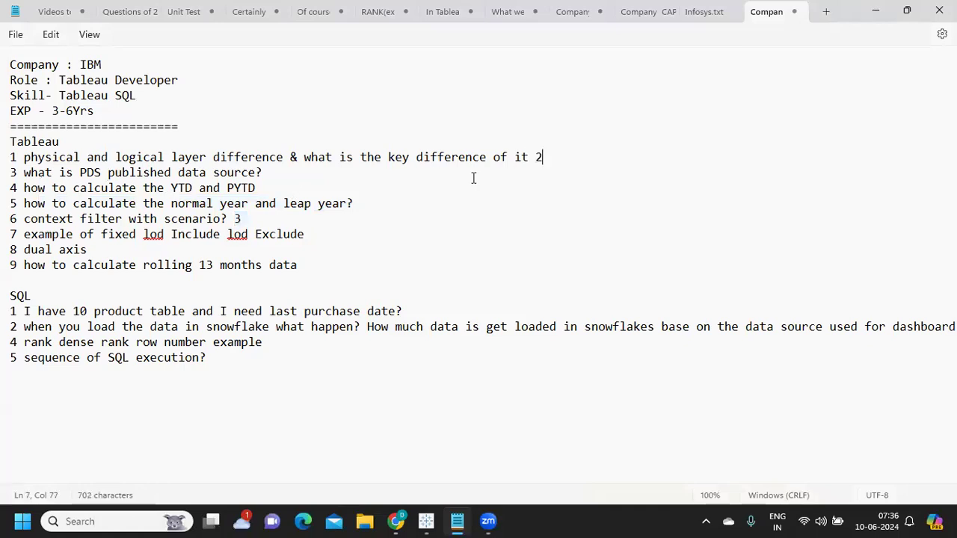
pyautogui.click(292, 173)
pyautogui.write('2')
pyautogui.press('Left')
pyautogui.press('Left')
pyautogui.hotkey('shift', 'Right')
pyautogui.hotkey('shift', 'Right')
pyautogui.hotkey('shift', 'Right')
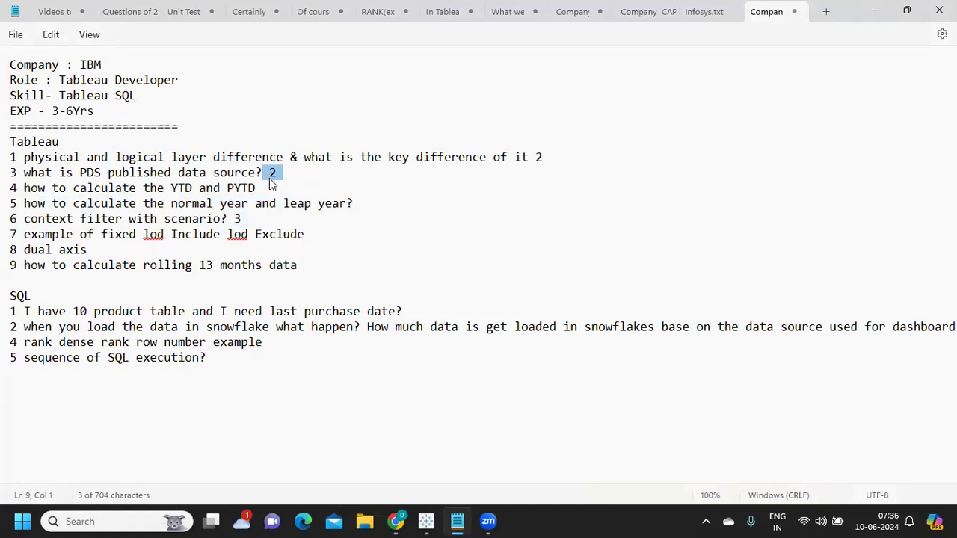
# Highlight YTD and PYTD in question 4 and append the number 1 to the end of that question.
pyautogui.moveTo(257, 187); pyautogui.dragTo(174, 189)
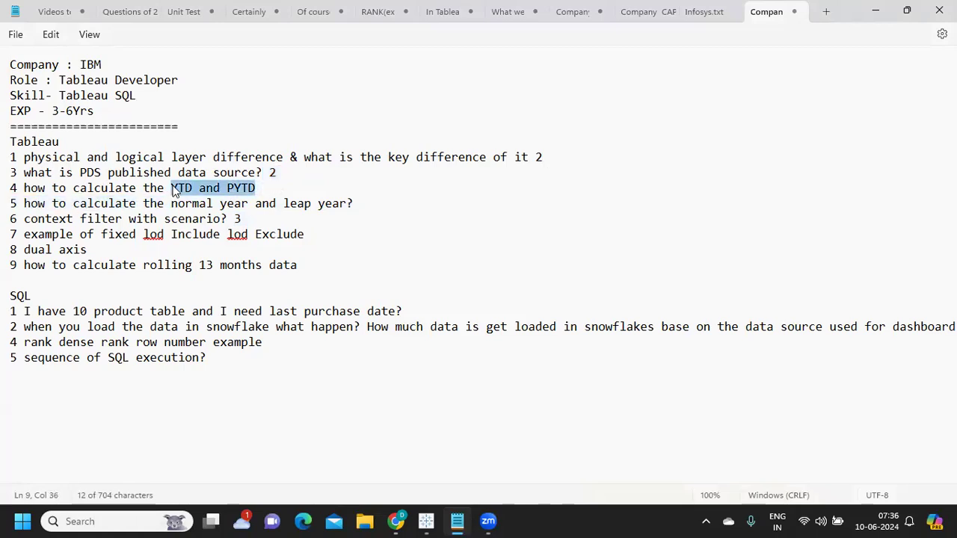
pyautogui.click(273, 192)
pyautogui.write('1')
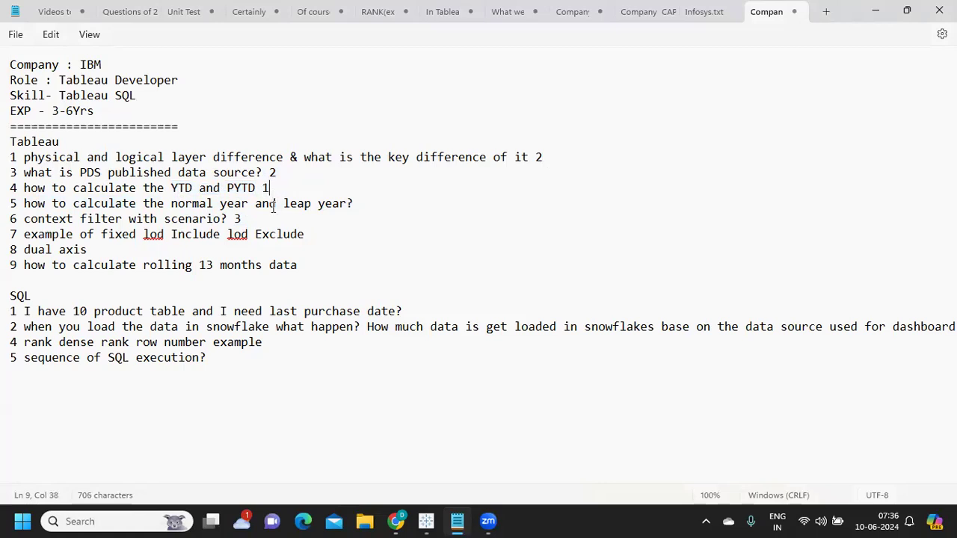
pyautogui.moveTo(261, 190); pyautogui.dragTo(276, 195)
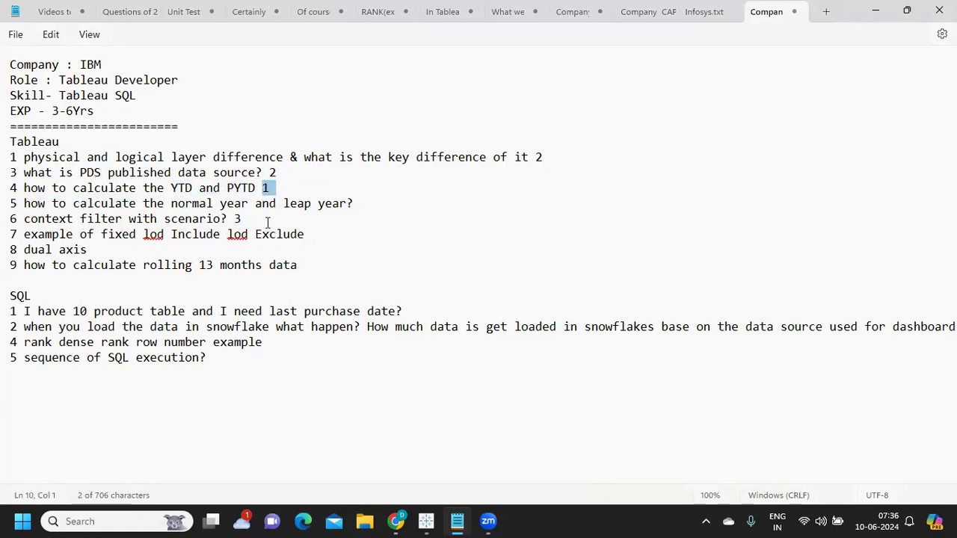
pyautogui.click(269, 193)
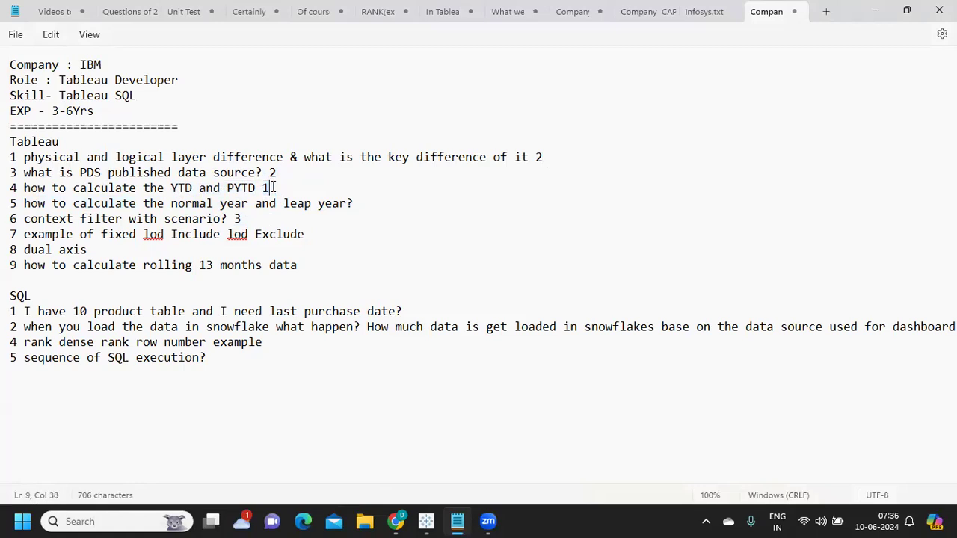
# Highlight the number 1 on question 4 and append the number 1 to question 5 on normal and leap years.
pyautogui.moveTo(261, 188); pyautogui.dragTo(305, 195)
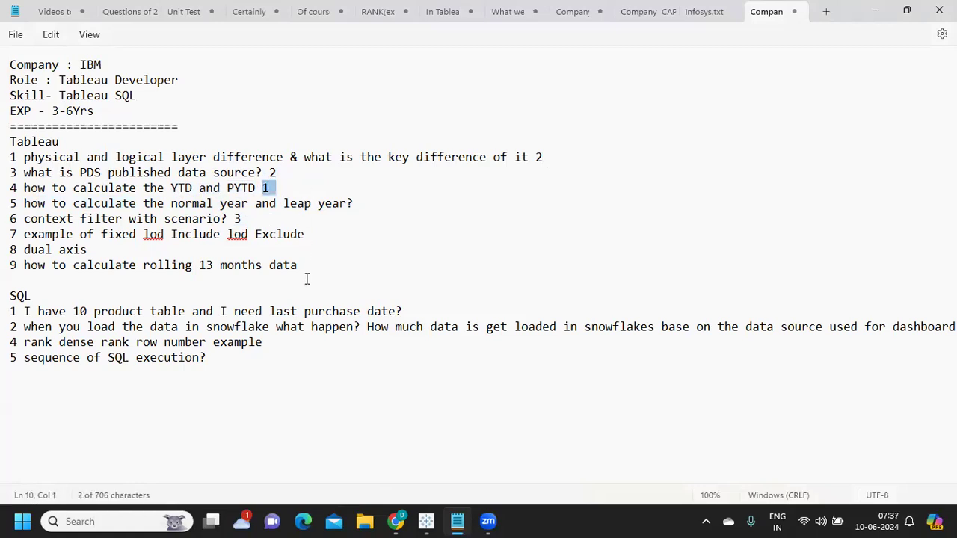
pyautogui.moveTo(205, 204); pyautogui.dragTo(404, 201)
pyautogui.click(401, 201)
pyautogui.write('1')
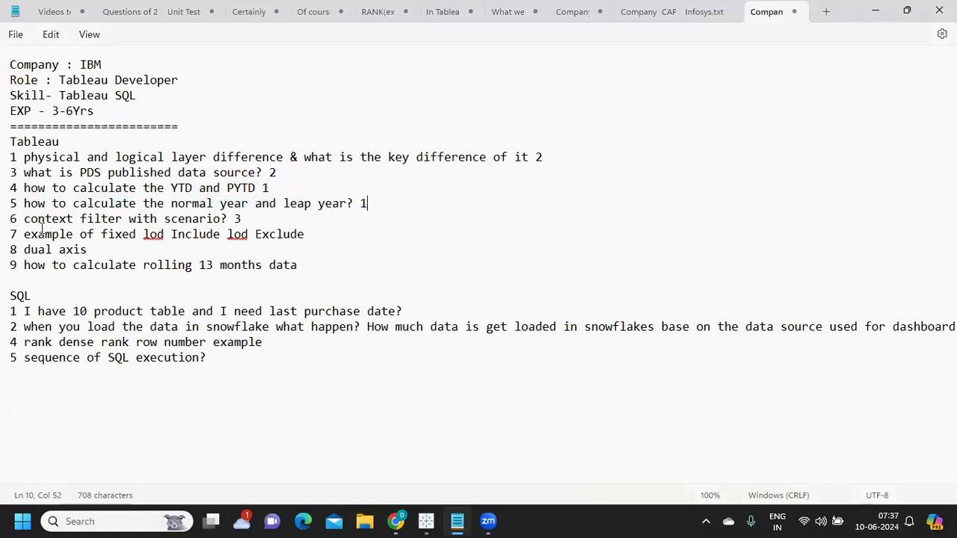
# Append the number 3 to the end of question 7 on fixed, include and exclude LOD.
pyautogui.moveTo(37, 236); pyautogui.dragTo(312, 234)
pyautogui.click(324, 234)
pyautogui.write('3')
# Highlight the words "lod Include lod Exclude" in question 7.
pyautogui.moveTo(96, 236); pyautogui.dragTo(291, 239)
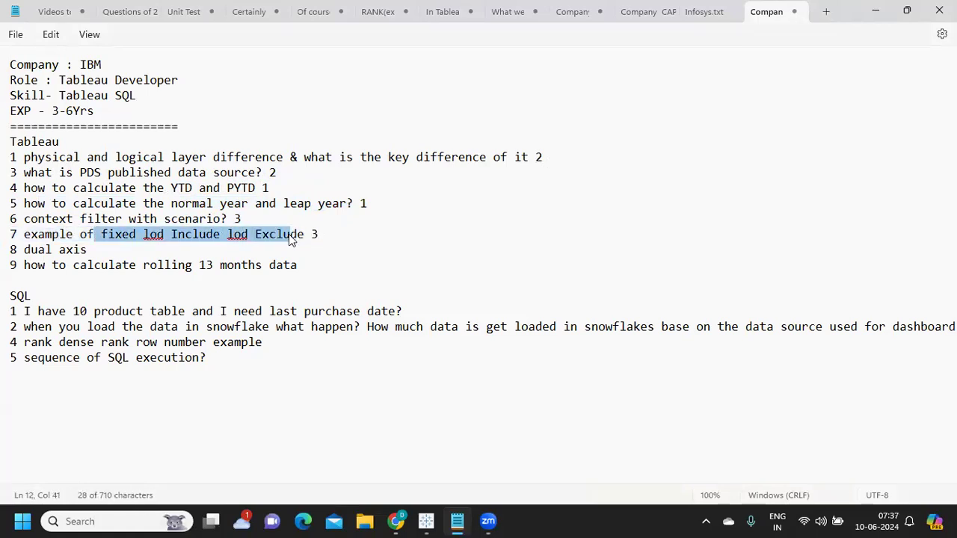
pyautogui.click(213, 238)
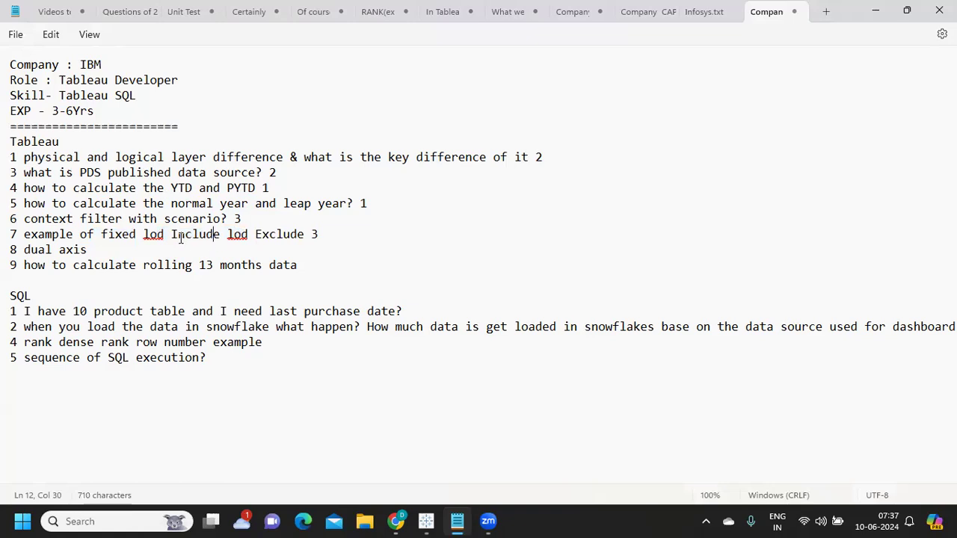
pyautogui.moveTo(143, 236); pyautogui.dragTo(303, 239)
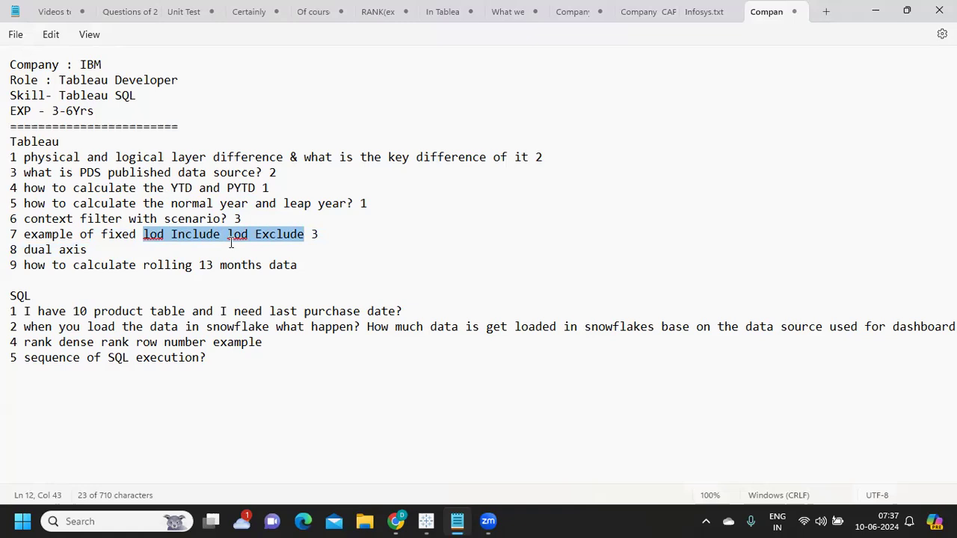
pyautogui.rightClick(156, 236)
pyautogui.moveTo(144, 234); pyautogui.dragTo(304, 237)
pyautogui.rightClick(143, 235)
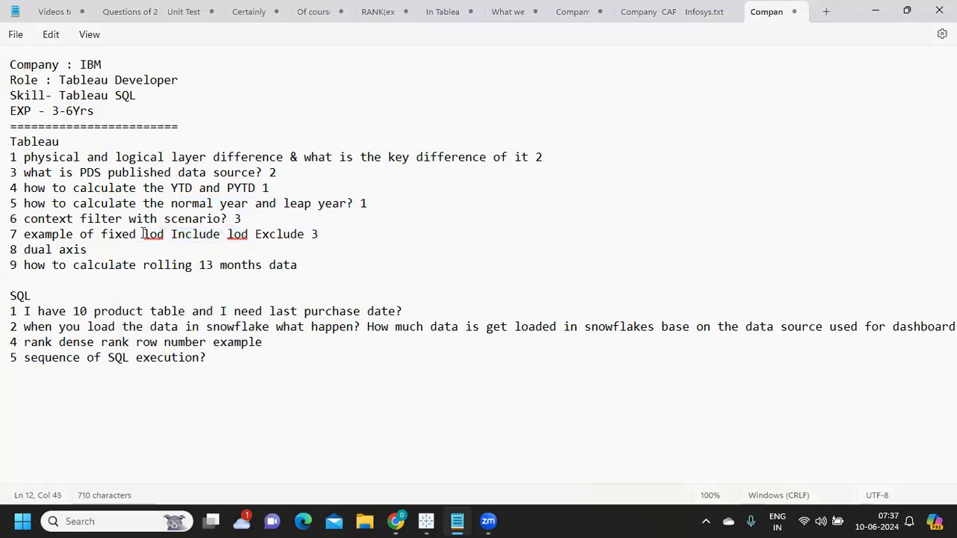
pyautogui.moveTo(147, 233); pyautogui.dragTo(305, 236)
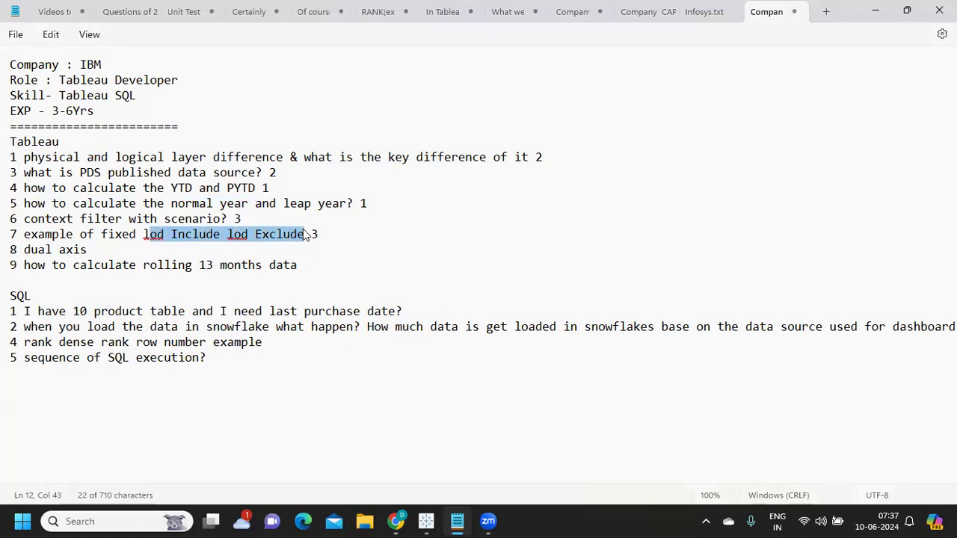
pyautogui.click(171, 235)
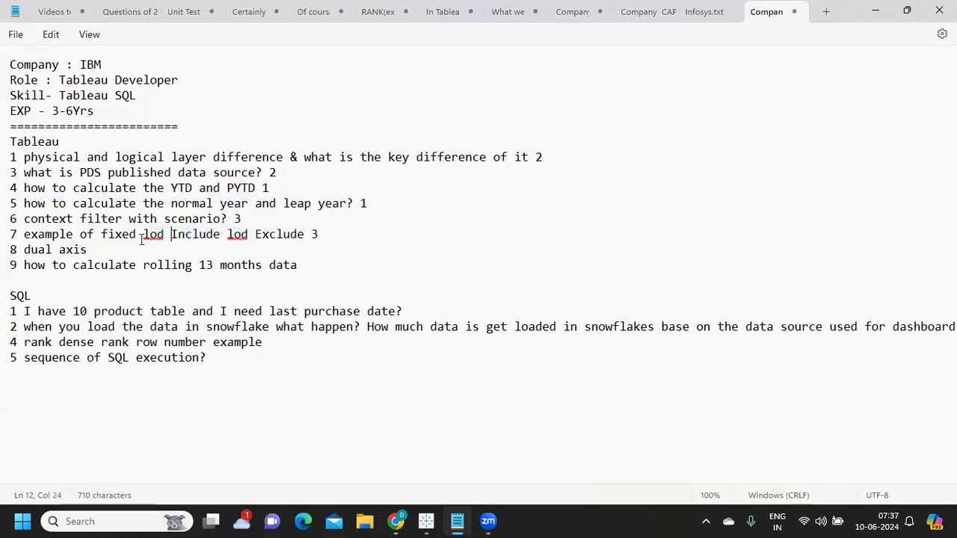
pyautogui.moveTo(144, 234); pyautogui.dragTo(304, 236)
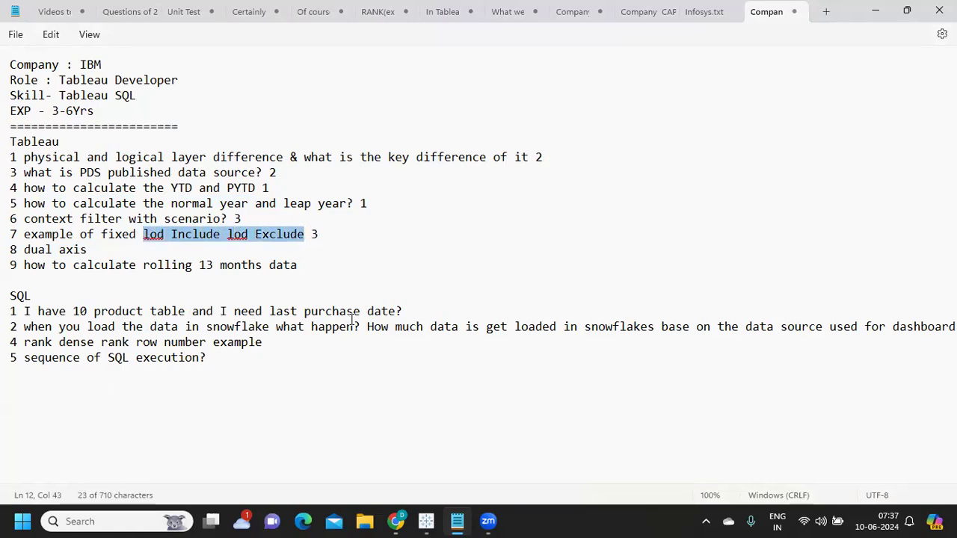
# Highlight "dual axis" in question 8, switch to Tableau and add a new worksheet.
pyautogui.moveTo(111, 252); pyautogui.dragTo(27, 256)
pyautogui.moveTo(428, 521)
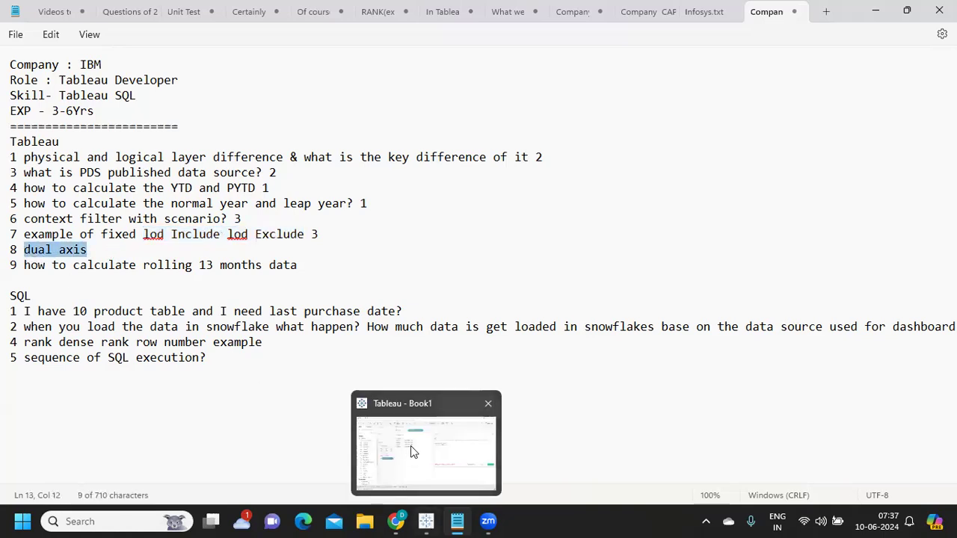
pyautogui.click(411, 446)
pyautogui.click(297, 480)
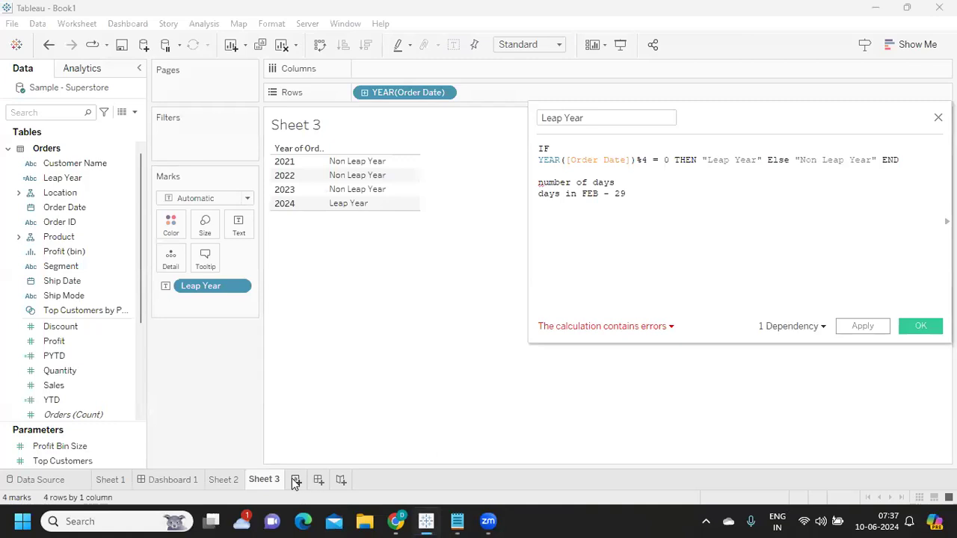
# Find the Region field with the search "re", place it on Rows, and accept the open Leap Year calculation.
pyautogui.click(59, 113)
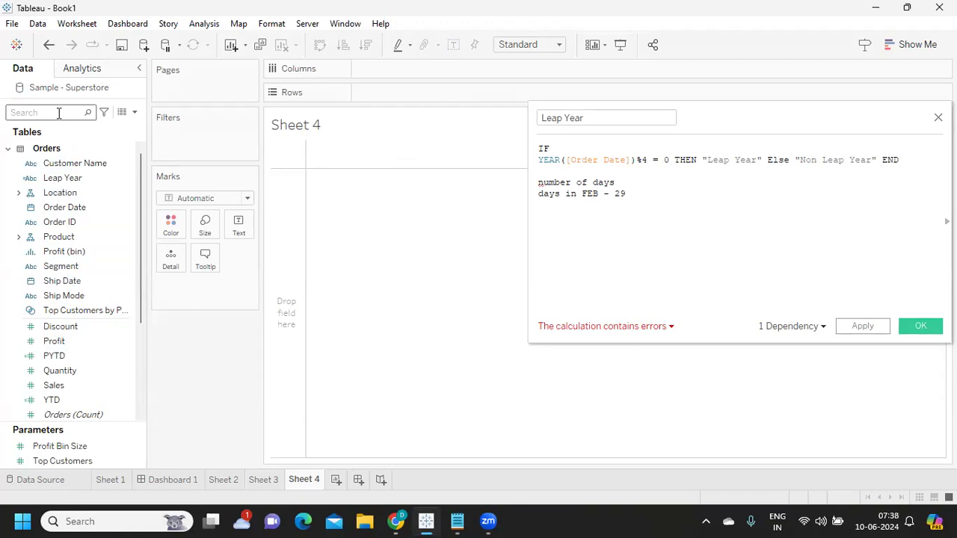
pyautogui.click(66, 212)
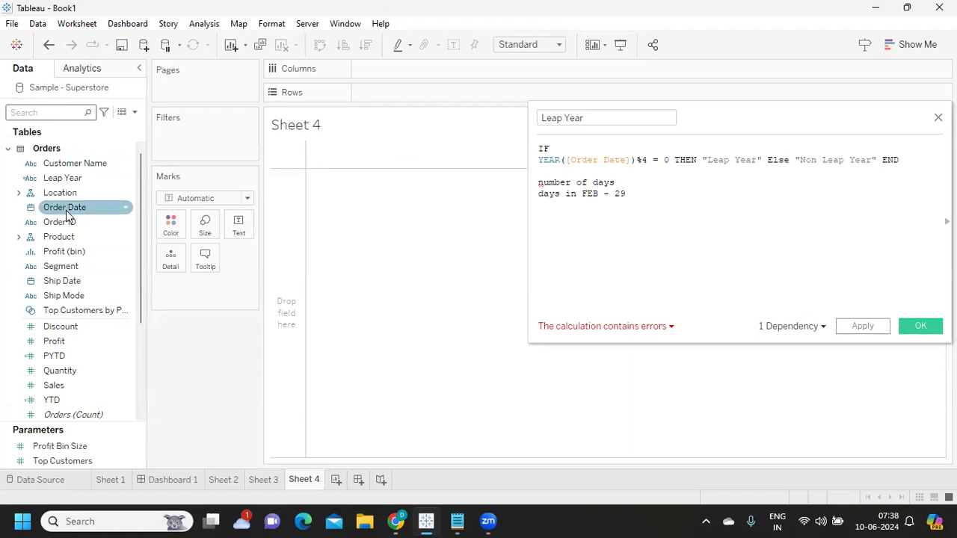
pyautogui.write('re')
pyautogui.moveTo(67, 193); pyautogui.dragTo(406, 98)
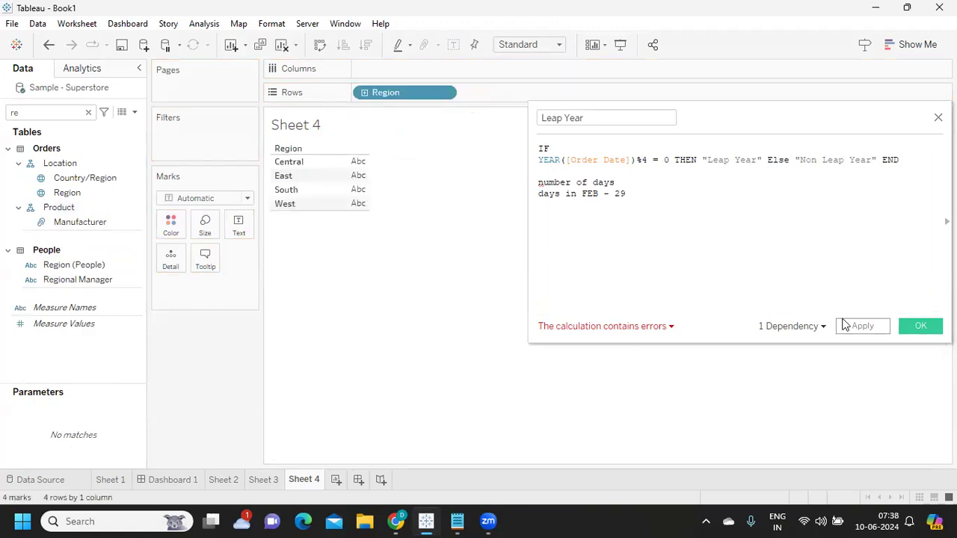
pyautogui.click(912, 331)
# Add the Sales and Profit measures side by side to Columns, finding them with the searches "sa" and "pr".
pyautogui.doubleClick(57, 117)
pyautogui.write('sa')
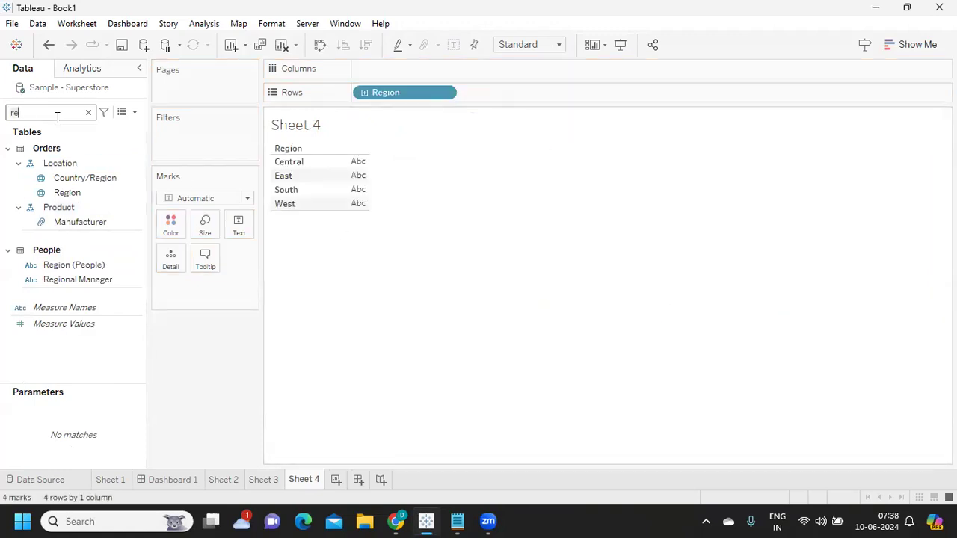
pyautogui.moveTo(53, 173); pyautogui.dragTo(367, 74)
pyautogui.click(34, 112)
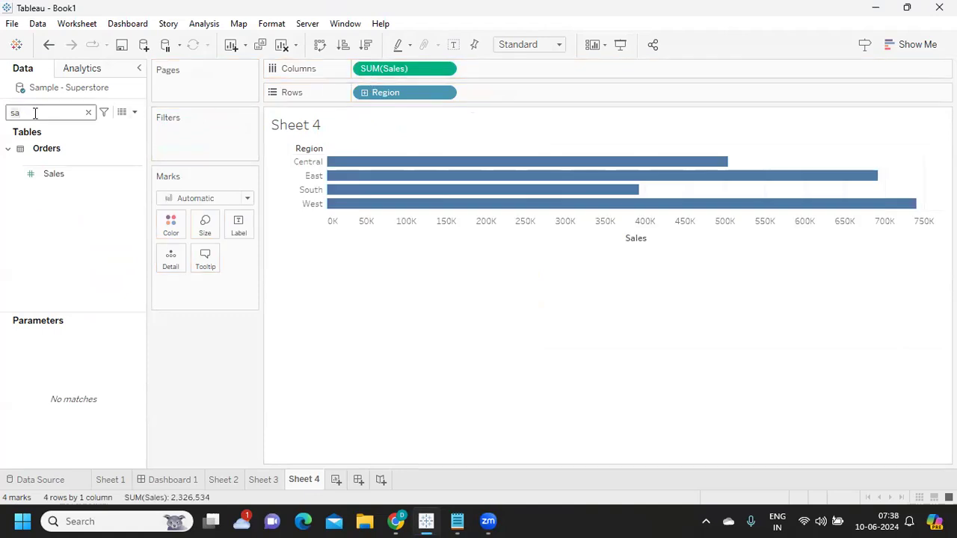
pyautogui.press('BackSpace')
pyautogui.press('BackSpace')
pyautogui.write('pr')
pyautogui.moveTo(62, 256); pyautogui.dragTo(580, 70)
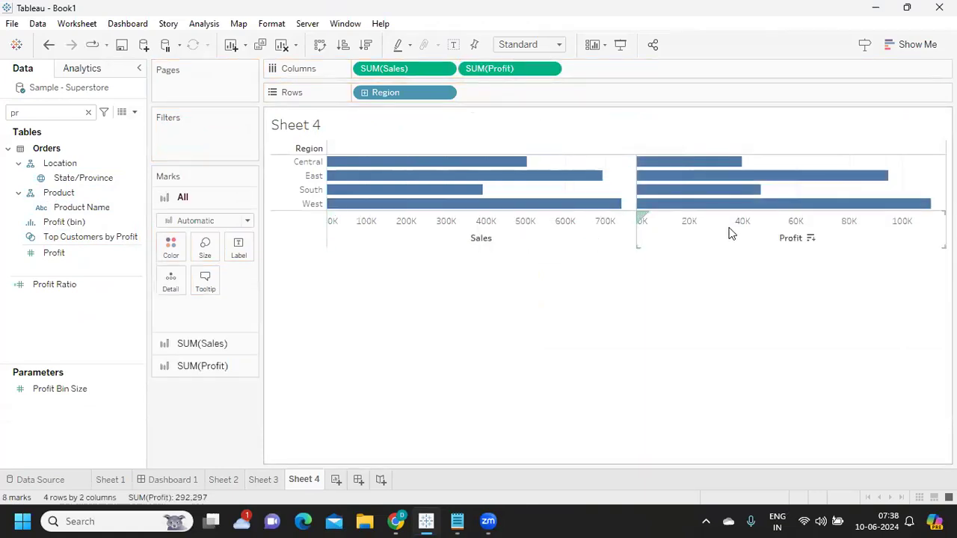
pyautogui.click(514, 229)
pyautogui.click(753, 259)
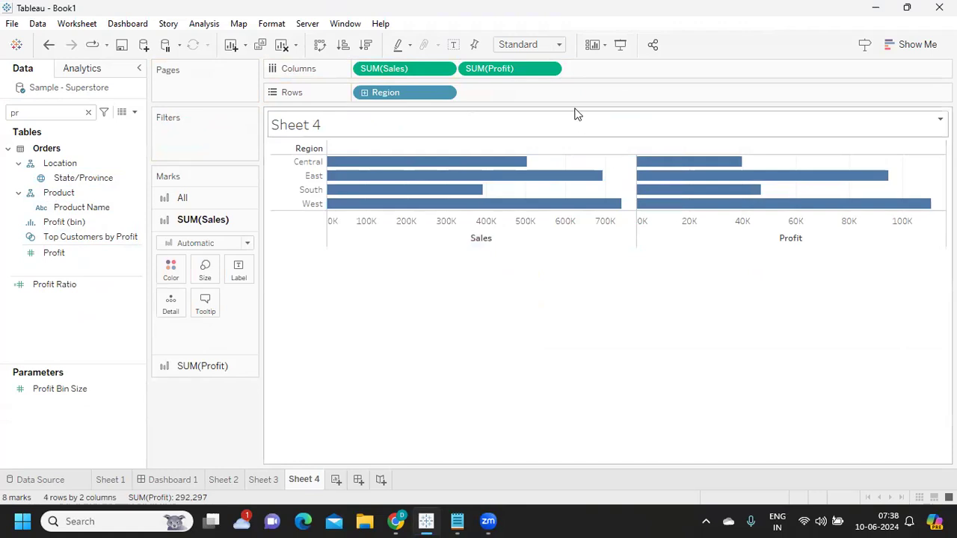
# Make SUM(Profit) a dual axis with SUM(Sales) and swap the rows and columns.
pyautogui.click(543, 69)
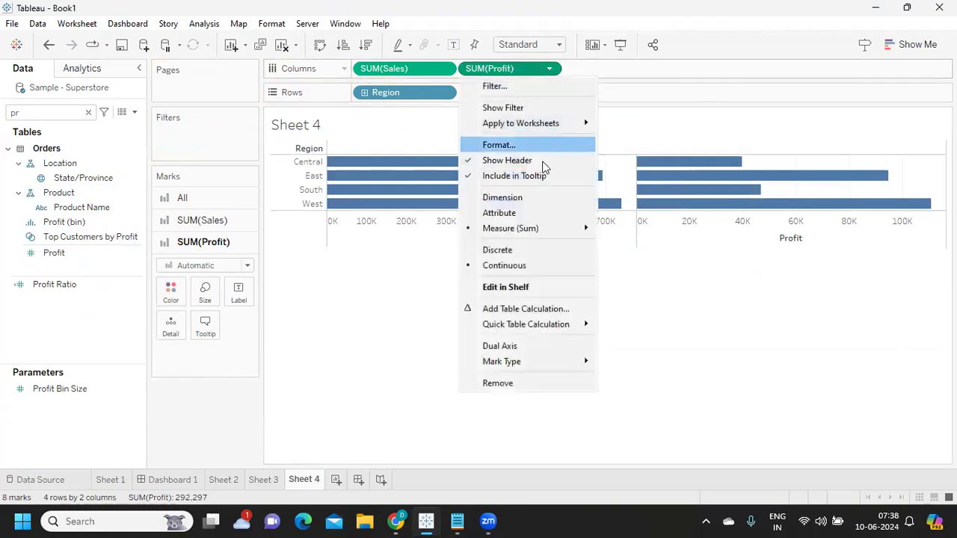
pyautogui.click(514, 346)
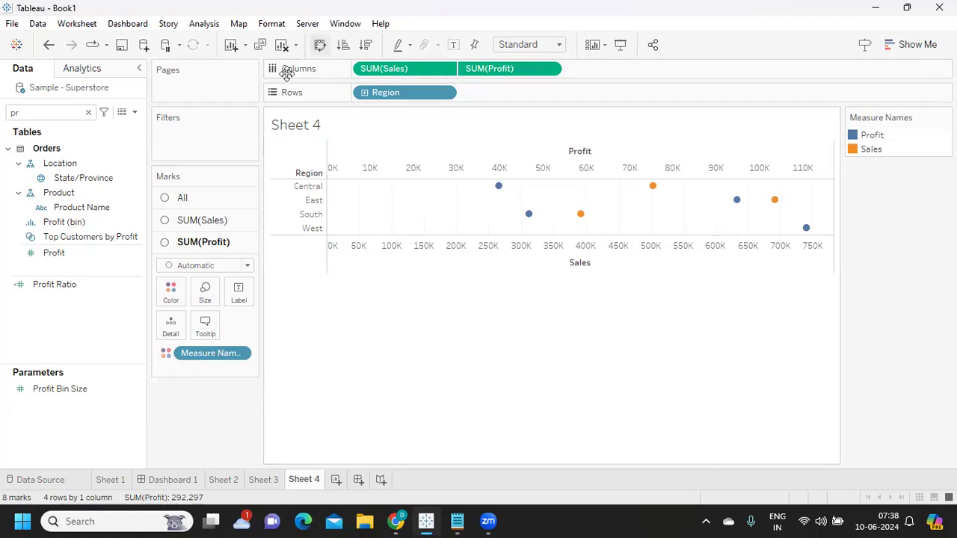
pyautogui.hotkey('ctrl', 'w')
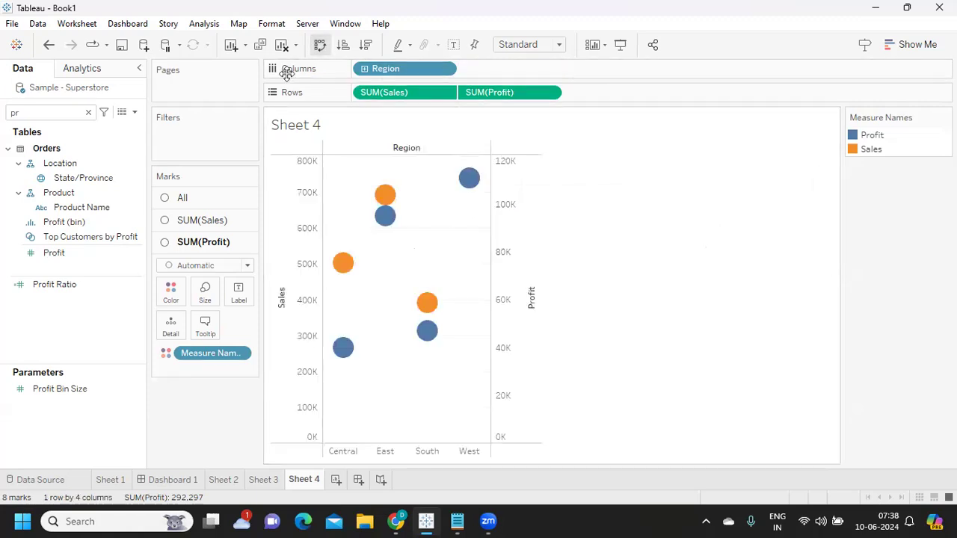
# Synchronize the Profit axis with the Sales axis and set the mark type for all measures to Bar.
pyautogui.rightClick(509, 323)
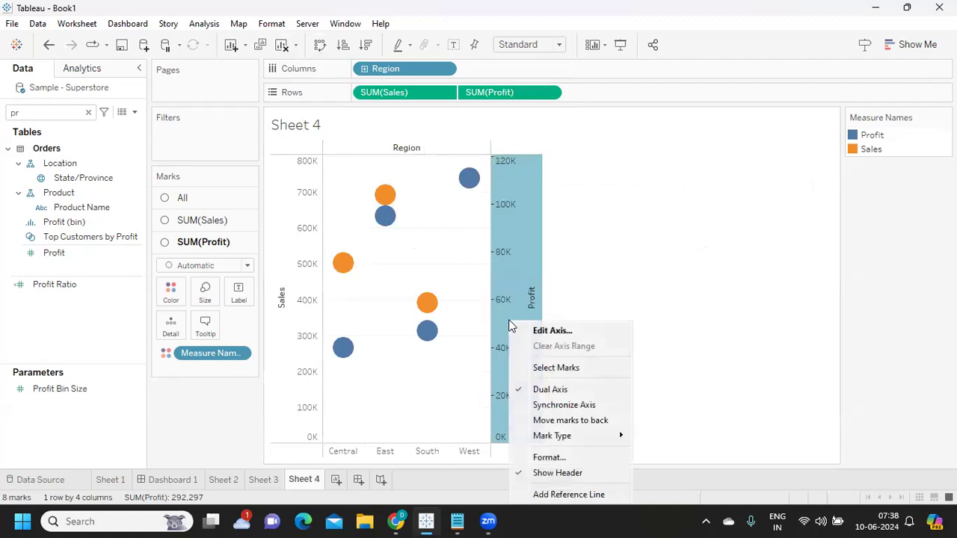
pyautogui.click(538, 406)
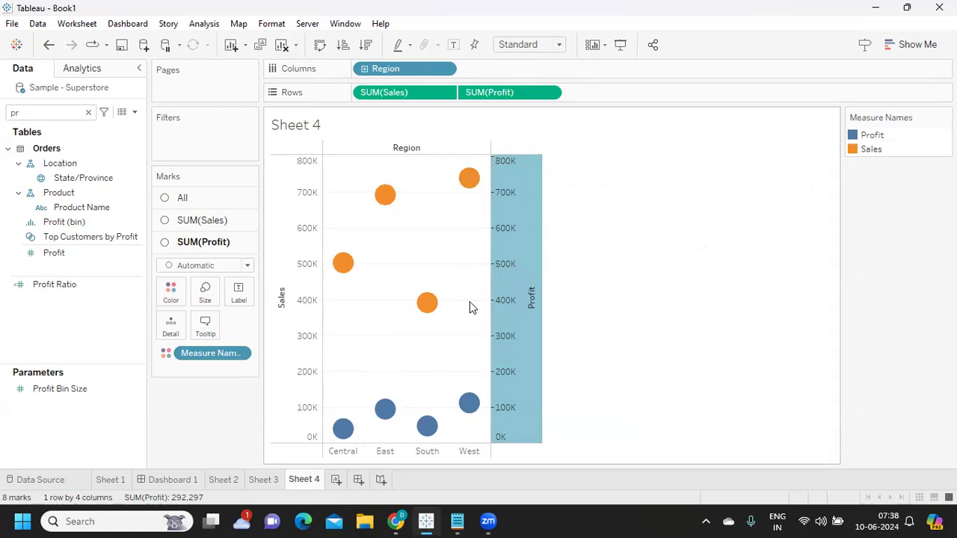
pyautogui.click(200, 200)
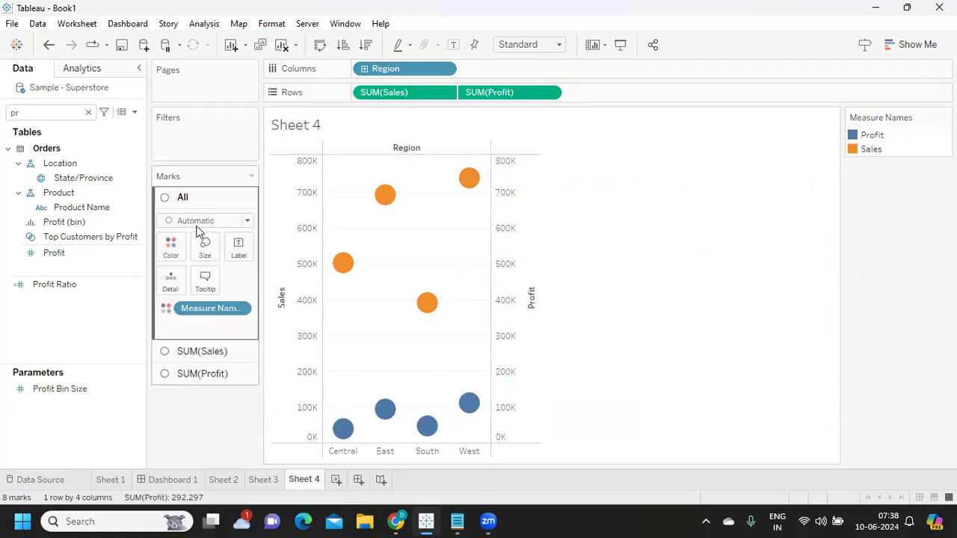
pyautogui.click(198, 221)
pyautogui.click(187, 251)
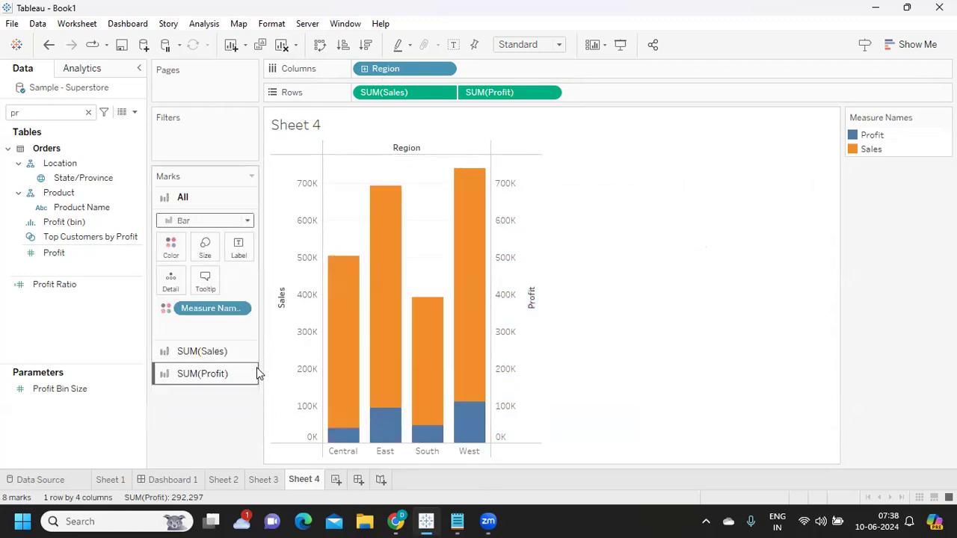
# Switch to the Notepad question list and highlight question 9 on rolling months data, including the number 13.
pyautogui.moveTo(457, 521)
pyautogui.click(453, 466)
pyautogui.click(97, 251)
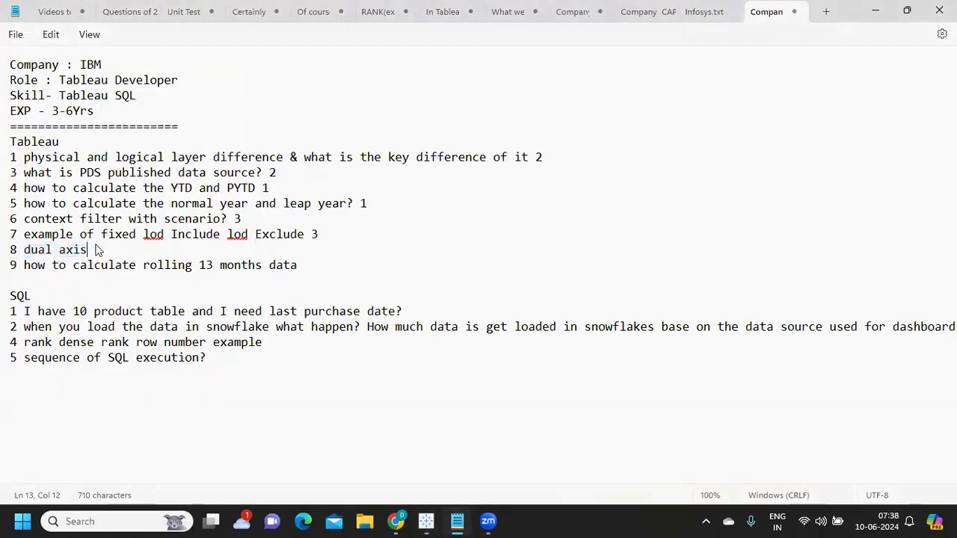
pyautogui.moveTo(332, 271); pyautogui.dragTo(26, 271)
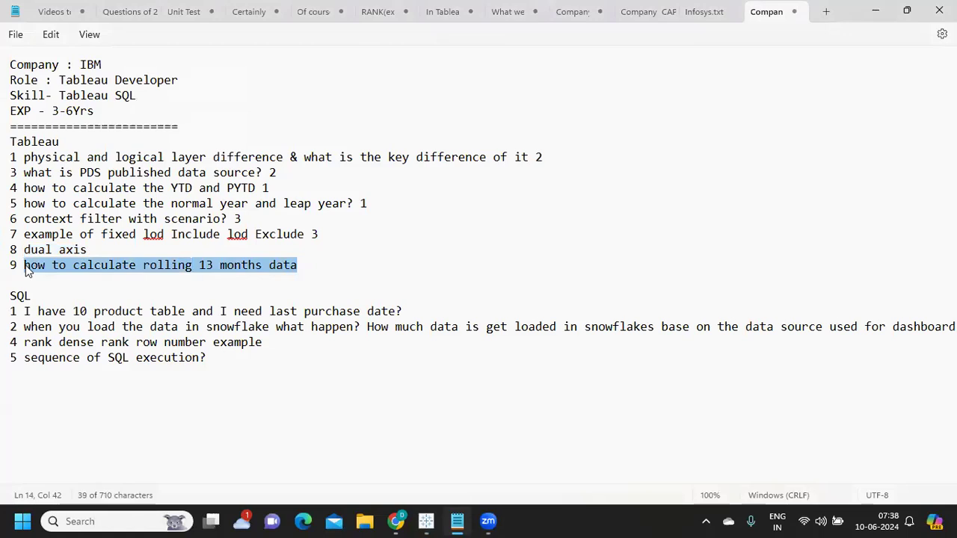
pyautogui.click(132, 274)
pyautogui.moveTo(190, 266); pyautogui.dragTo(222, 273)
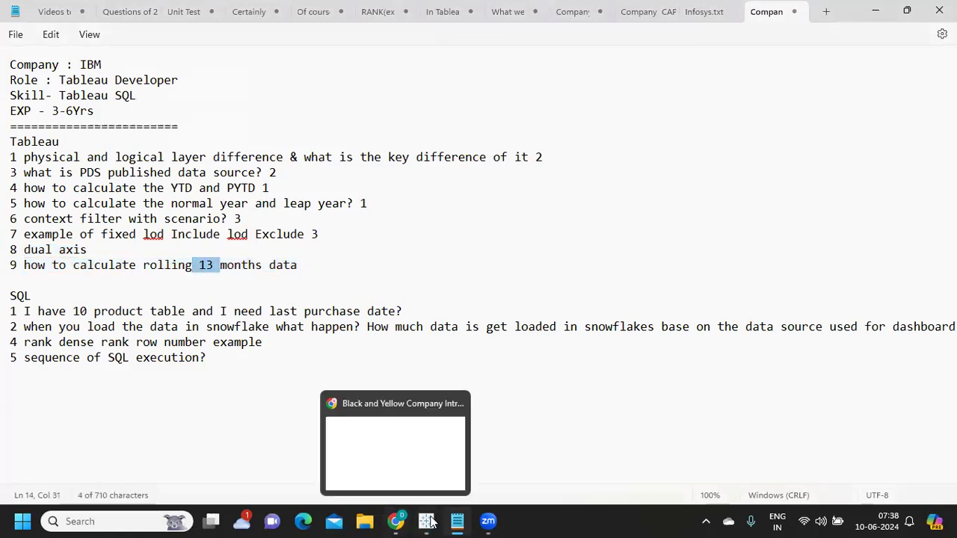
# Switch to Tableau, add a new worksheet and clear the field search.
pyautogui.click(434, 471)
pyautogui.click(336, 480)
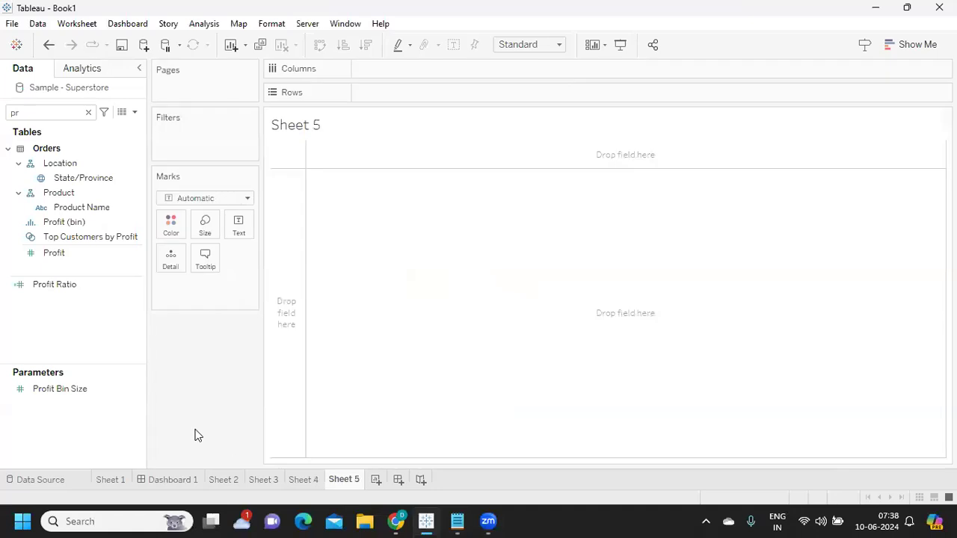
pyautogui.click(46, 116)
pyautogui.press('BackSpace')
pyautogui.press('BackSpace')
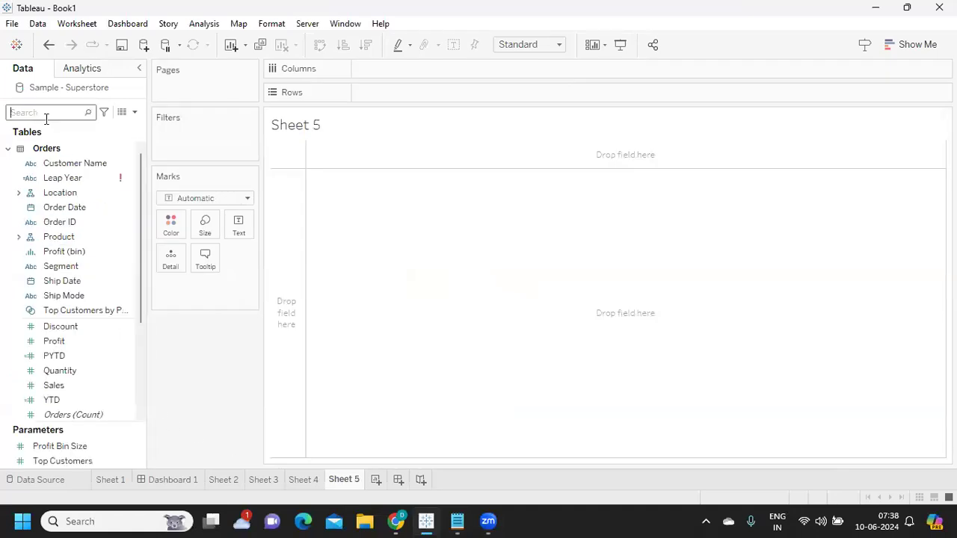
# Place Order Date on Rows and break it down by year and discrete month.
pyautogui.moveTo(73, 208)
pyautogui.mouseDown()
pyautogui.moveTo(386, 123)
pyautogui.moveTo(409, 95)
pyautogui.mouseUp()
pyautogui.click(365, 93)
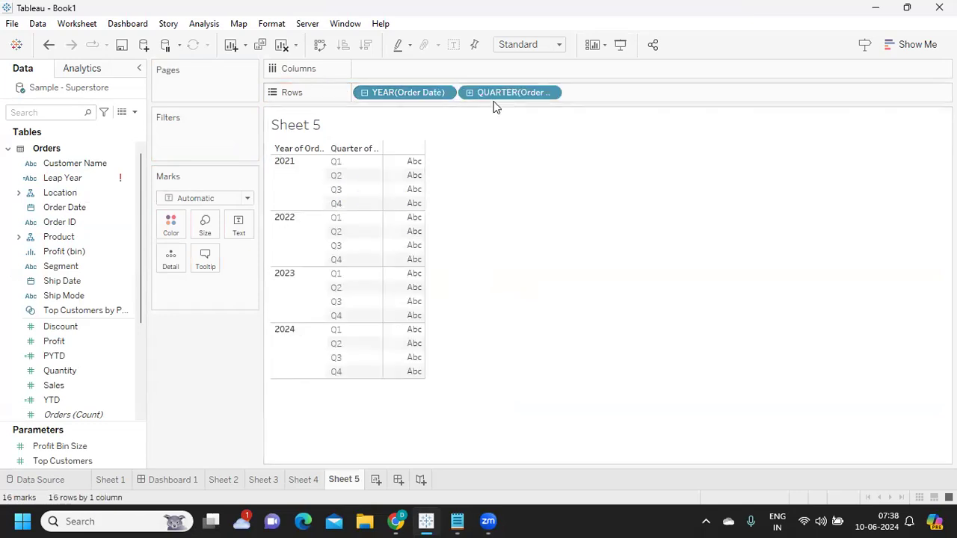
pyautogui.click(553, 92)
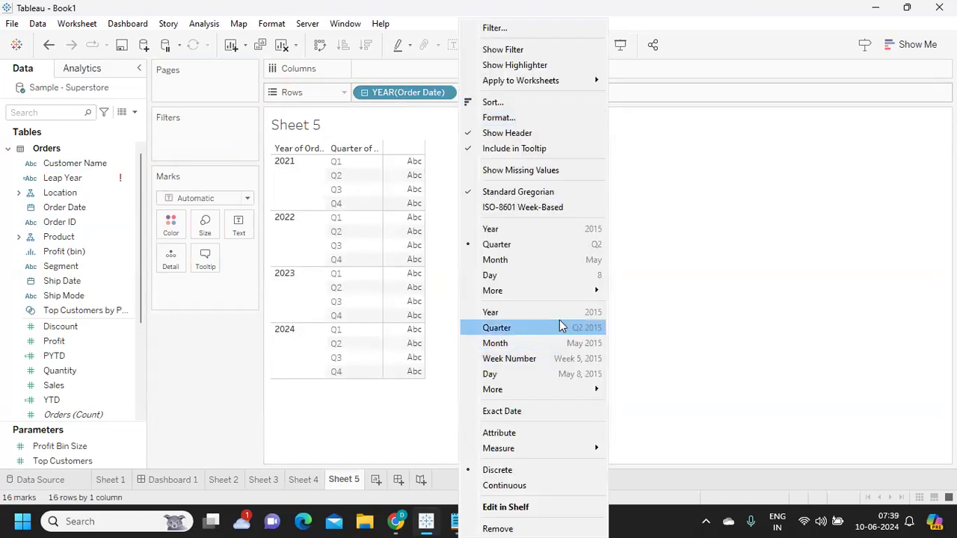
pyautogui.click(558, 259)
# Create a calculated field named Last 13 M.
pyautogui.scroll(-10, 477, 301)
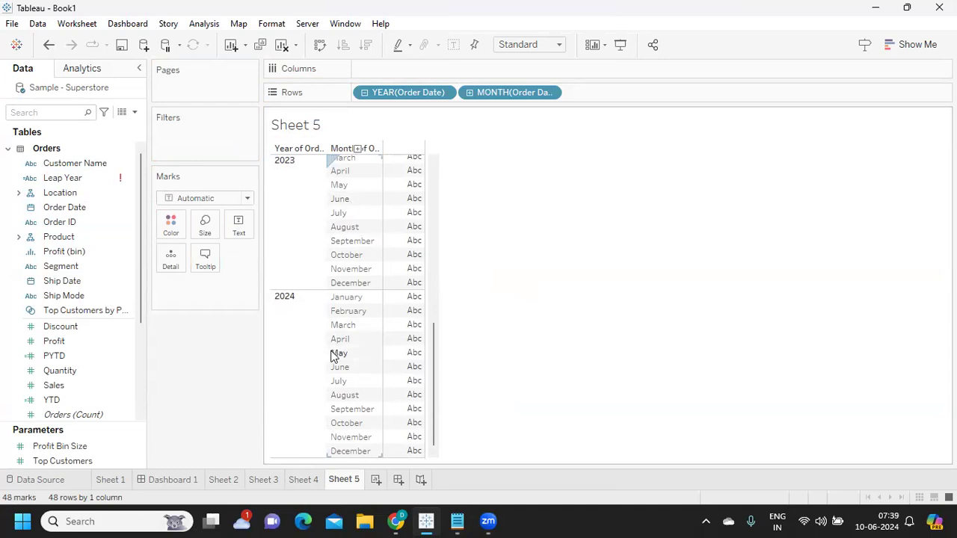
pyautogui.scroll(1, 568, 299)
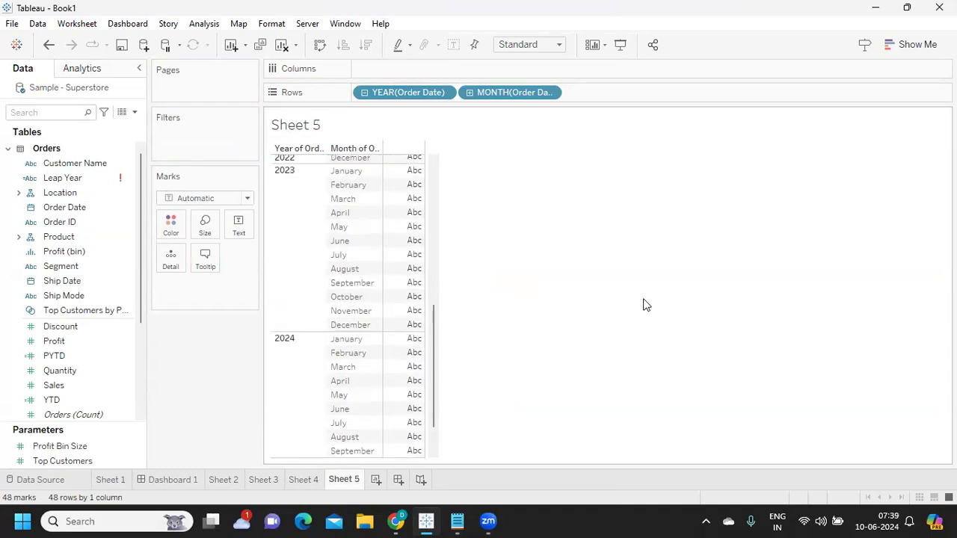
pyautogui.click(136, 113)
pyautogui.click(103, 128)
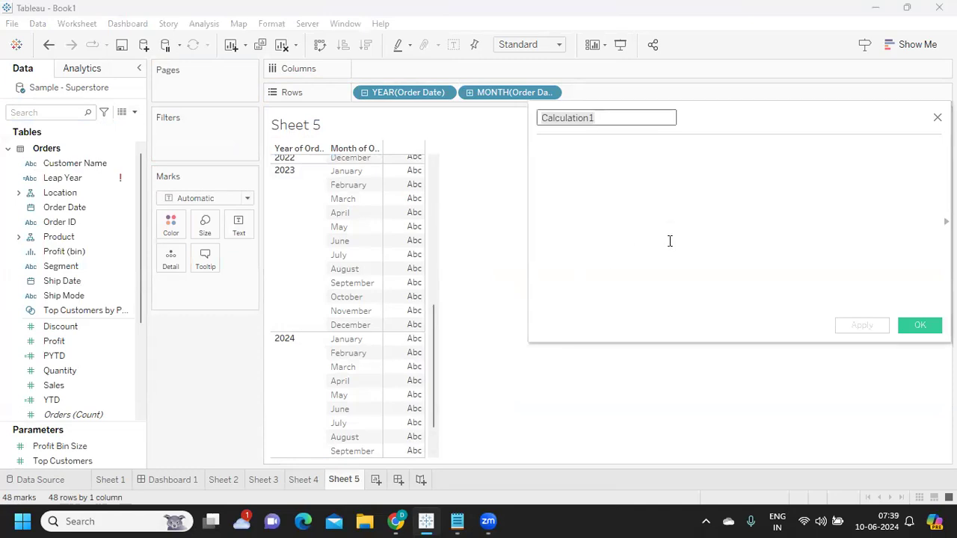
pyautogui.write('Last 13')
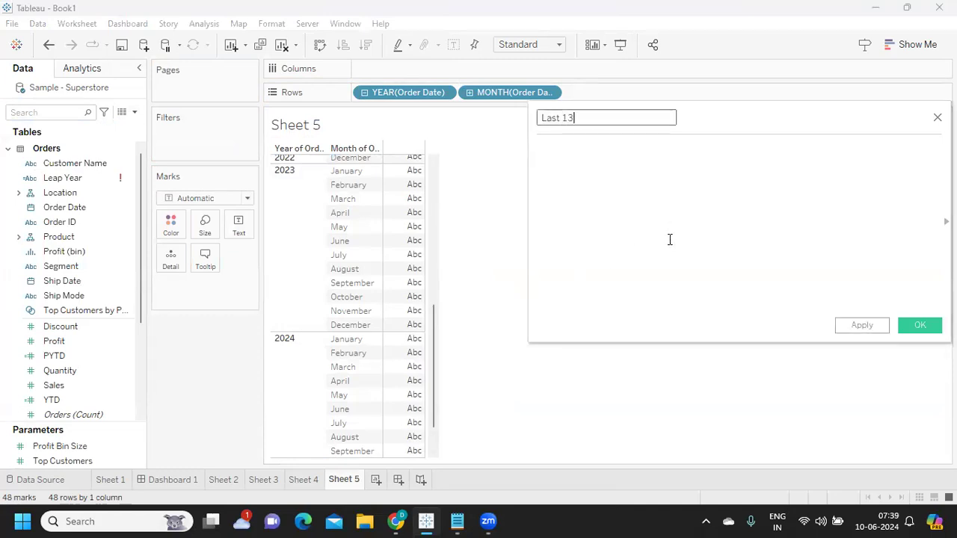
pyautogui.write(' M')
pyautogui.click(670, 242)
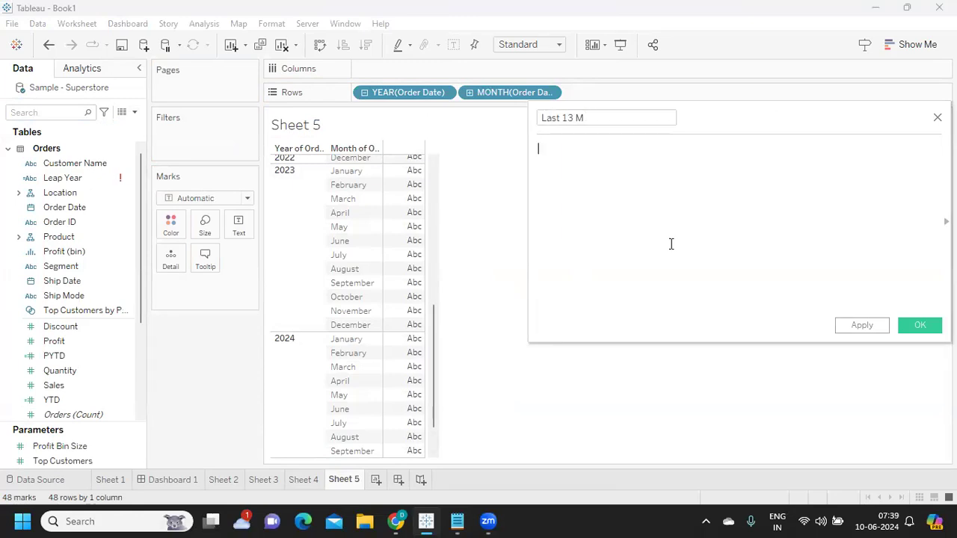
# Write the formula DATEDIFF('month',[Order Date],TODAY()) for the calculated field.
pyautogui.write('date')
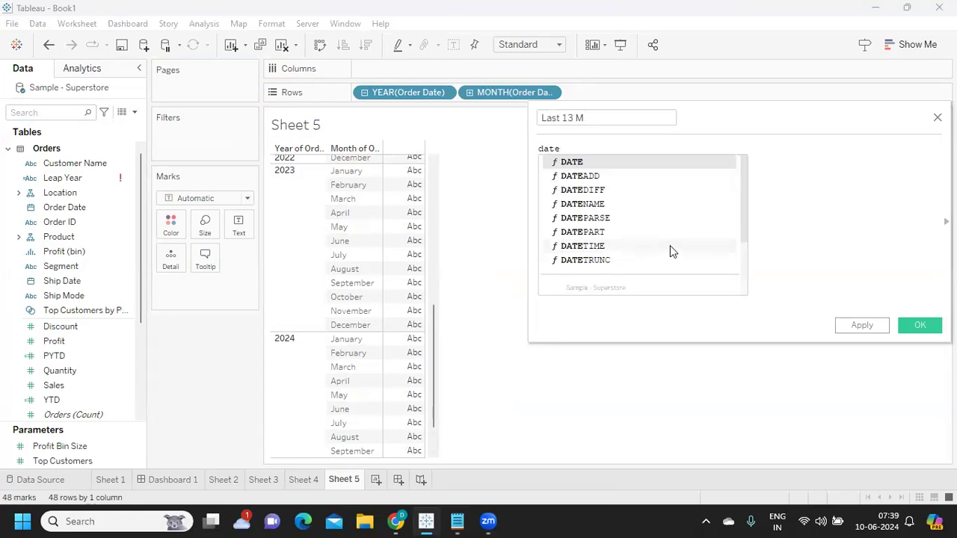
pyautogui.press('Down')
pyautogui.press('Down')
pyautogui.press('Down')
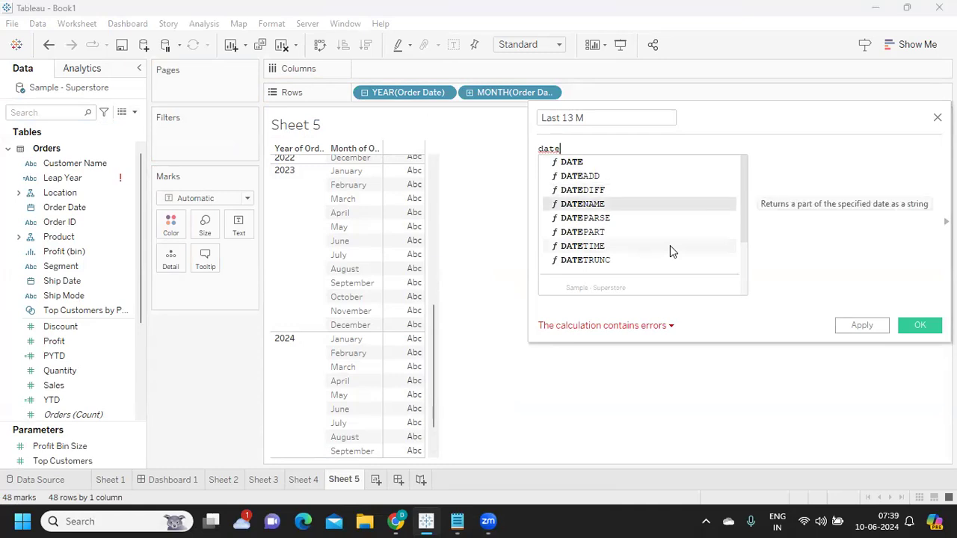
pyautogui.doubleClick(621, 190)
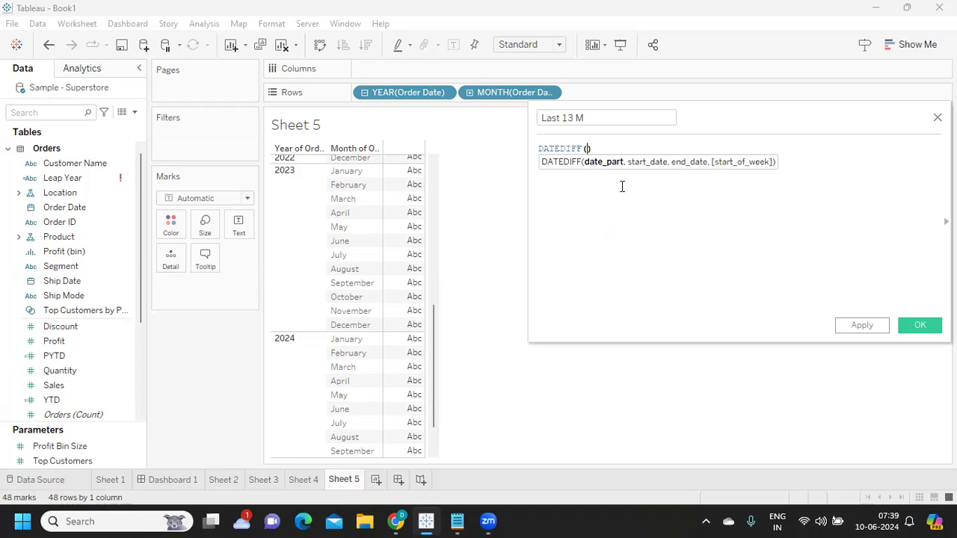
pyautogui.write('or')
pyautogui.press('Return')
pyautogui.write(',tod')
pyautogui.press('Return')
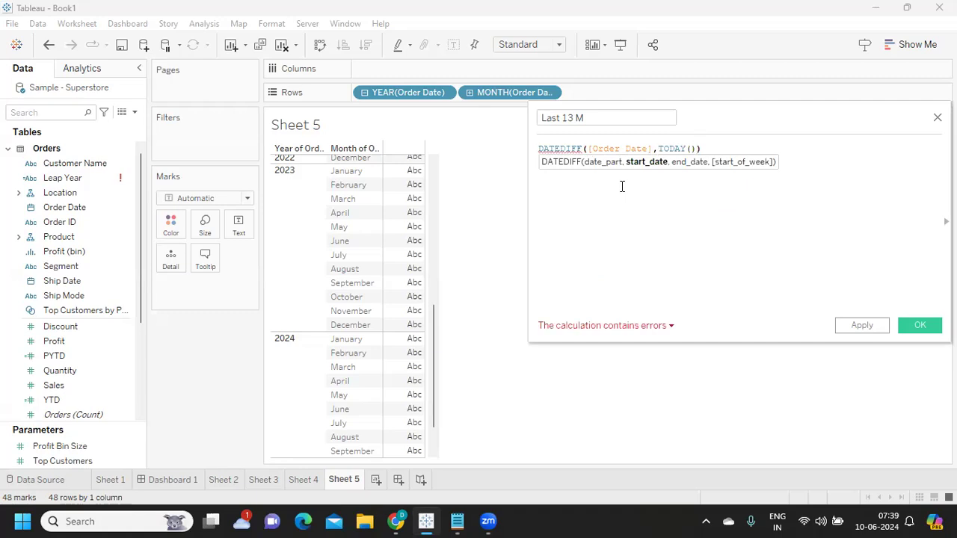
pyautogui.click(586, 148)
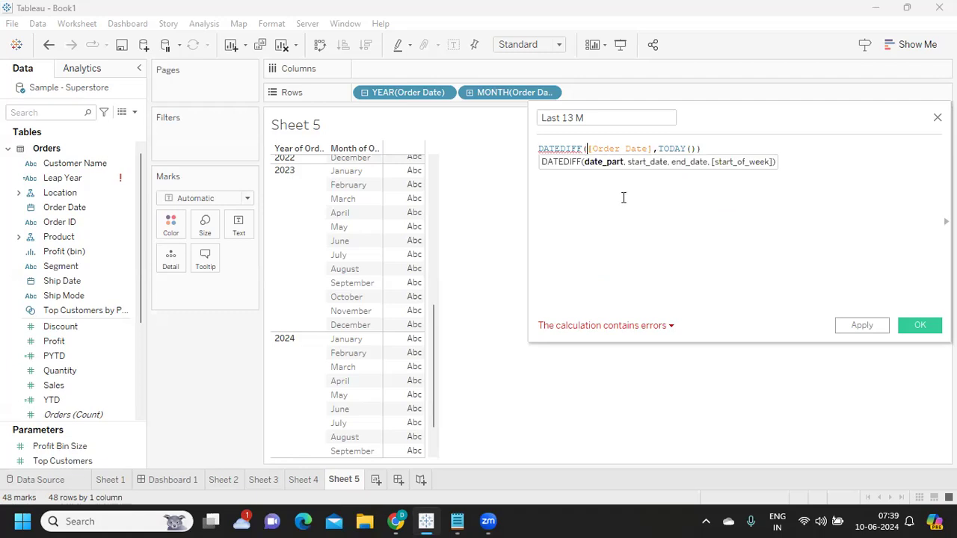
pyautogui.write("'month")
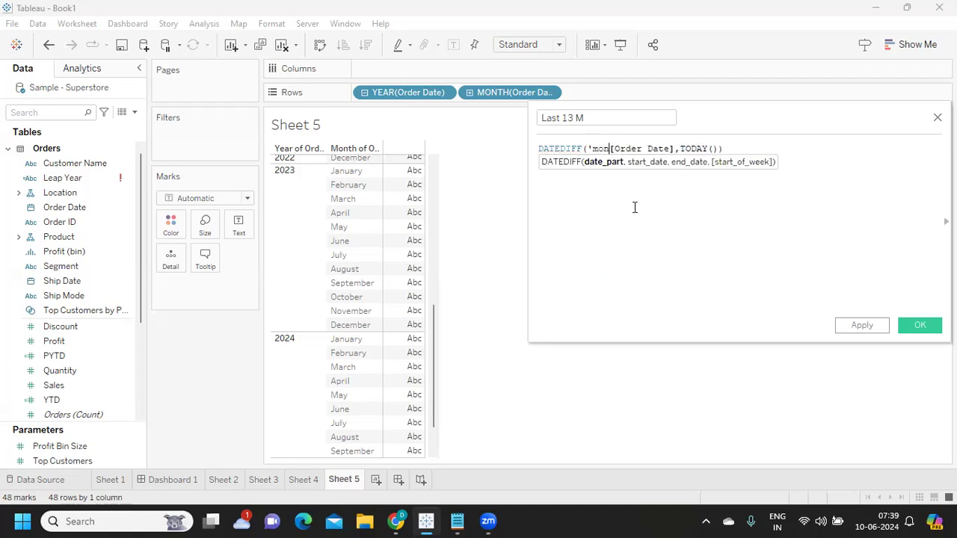
pyautogui.write("',")
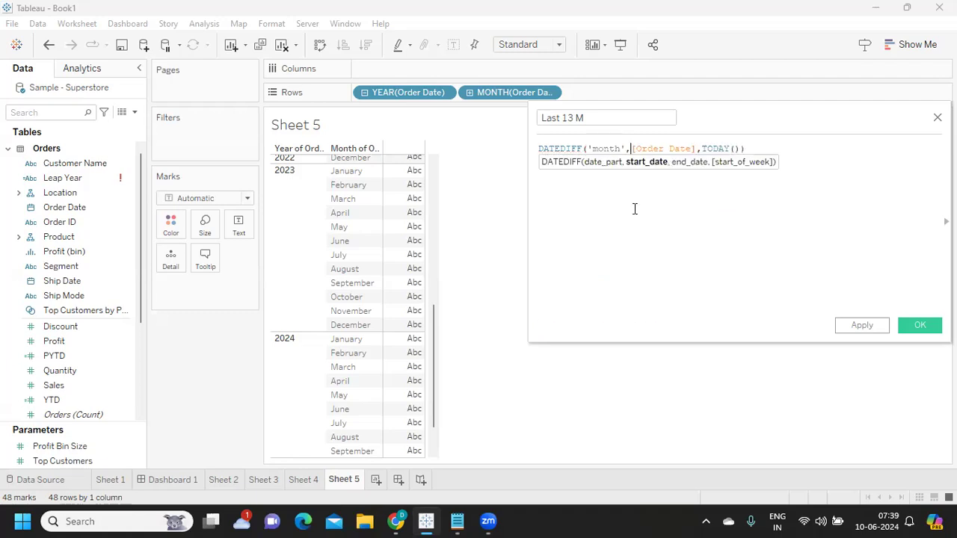
# Highlight the month, Order Date and TODAY arguments of the DATEDIFF formula in turn.
pyautogui.click(617, 195)
pyautogui.moveTo(593, 149); pyautogui.dragTo(620, 149)
pyautogui.doubleClick(649, 149)
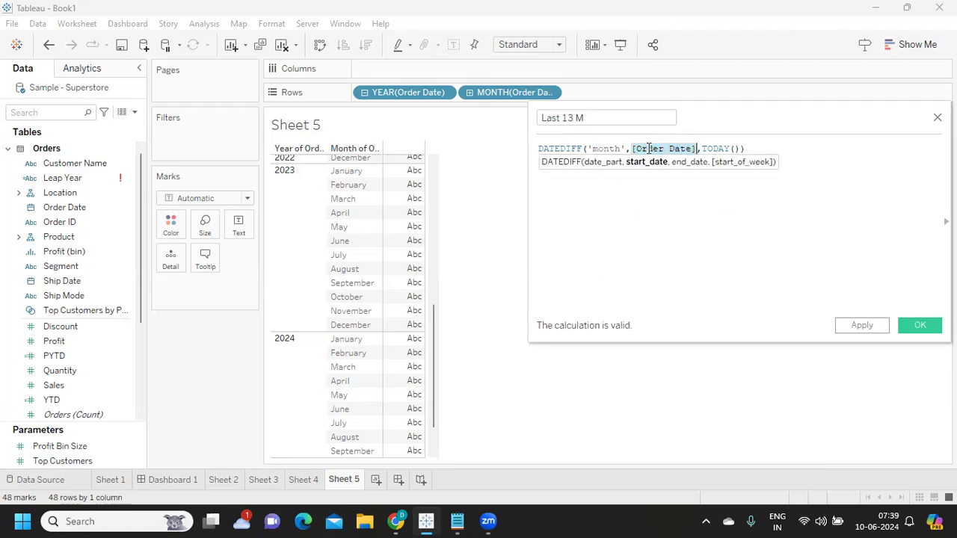
pyautogui.doubleClick(716, 149)
# Extend the DATEDIFF formula with IN (0,1,2,3,4,5,6,7,8,9,10,11,12,13), apply it and save the calculated field.
pyautogui.click(776, 152)
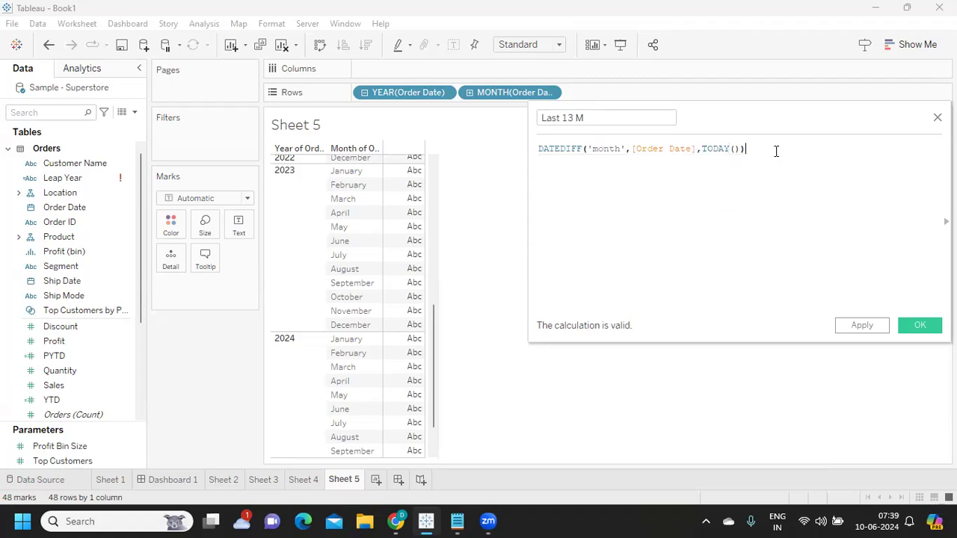
pyautogui.write('IN (')
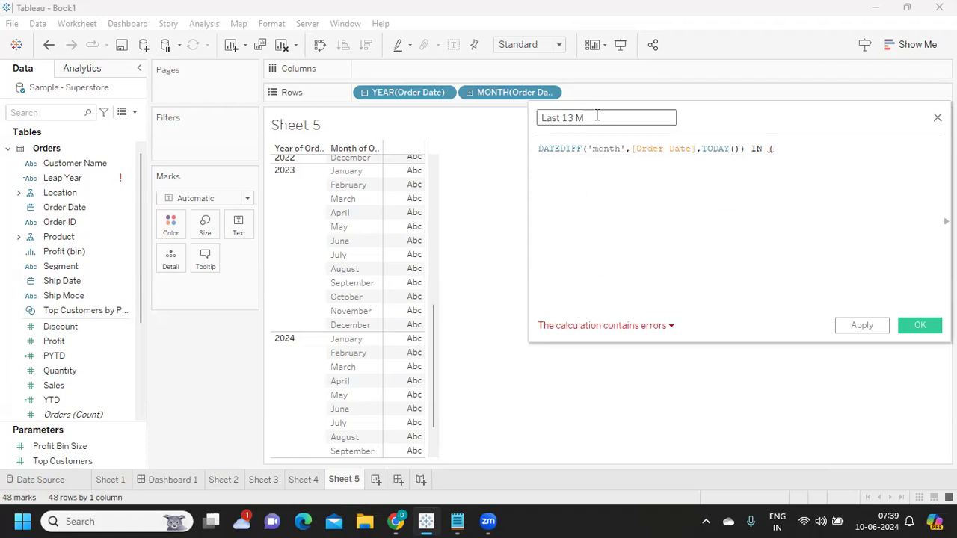
pyautogui.click(561, 117)
pyautogui.click(808, 151)
pyautogui.write('1')
pyautogui.press('BackSpace')
pyautogui.write('0,1,2')
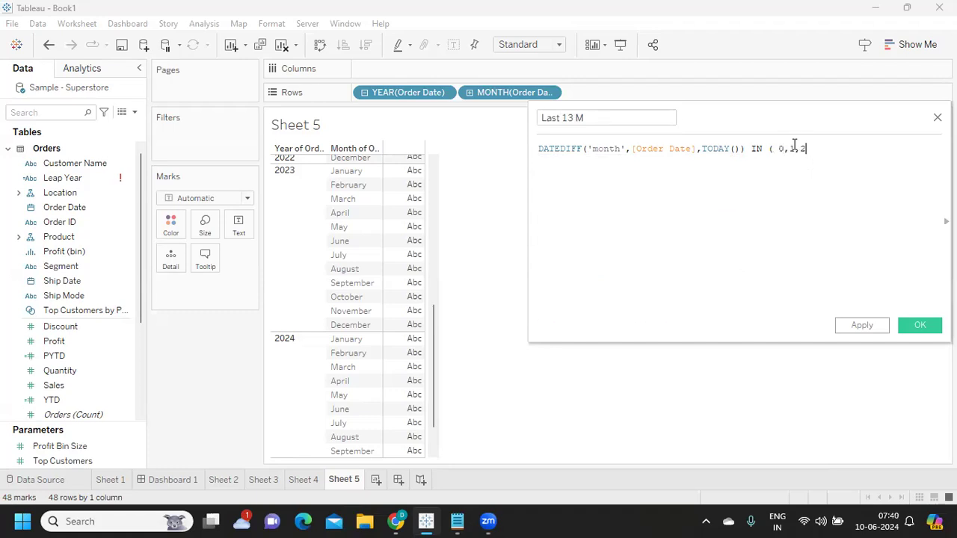
pyautogui.write(',3,4,5,6,7,8,9,10,11,12,13)')
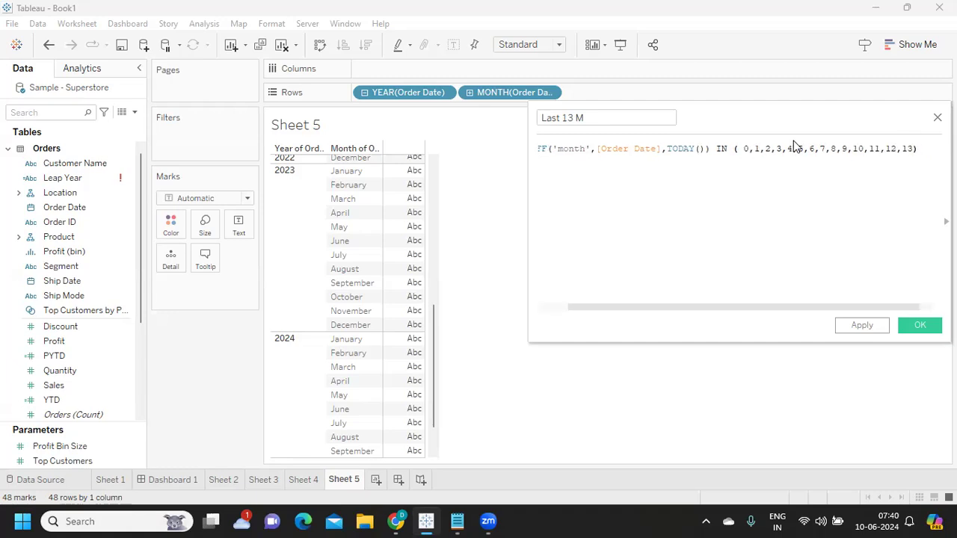
pyautogui.click(871, 332)
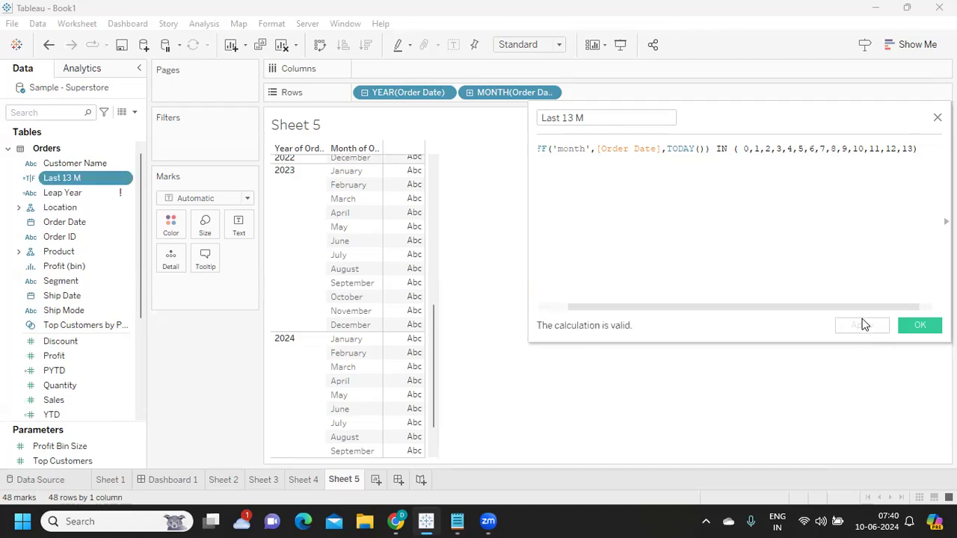
pyautogui.click(918, 324)
# Display the Last 13 M field as text for each month in the view.
pyautogui.moveTo(112, 178); pyautogui.dragTo(240, 225)
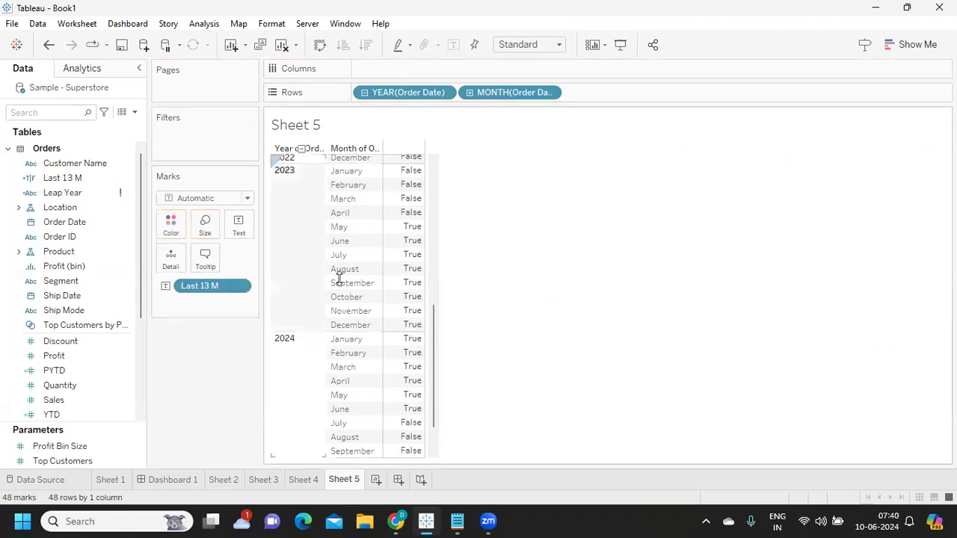
pyautogui.moveTo(402, 411)
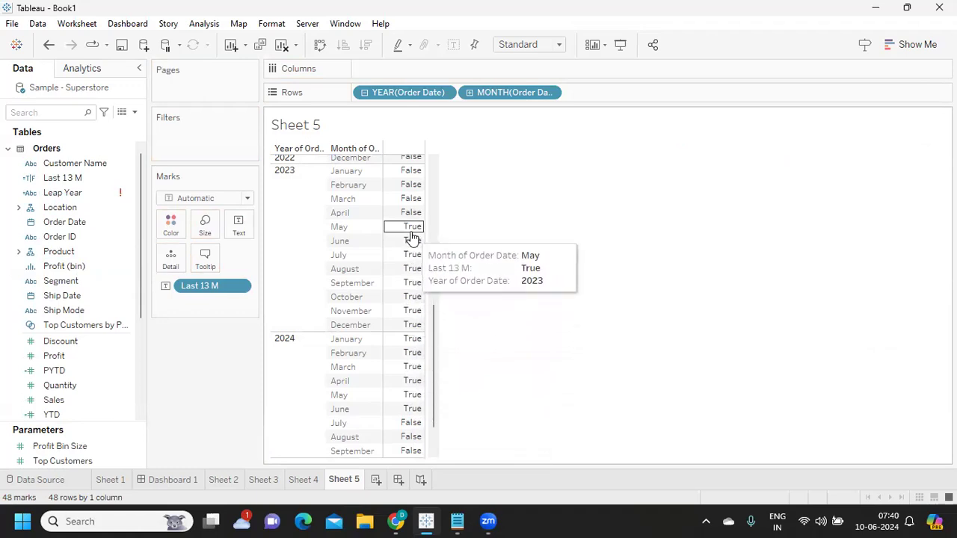
# Edit the Last 13 M calculation to drop 13 from the IN list so it ends at 12, and save it.
pyautogui.rightClick(127, 179)
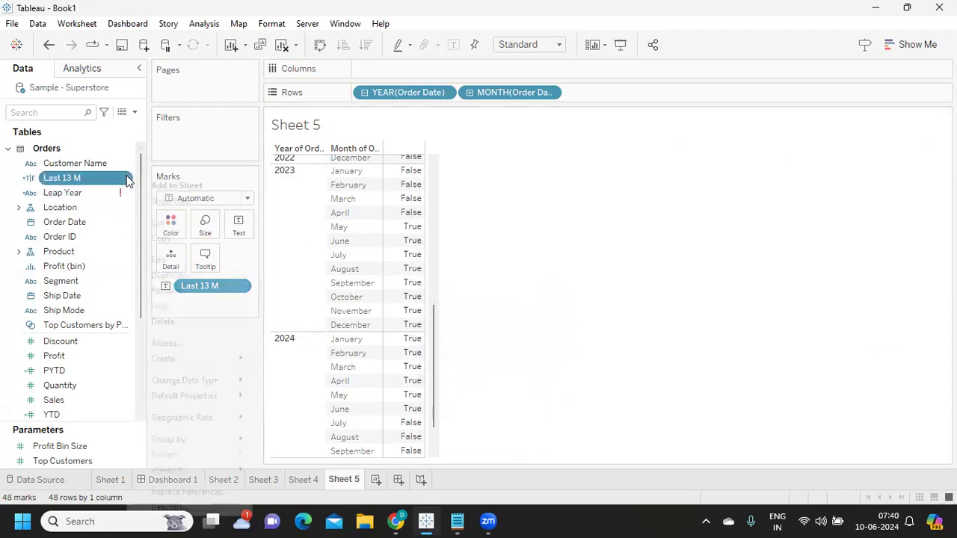
pyautogui.click(177, 260)
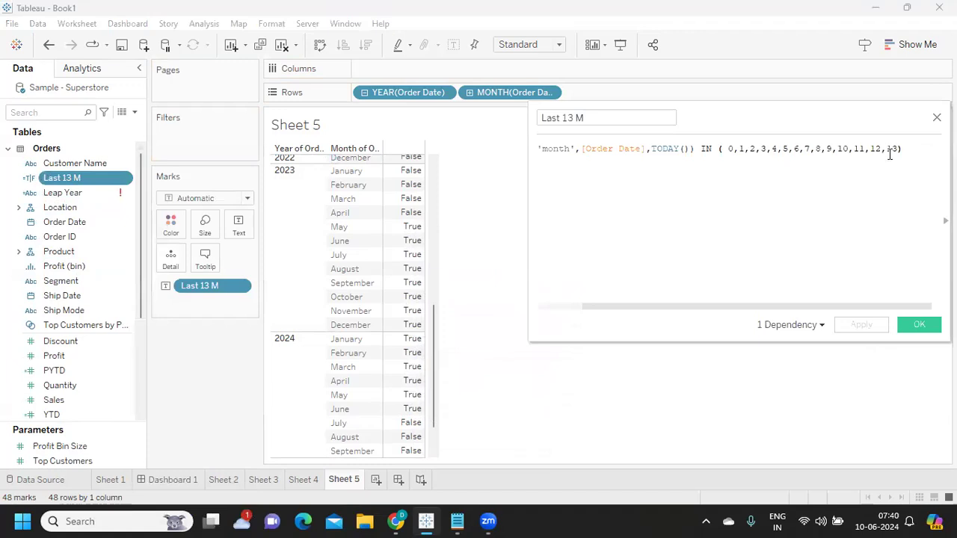
pyautogui.press('BackSpace')
pyautogui.press('BackSpace')
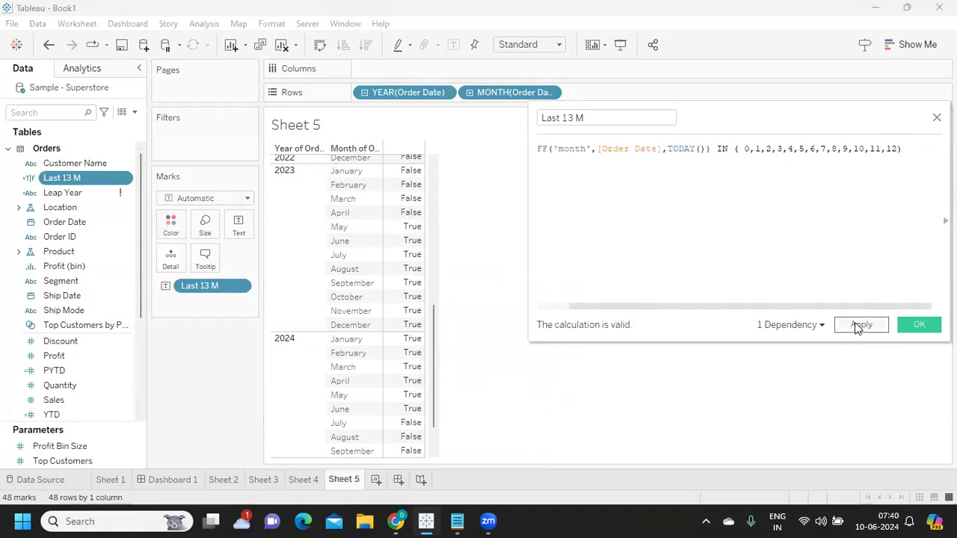
pyautogui.click(859, 325)
pyautogui.click(918, 324)
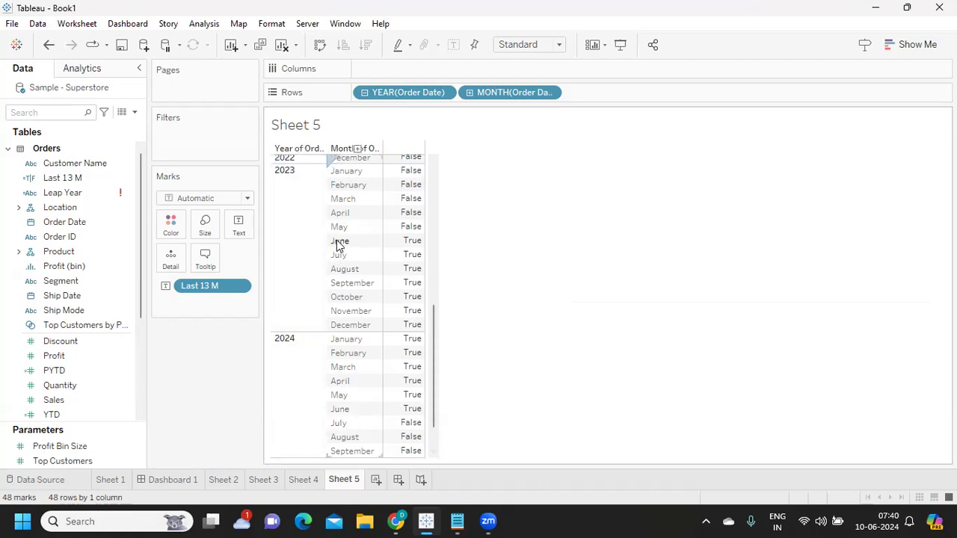
pyautogui.moveTo(388, 263)
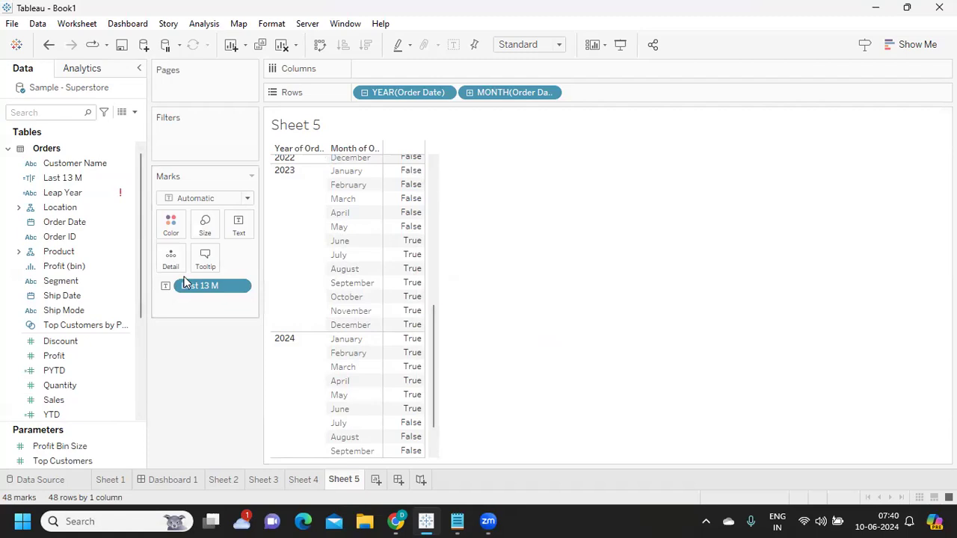
# Remove Last 13 M from the view and wrap its DATEDIFF condition in IF … THEN [Sales] END, widening the calculation editor.
pyautogui.moveTo(198, 286); pyautogui.dragTo(127, 206)
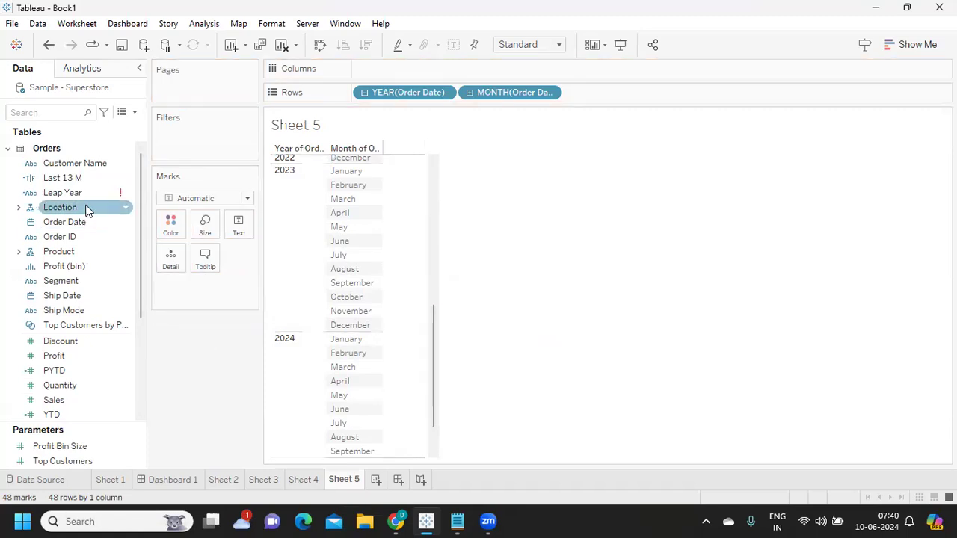
pyautogui.rightClick(126, 178)
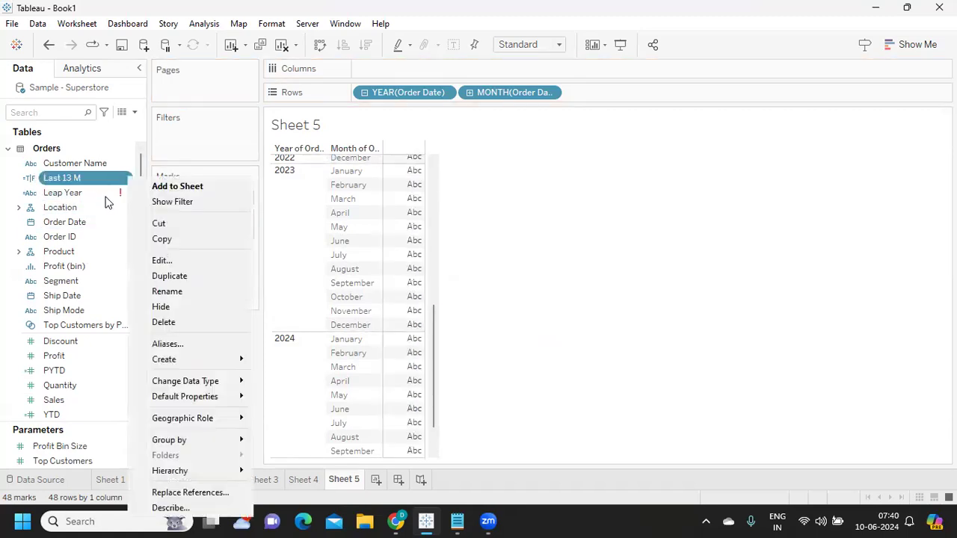
pyautogui.click(169, 259)
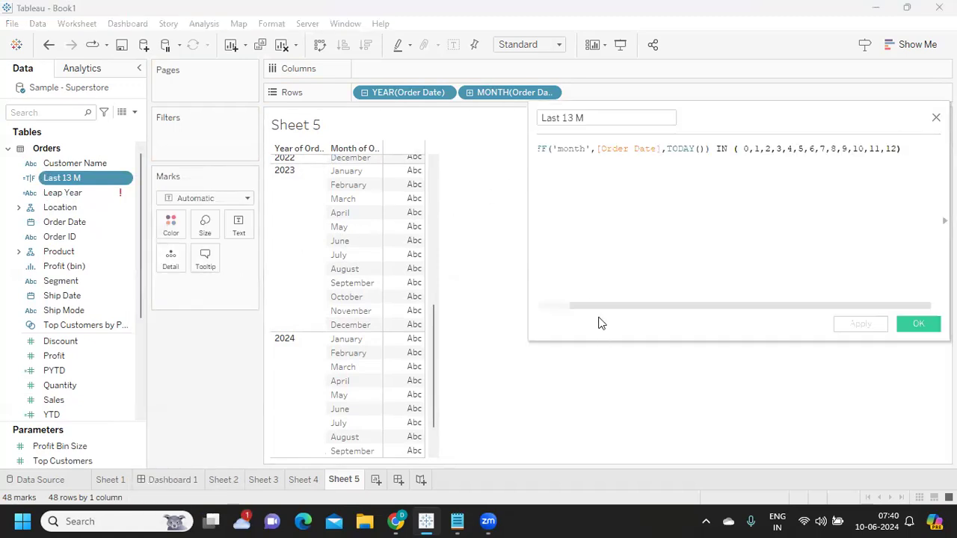
pyautogui.moveTo(528, 265); pyautogui.dragTo(322, 205)
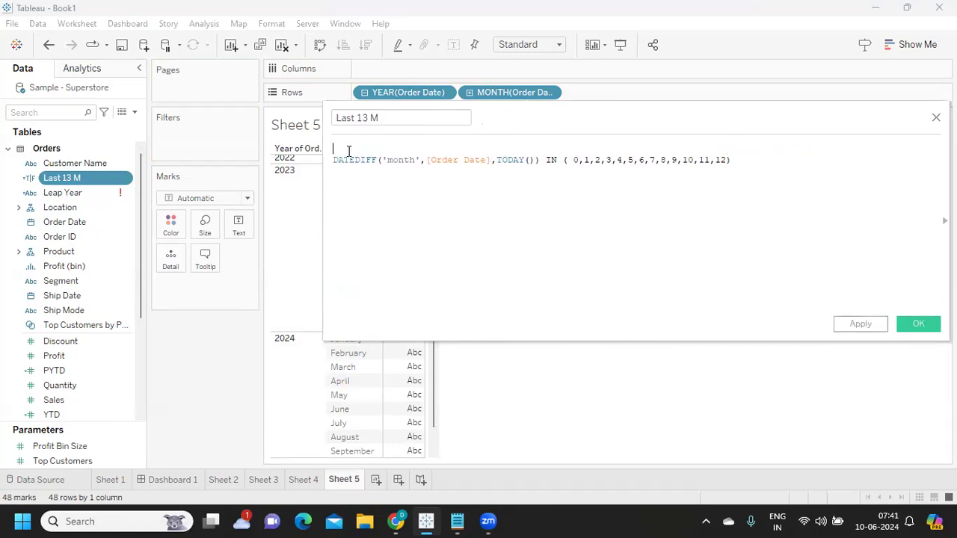
pyautogui.write('IF')
pyautogui.click(782, 167)
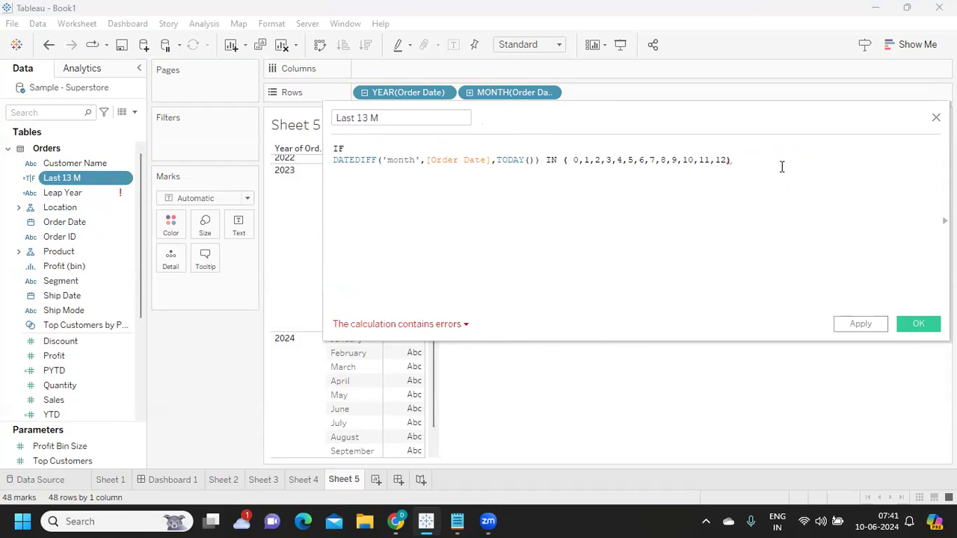
pyautogui.press('Return')
pyautogui.write('THEN [S')
pyautogui.press('Return')
pyautogui.write('END')
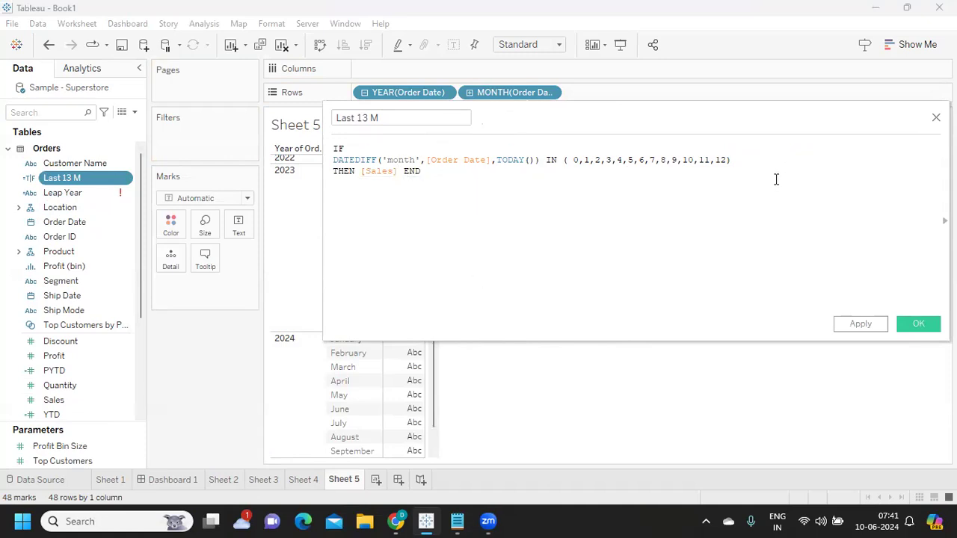
# Highlight the month number list and try replacing the IN operator with <=13.
pyautogui.moveTo(562, 160); pyautogui.dragTo(755, 164)
pyautogui.click(646, 193)
pyautogui.doubleClick(551, 160)
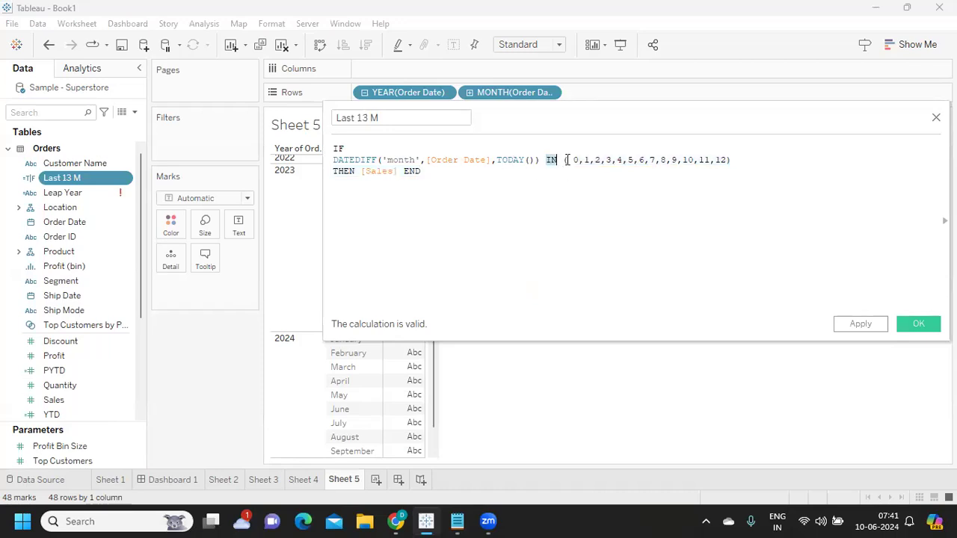
pyautogui.click(550, 160)
pyautogui.moveTo(548, 160); pyautogui.dragTo(558, 158)
pyautogui.write('<=13')
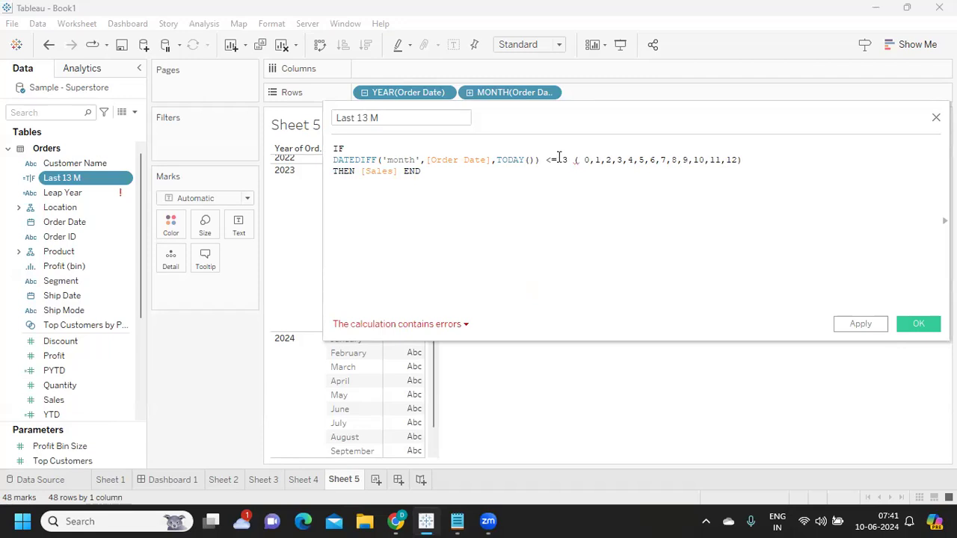
# Remove the <=13 comparison and restore the IN operator before the 0 to 12 list.
pyautogui.moveTo(576, 159); pyautogui.dragTo(549, 160)
pyautogui.click(562, 178)
pyautogui.moveTo(552, 160); pyautogui.dragTo(572, 160)
pyautogui.press('BackSpace')
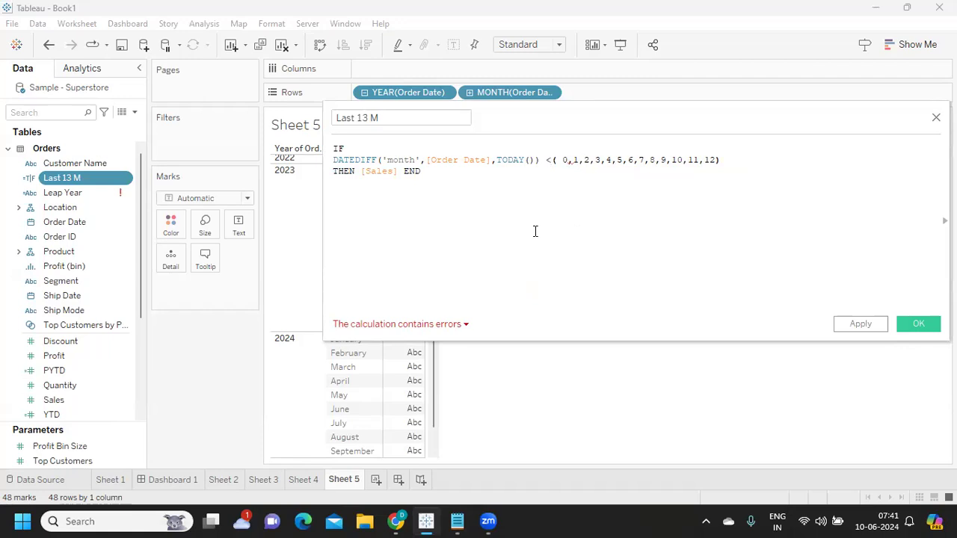
pyautogui.press('BackSpace')
pyautogui.write('IN')
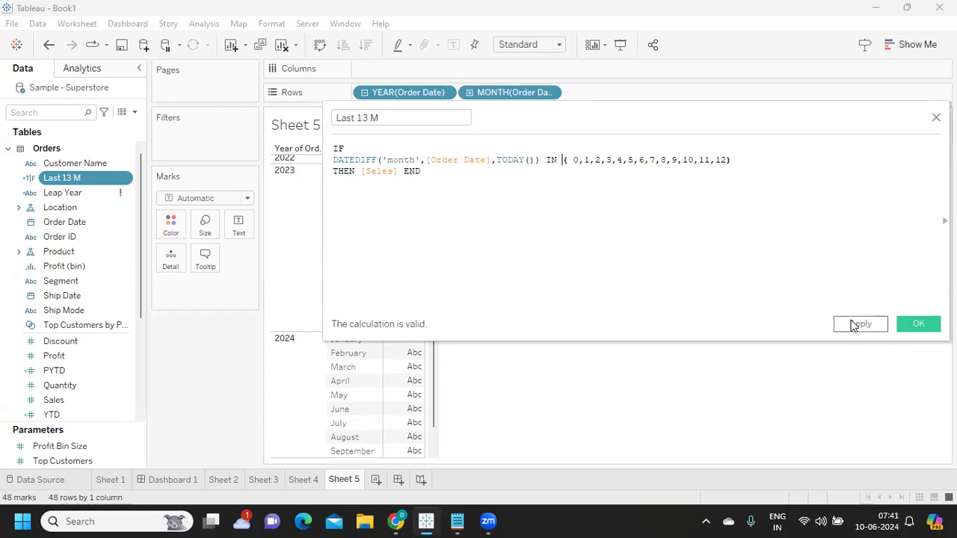
# Apply and save the Last 13 M calculation, and show the field as text in the year and month view.
pyautogui.click(861, 325)
pyautogui.click(916, 324)
pyautogui.moveTo(63, 178)
pyautogui.mouseDown()
pyautogui.moveTo(219, 221)
pyautogui.moveTo(210, 224)
pyautogui.mouseUp()
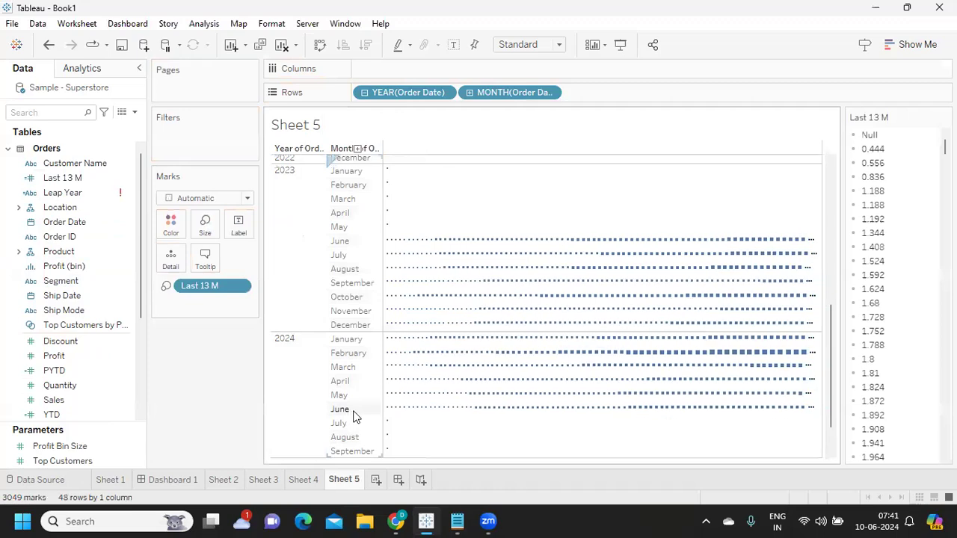
pyautogui.moveTo(199, 286); pyautogui.dragTo(238, 223)
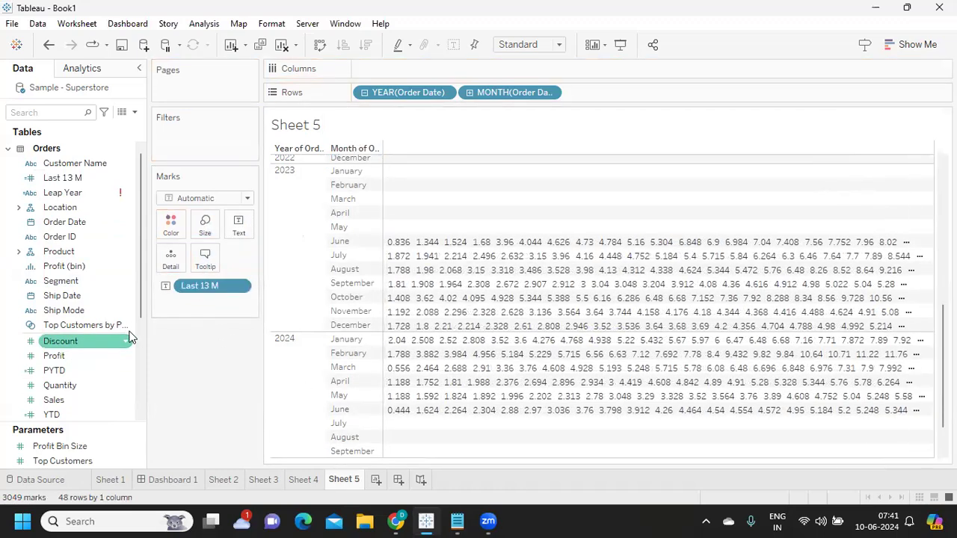
# Aggregate Last 13 M as Sum and remove the Order Date year and month from Rows.
pyautogui.click(241, 286)
pyautogui.moveTo(231, 449)
pyautogui.click(334, 354)
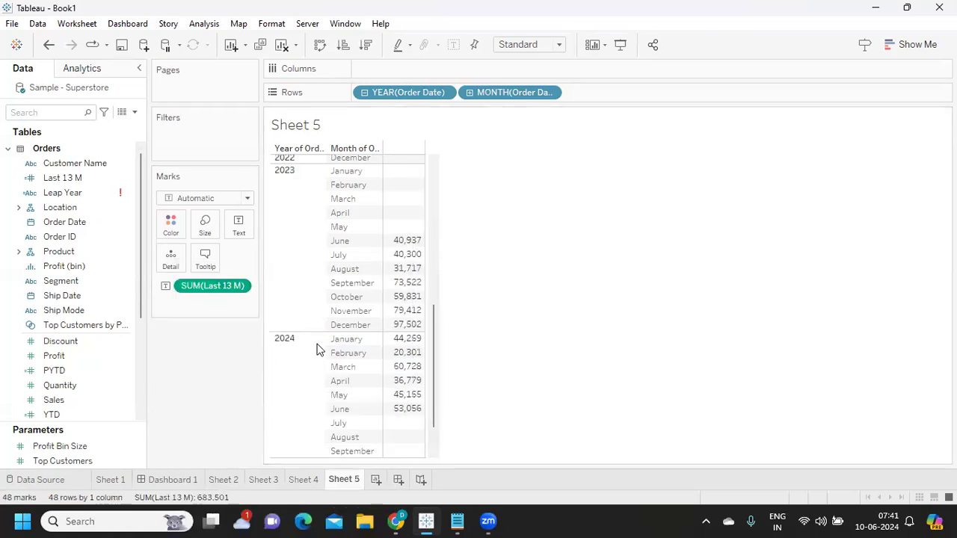
pyautogui.moveTo(407, 93); pyautogui.dragTo(459, 151)
pyautogui.moveTo(370, 95); pyautogui.dragTo(523, 217)
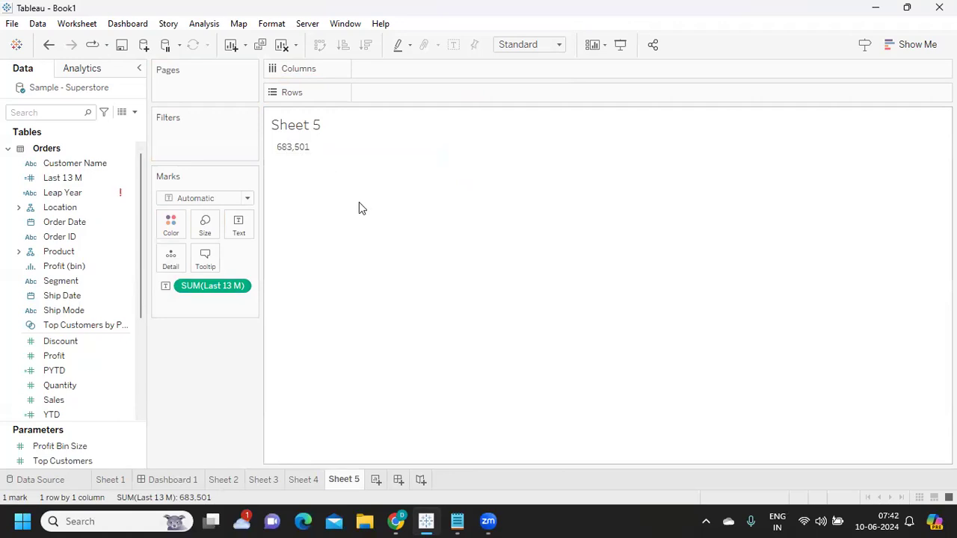
# Switch to the Notepad interview questions and highlight the first SQL question about 10 product tables and the last purchase date.
pyautogui.moveTo(457, 521)
pyautogui.click(448, 433)
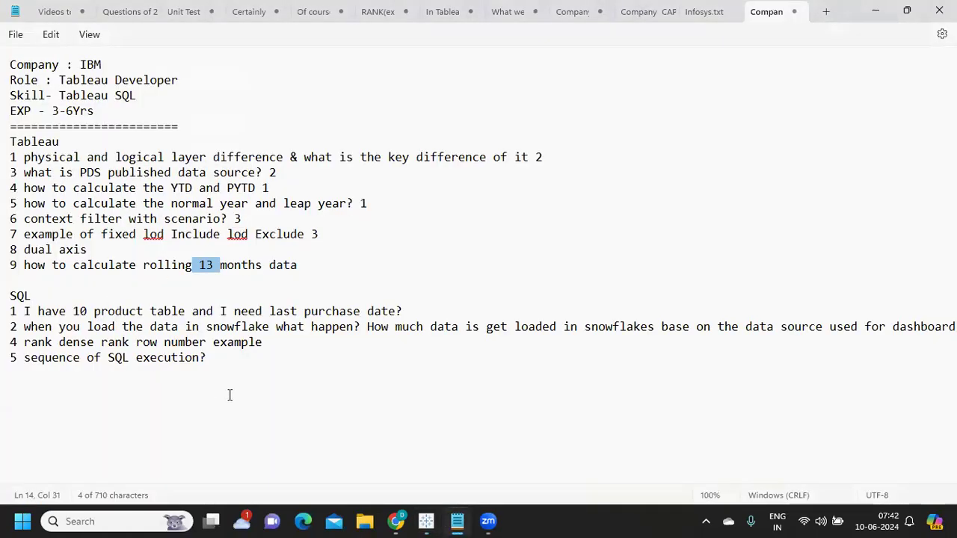
pyautogui.click(224, 359)
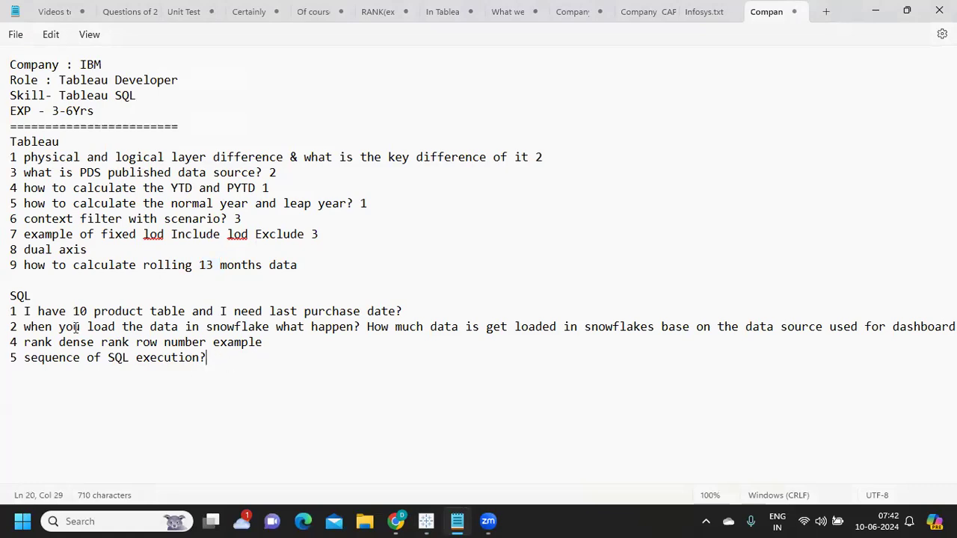
pyautogui.moveTo(16, 314); pyautogui.dragTo(420, 310)
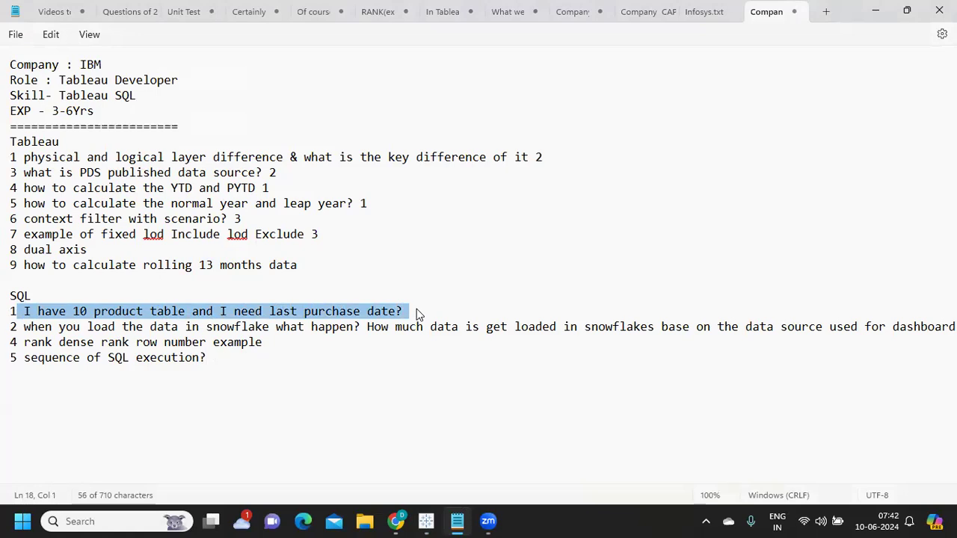
pyautogui.click(413, 310)
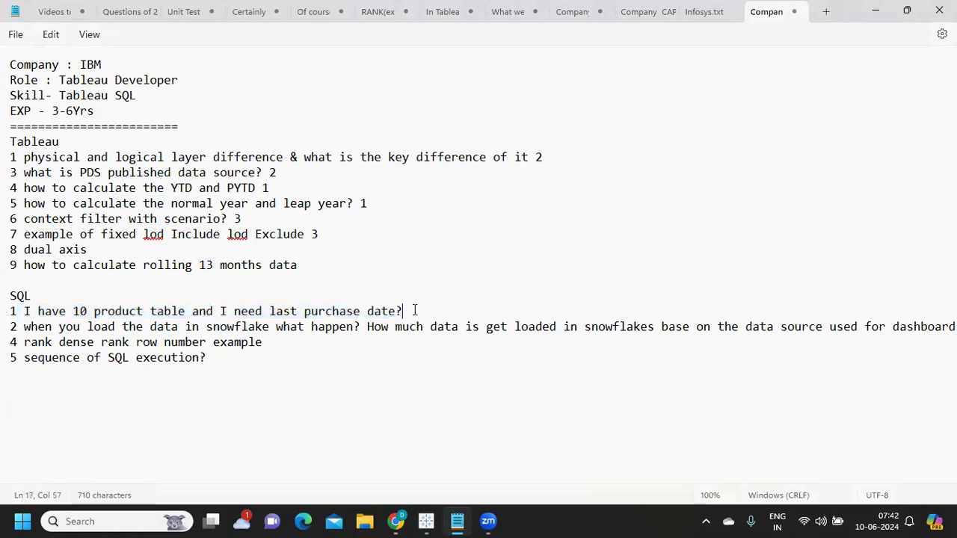
pyautogui.doubleClick(163, 313)
pyautogui.moveTo(404, 313); pyautogui.dragTo(138, 313)
# Highlight the SQL questions on Snowflake data loading, rank and row number, and SQL execution order, followed by the whole question list.
pyautogui.moveTo(45, 331); pyautogui.dragTo(826, 333)
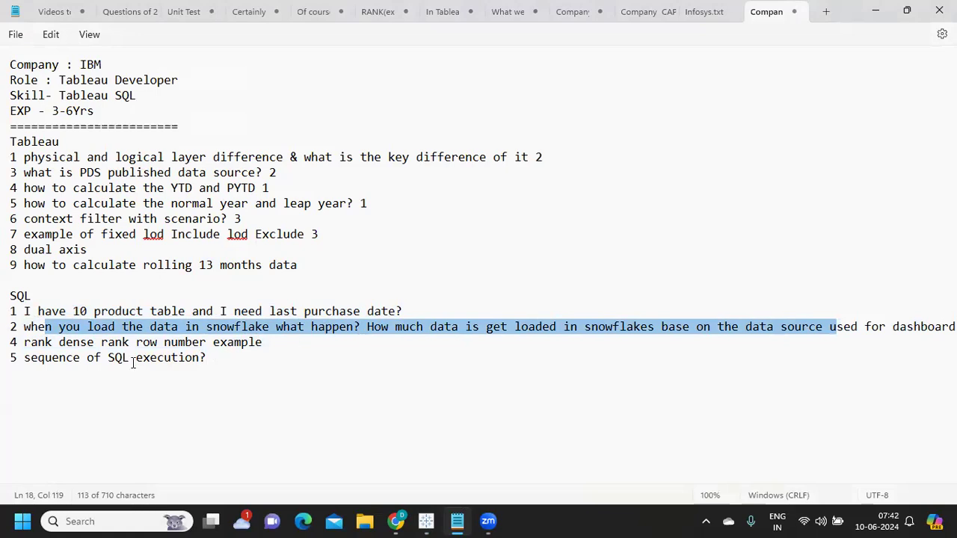
pyautogui.click(109, 360)
pyautogui.moveTo(28, 342); pyautogui.dragTo(289, 348)
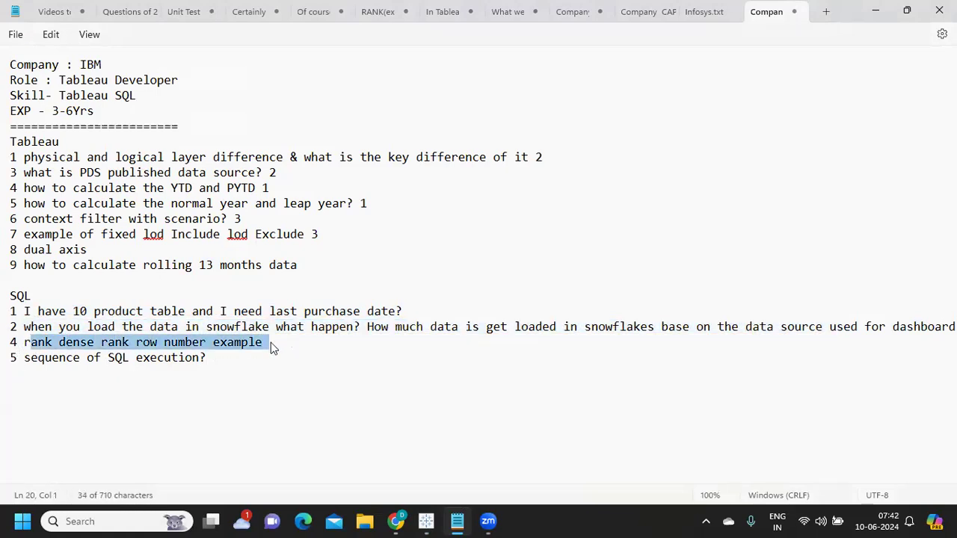
pyautogui.moveTo(51, 357); pyautogui.dragTo(273, 359)
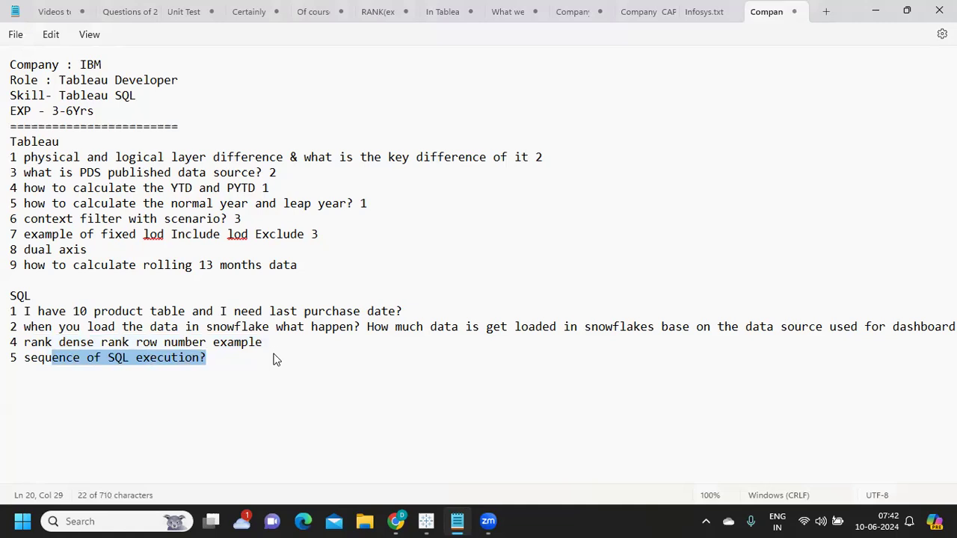
pyautogui.click(218, 389)
pyautogui.moveTo(13, 318); pyautogui.dragTo(191, 378)
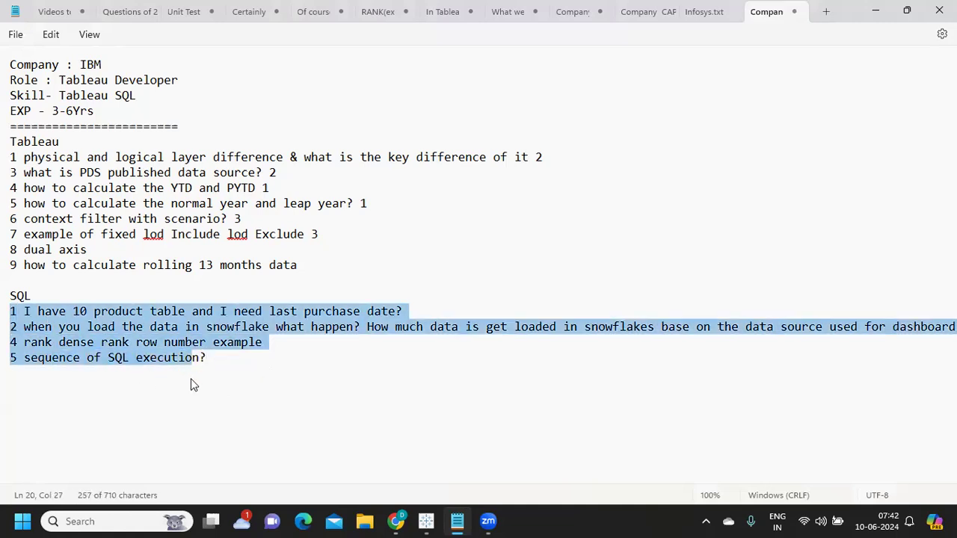
# Renumber the last two SQL questions as 3 and 4, and select the whole SQL section.
pyautogui.click(16, 344)
pyautogui.press('BackSpace')
pyautogui.write('3')
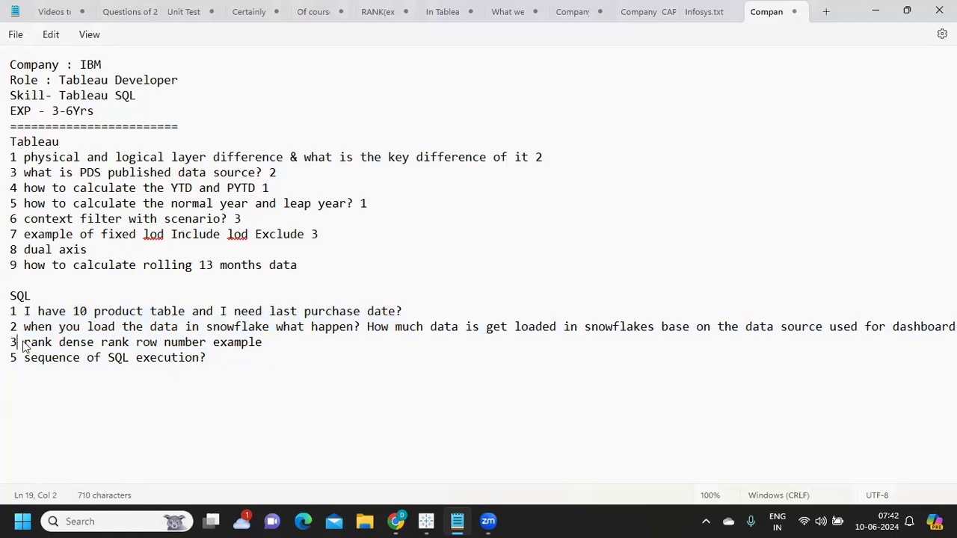
pyautogui.doubleClick(13, 358)
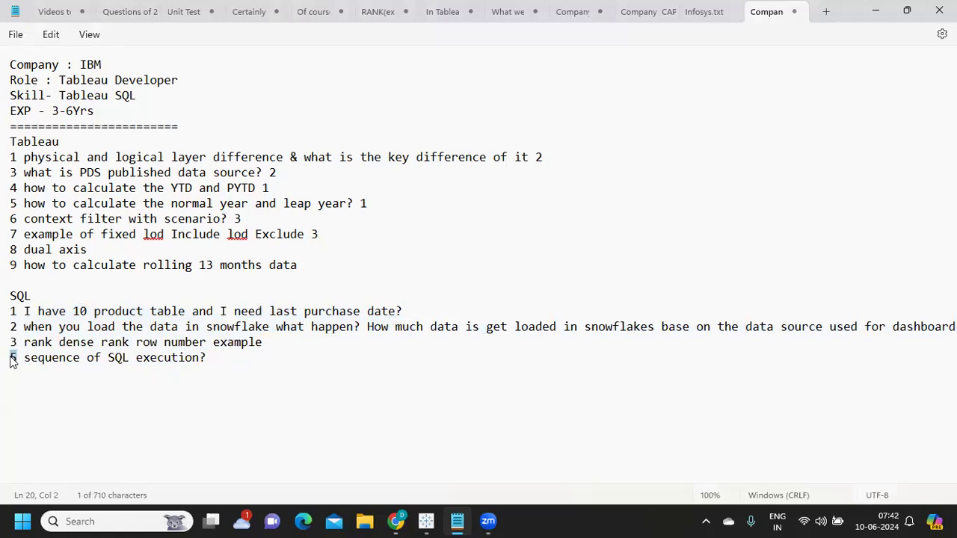
pyautogui.write('4')
pyautogui.moveTo(224, 357); pyautogui.dragTo(2, 299)
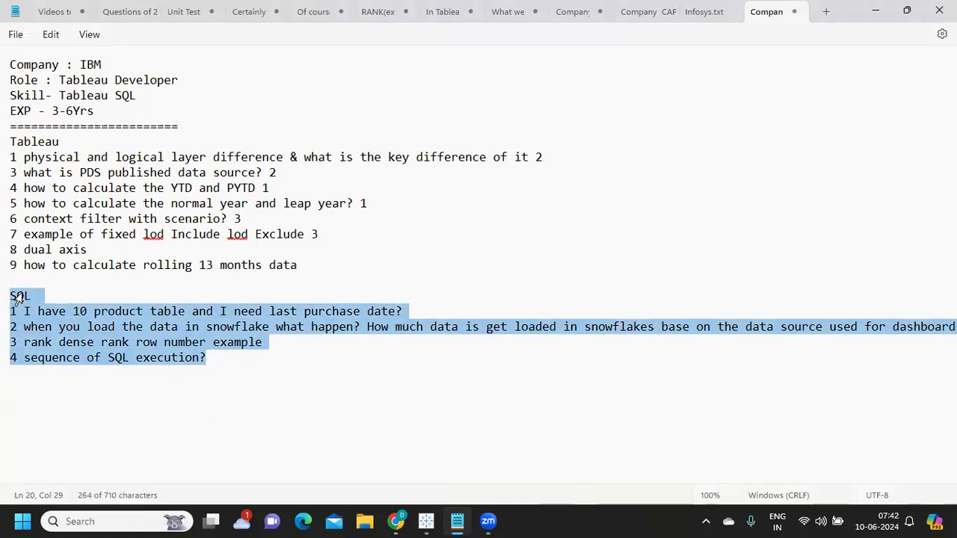